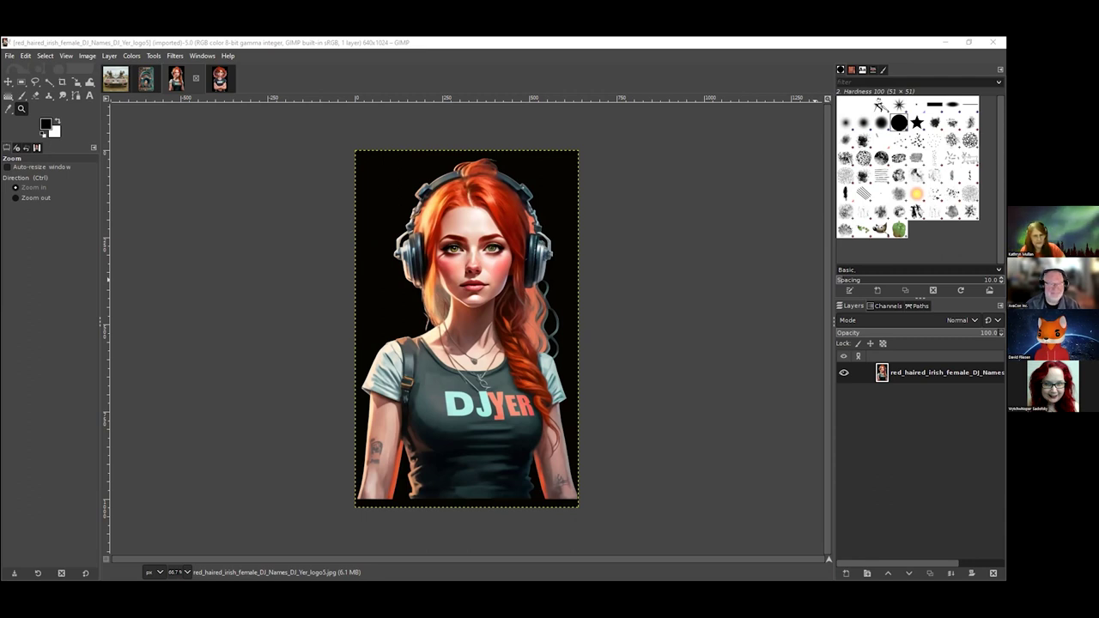
Step: Switch from GIMP to the browser and look through the earlier song lyrics in the ChatGPT conversation
click(935, 49)
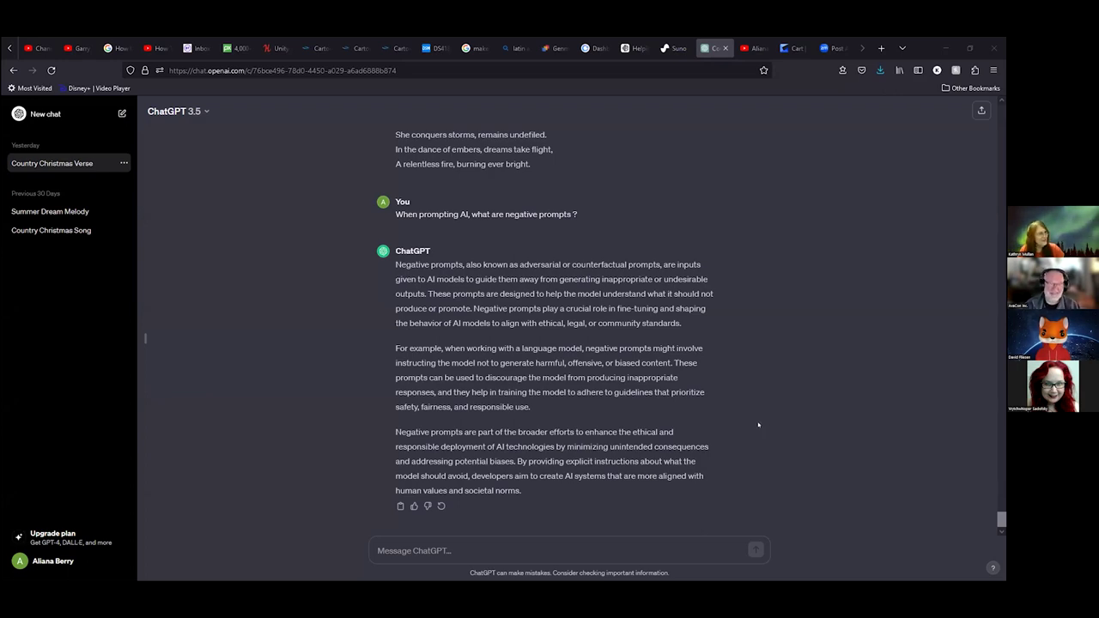
scroll(758, 424, up, 10)
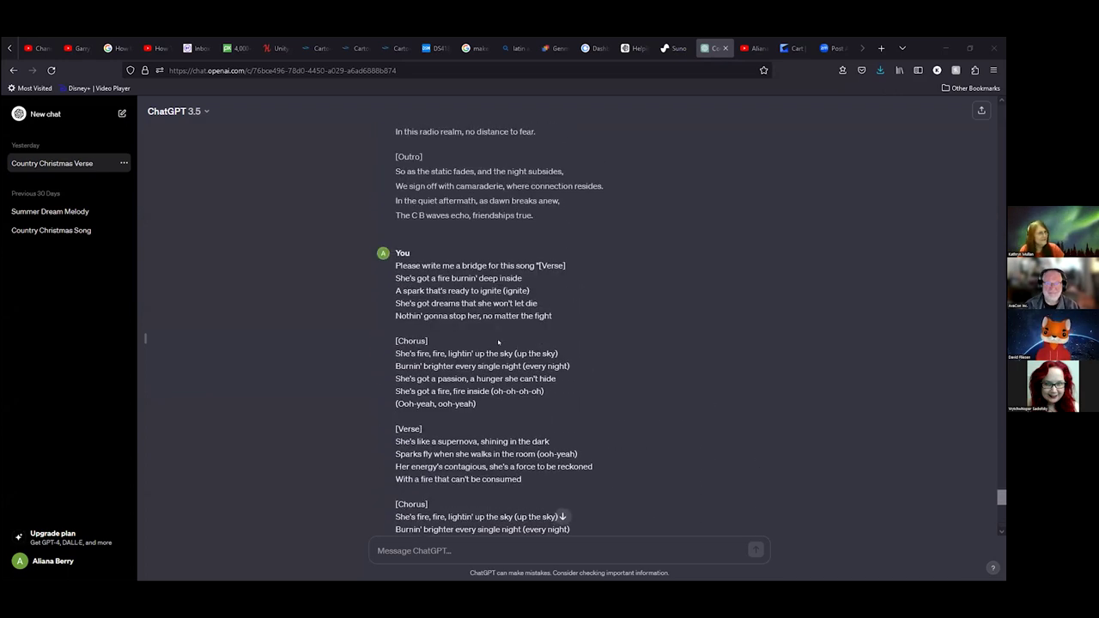
scroll(605, 343, up, 5)
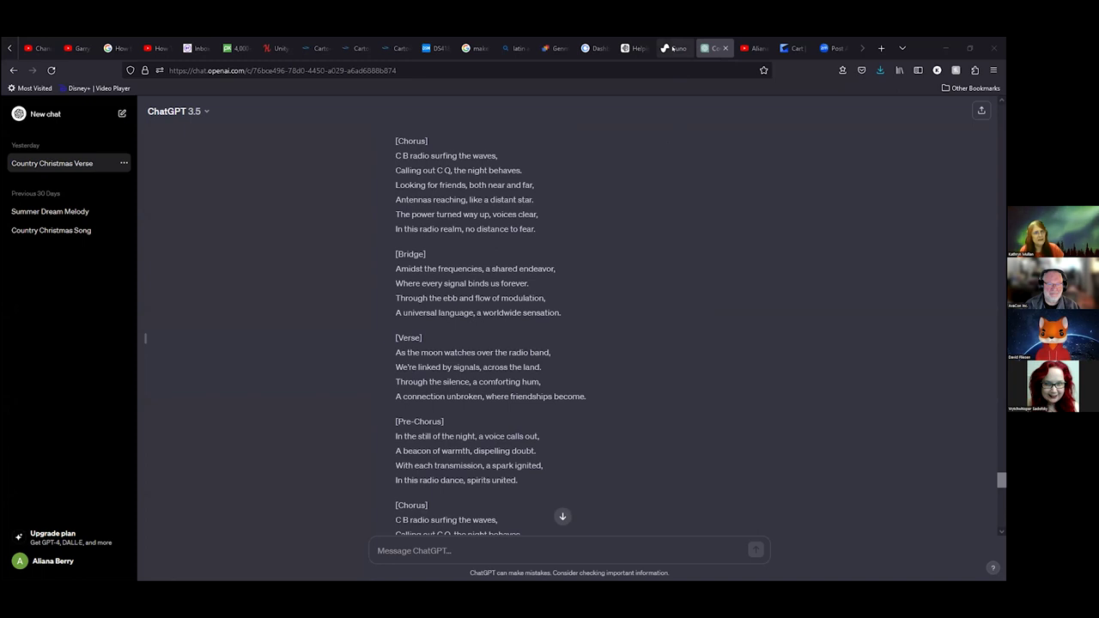
Step: Switch to Suno and open its song creation page
click(674, 48)
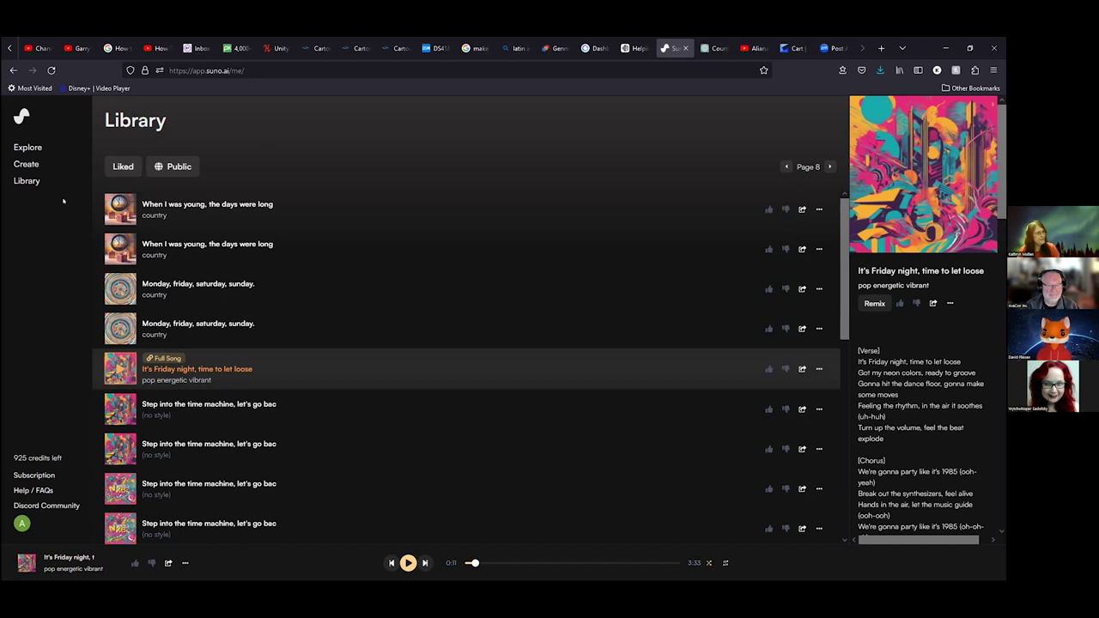
click(26, 164)
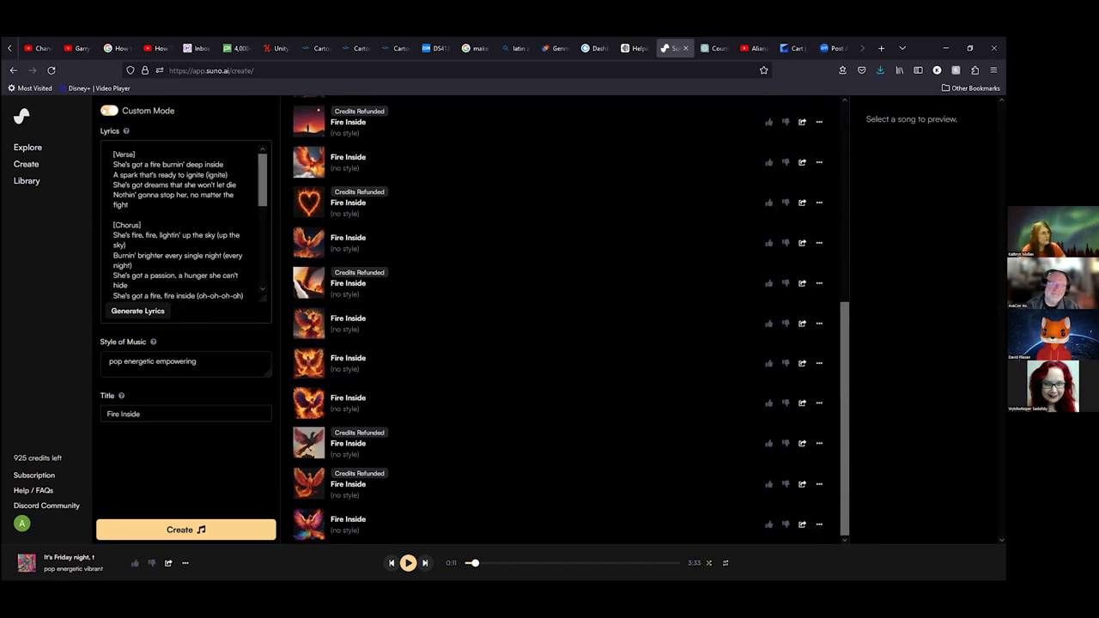
Step: Try the simple creation mode with the song description "country christmas", and return to Custom Mode
click(107, 110)
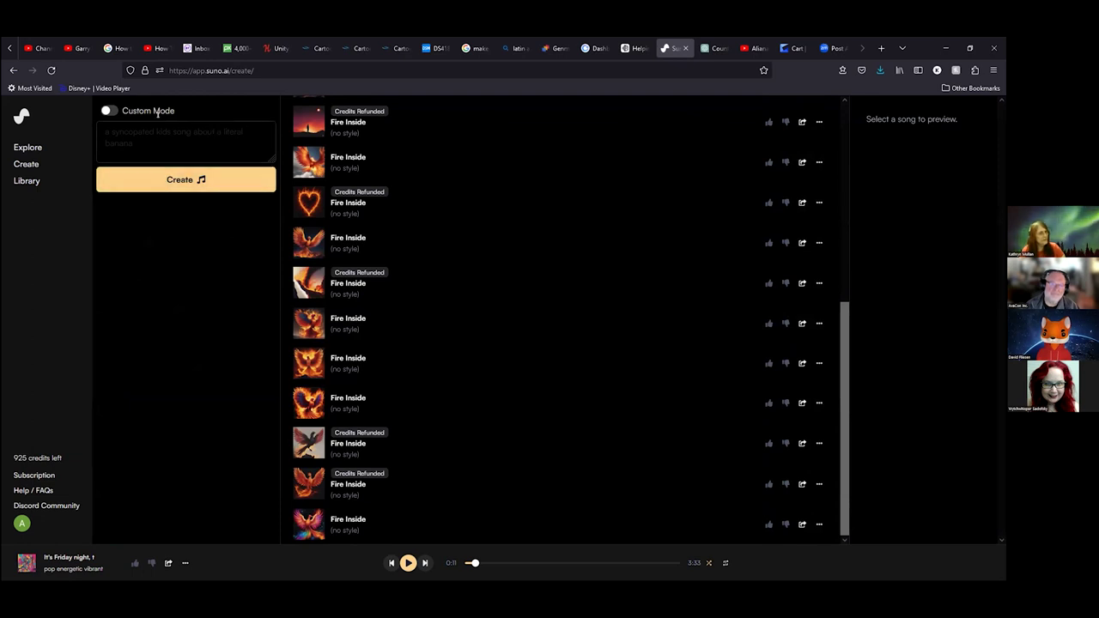
click(164, 142)
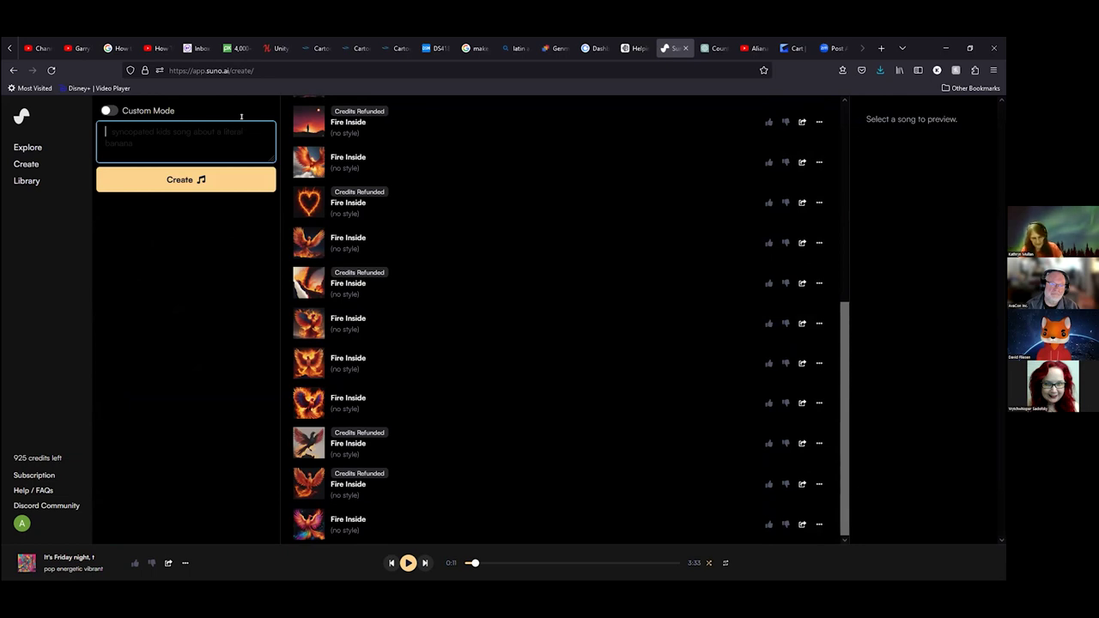
text(countr)
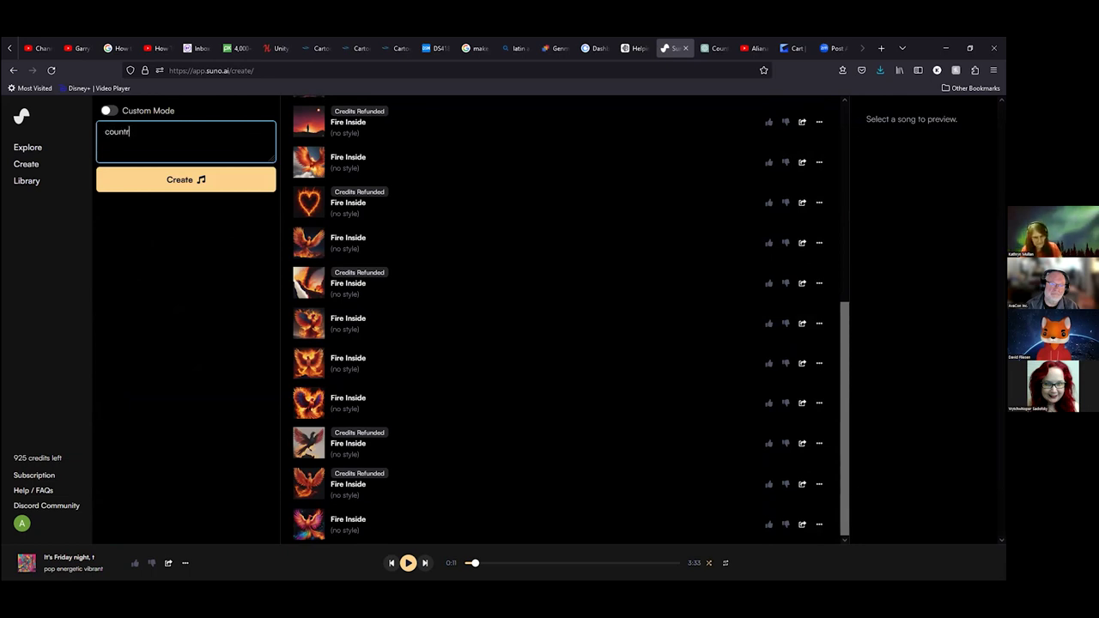
text(y ch)
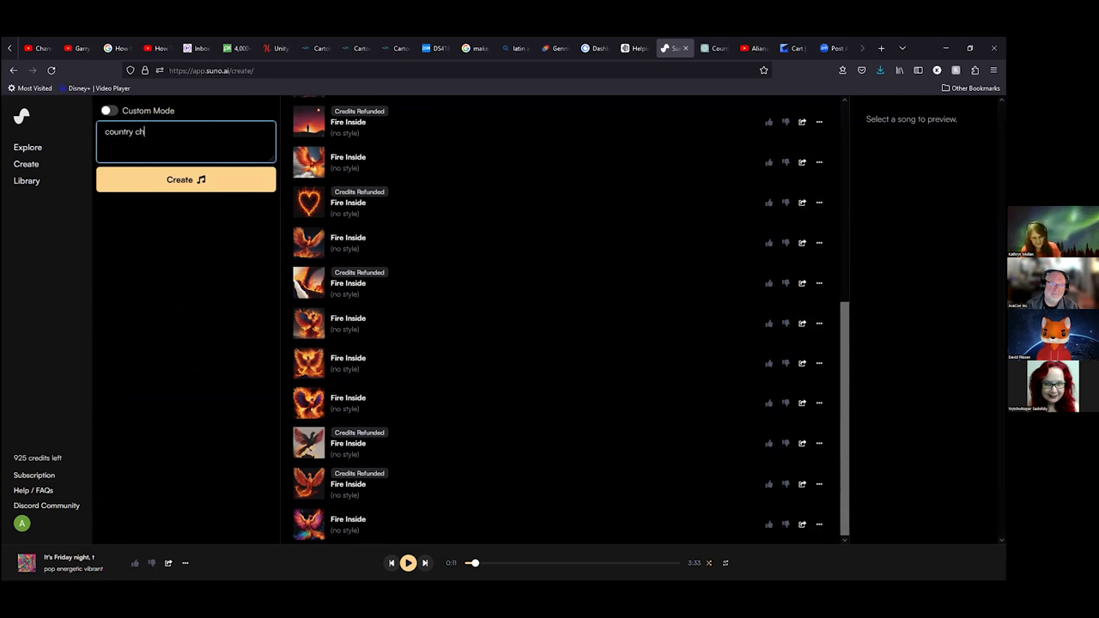
text(ristmas)
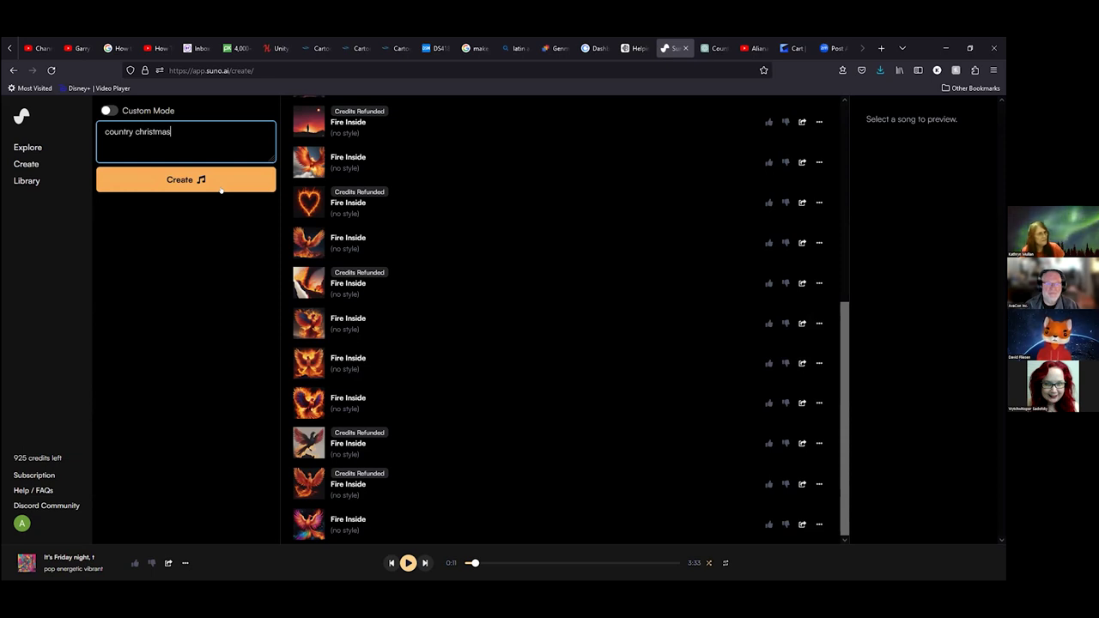
click(222, 189)
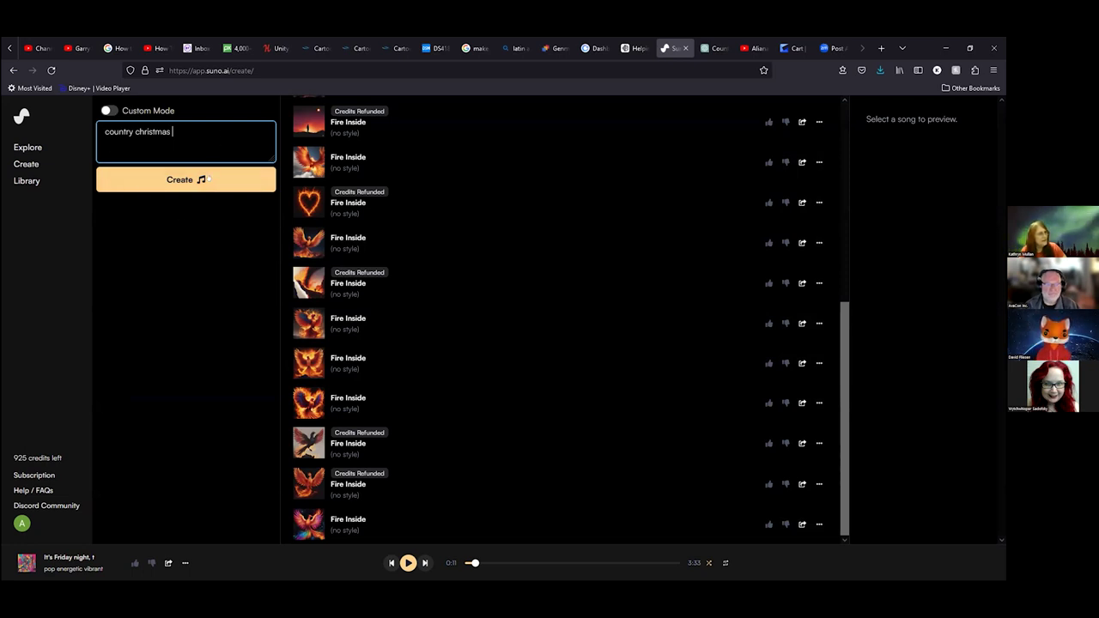
click(206, 180)
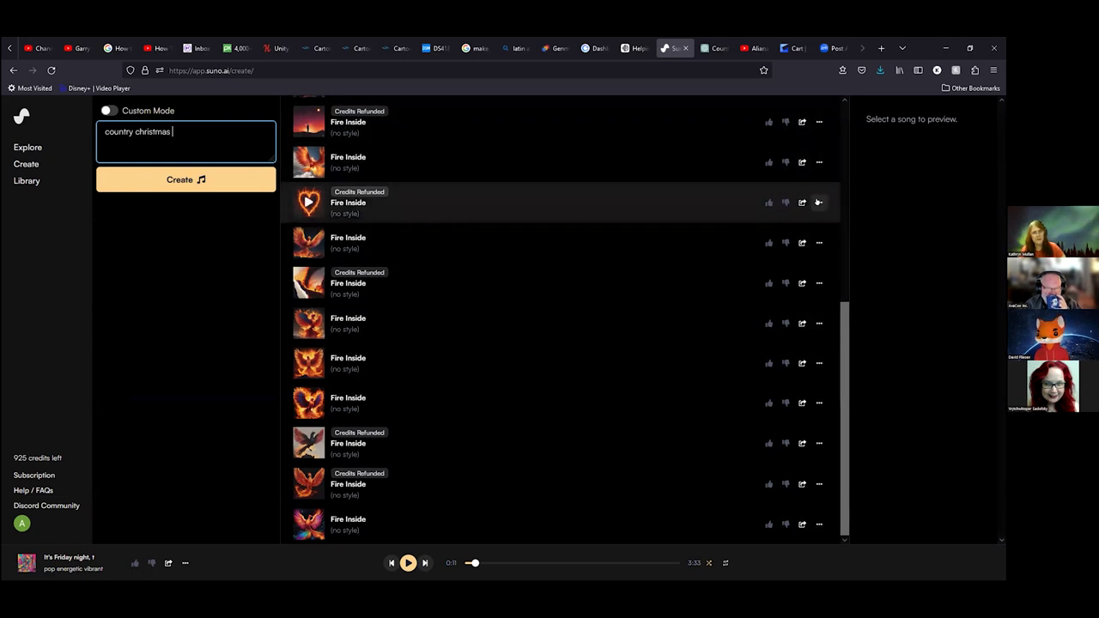
click(818, 202)
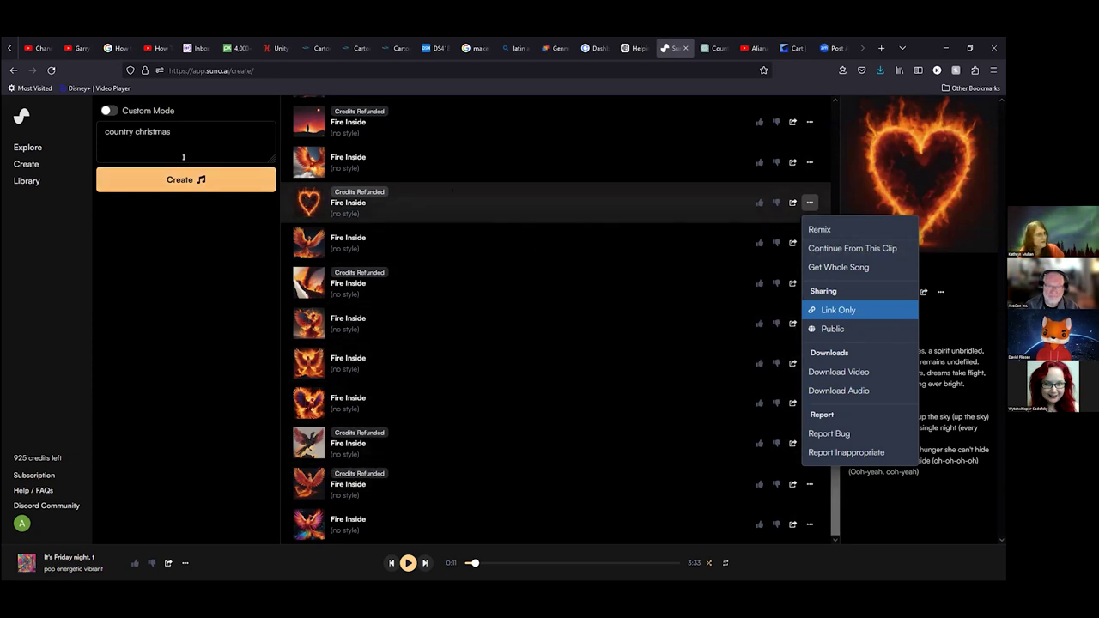
click(111, 110)
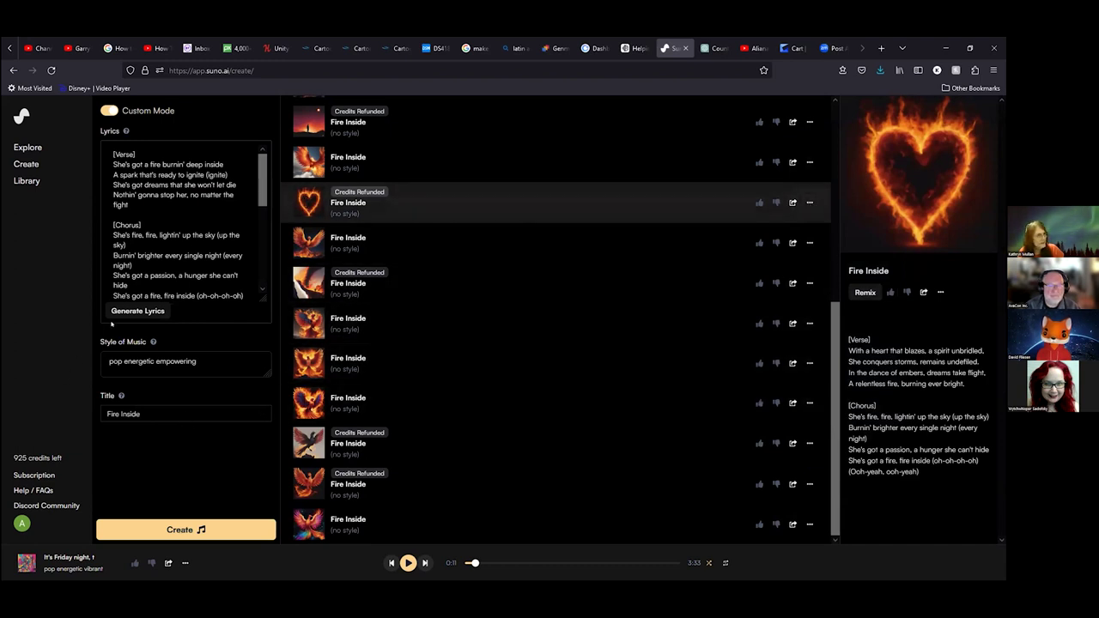
Step: Clear the existing lyrics and the style of music from the custom song form
click(205, 292)
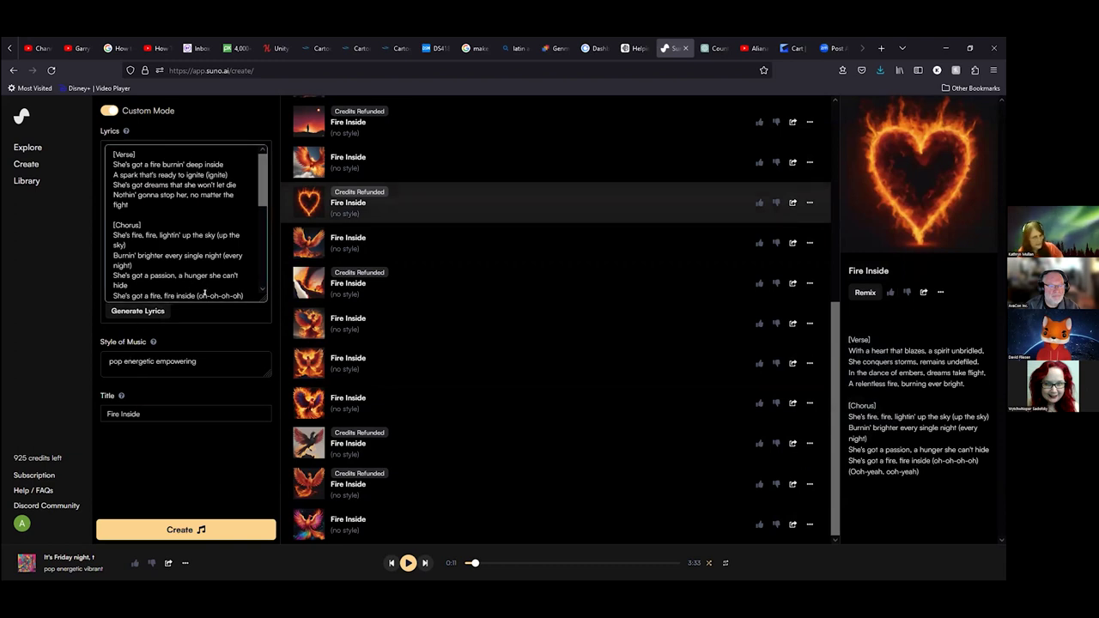
key(ctrl+a)
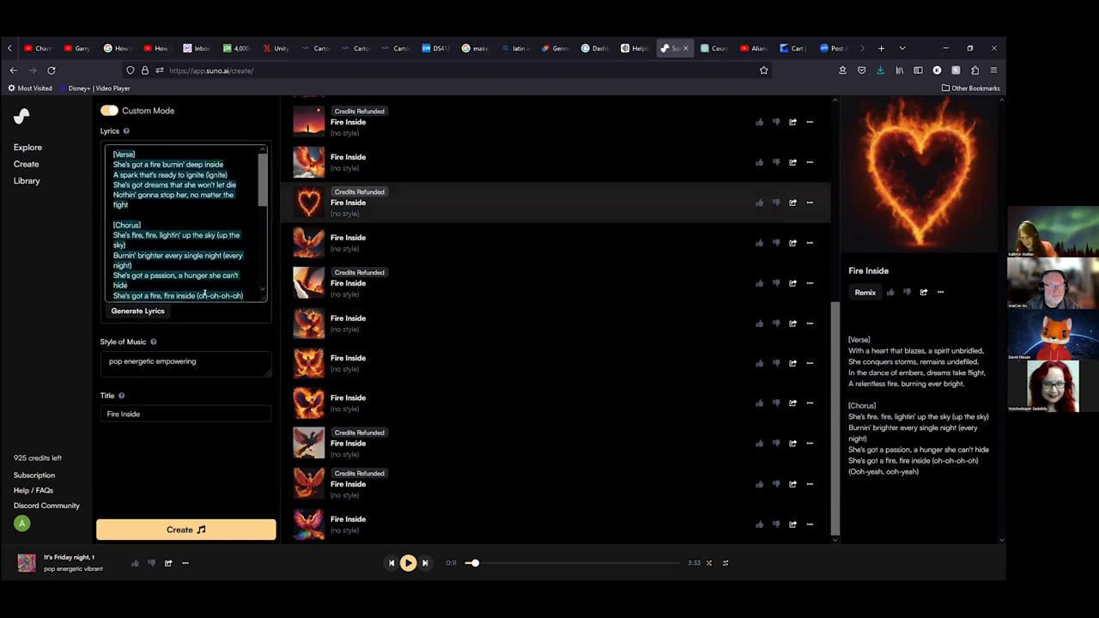
key(BackSpace)
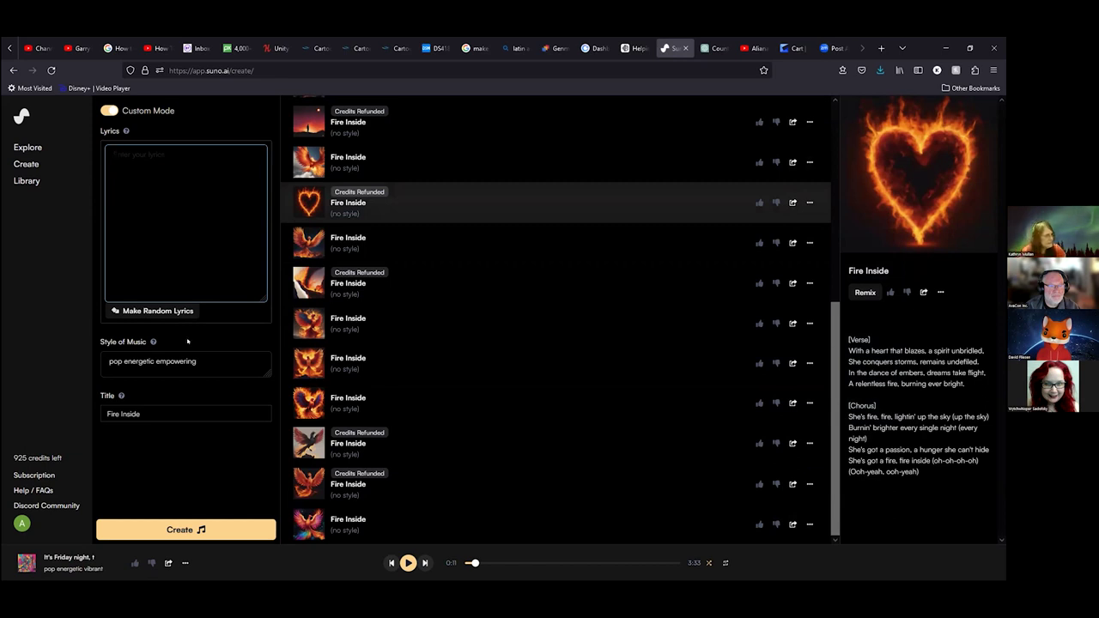
drag(199, 362, 100, 361)
key(BackSpace)
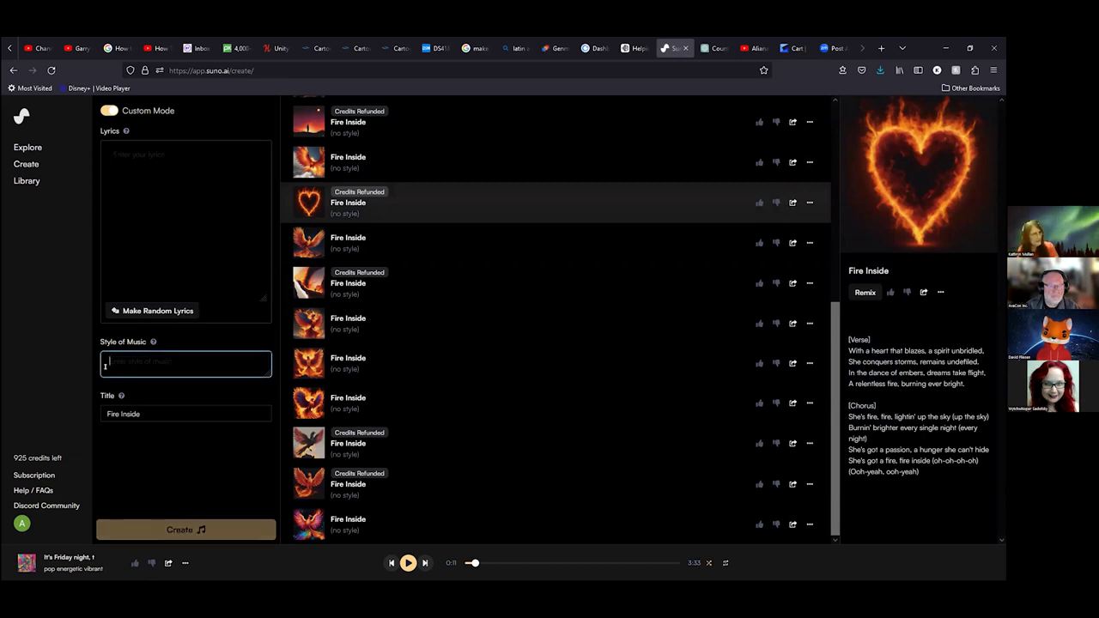
Step: Set the "Fire Inside" clip with the flaming heart cover as the clip to continue from
click(809, 202)
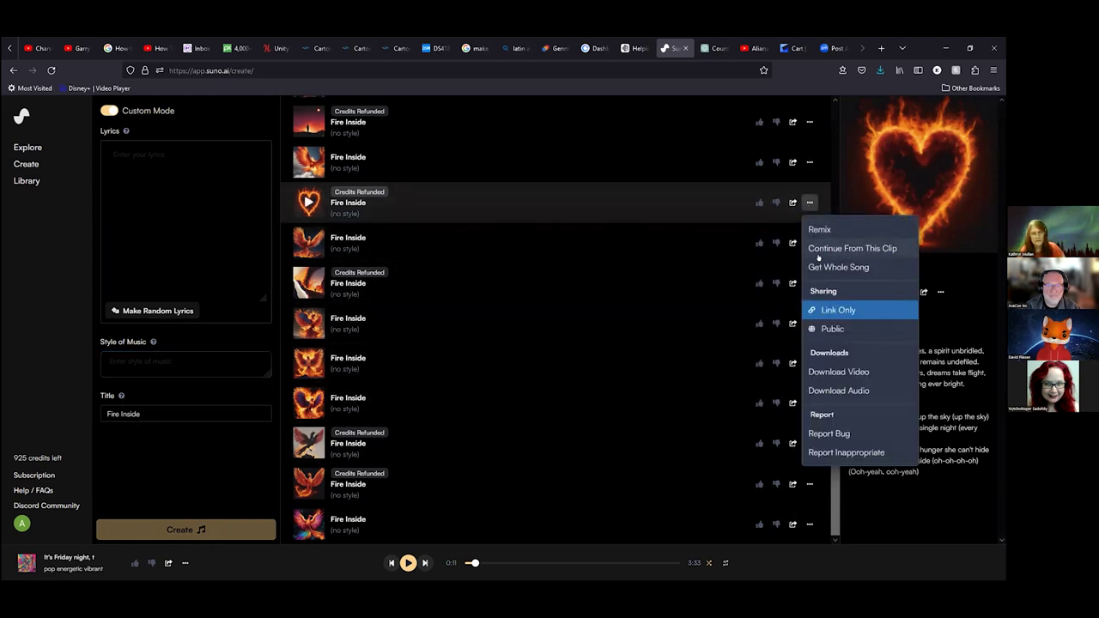
click(820, 249)
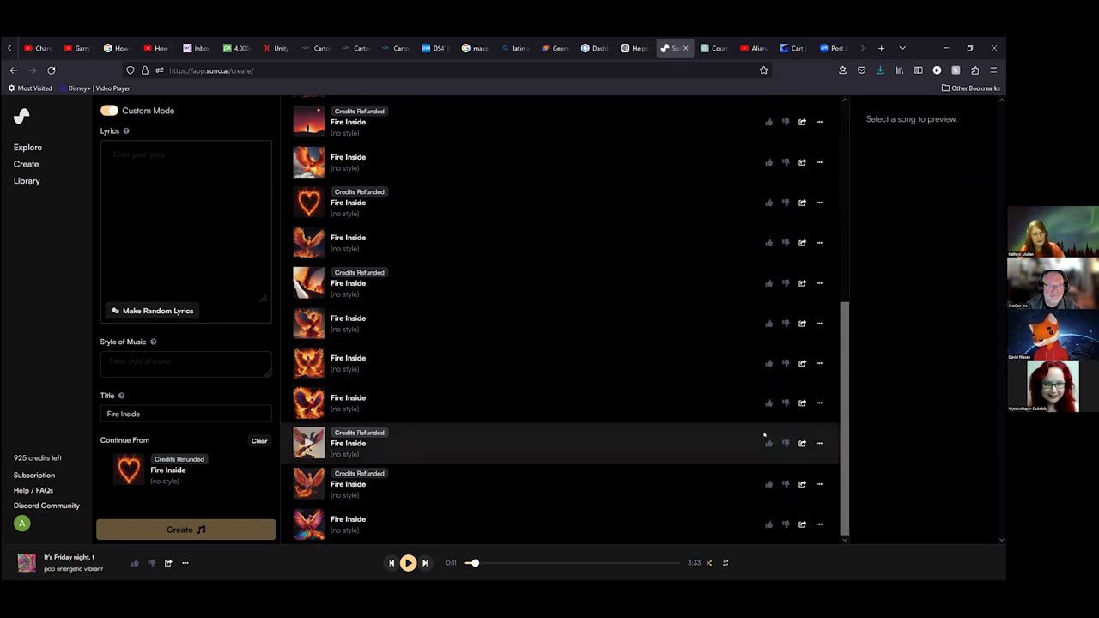
click(818, 444)
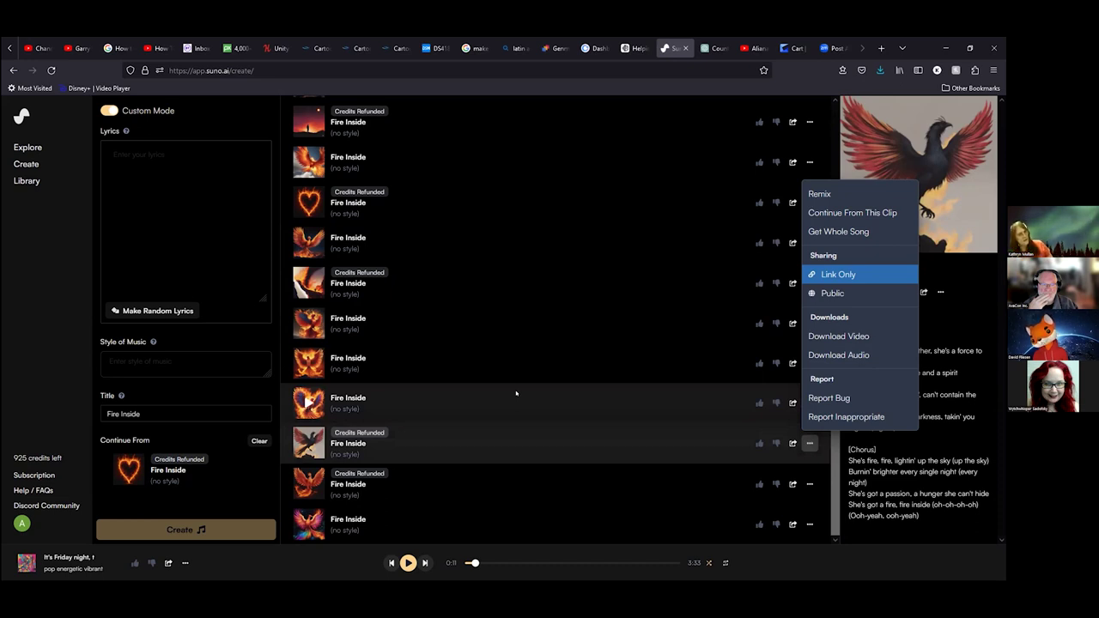
Step: Enter the section tags [Intro] and [Verse] in the lyrics, separated by blank lines
click(190, 168)
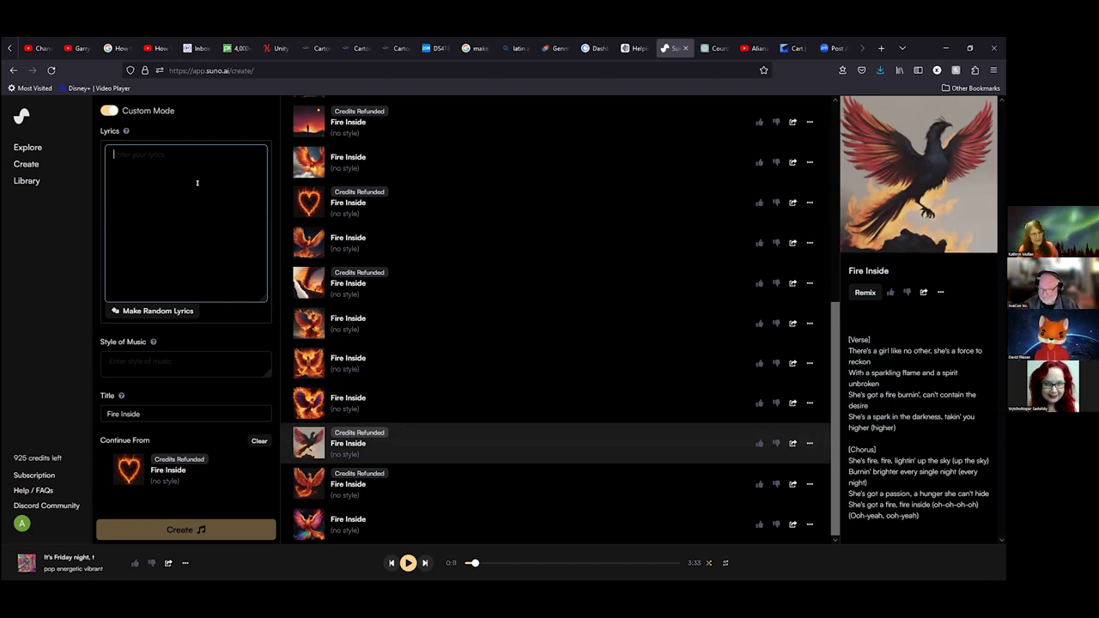
text([)
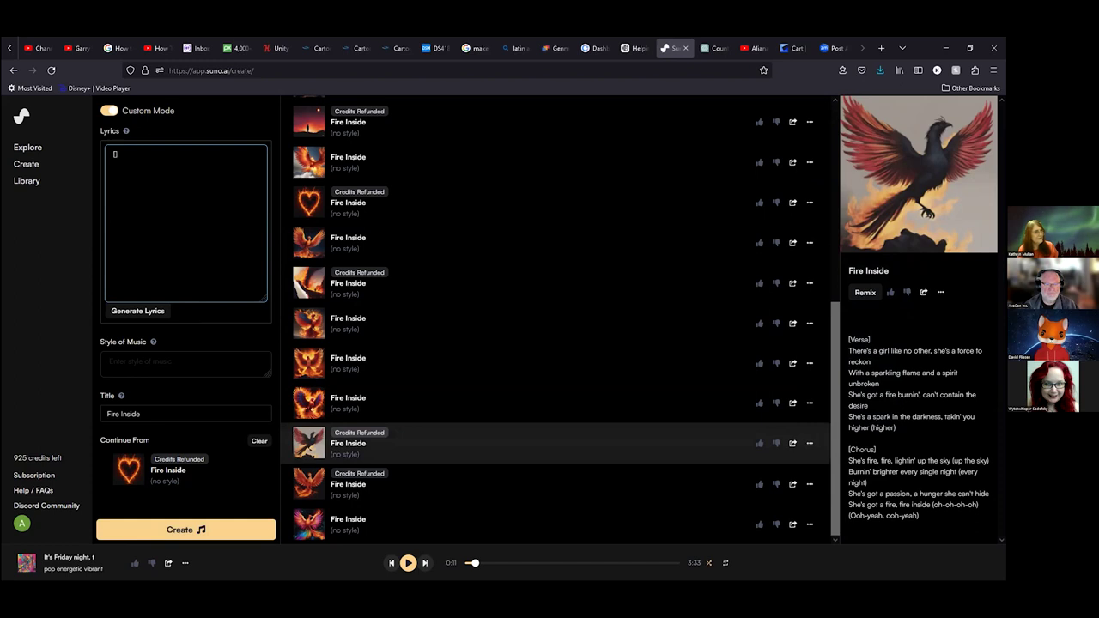
text(Intro])
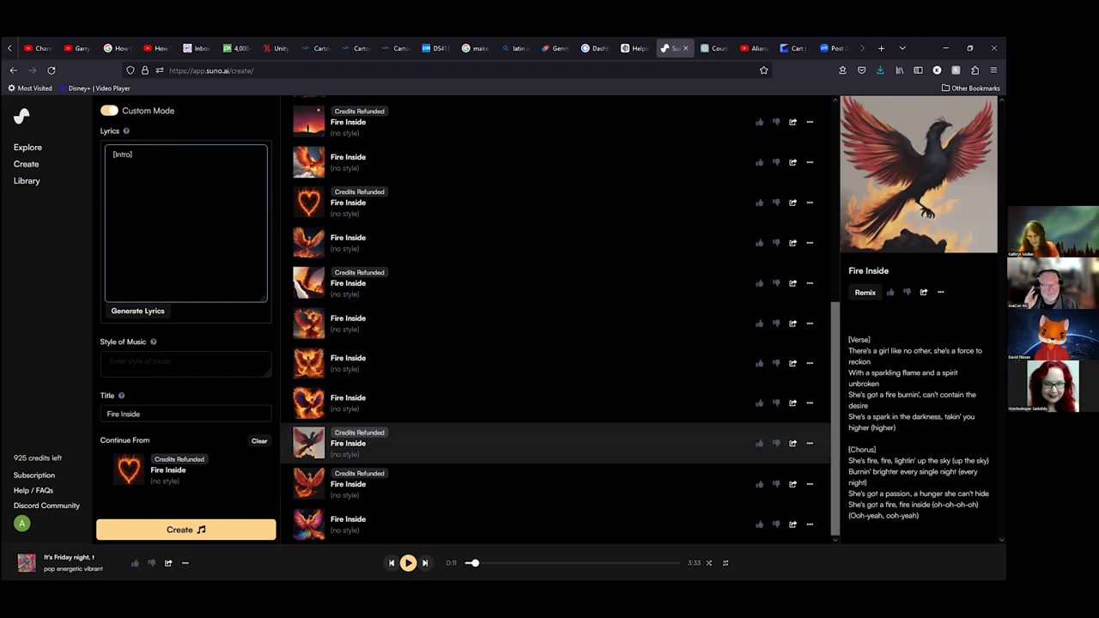
text([)
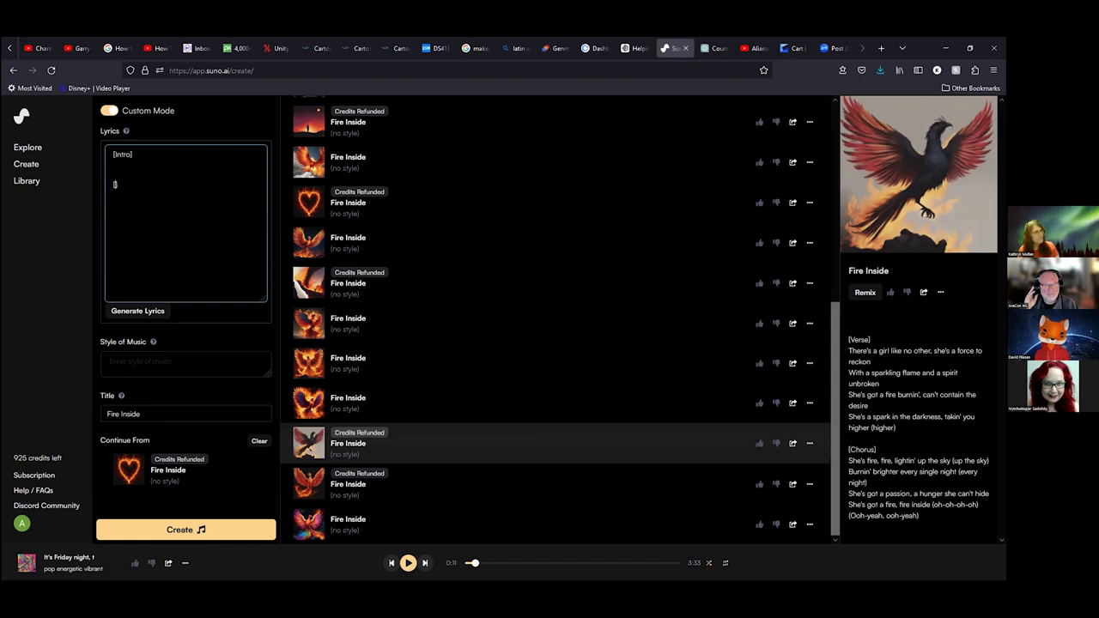
text(Verse)
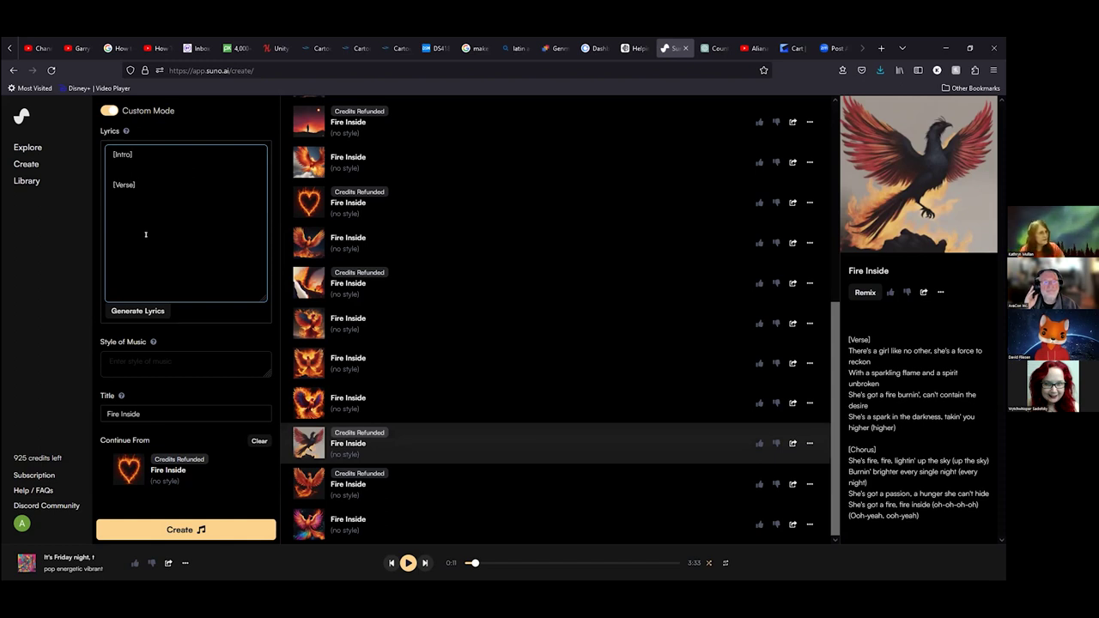
text(])
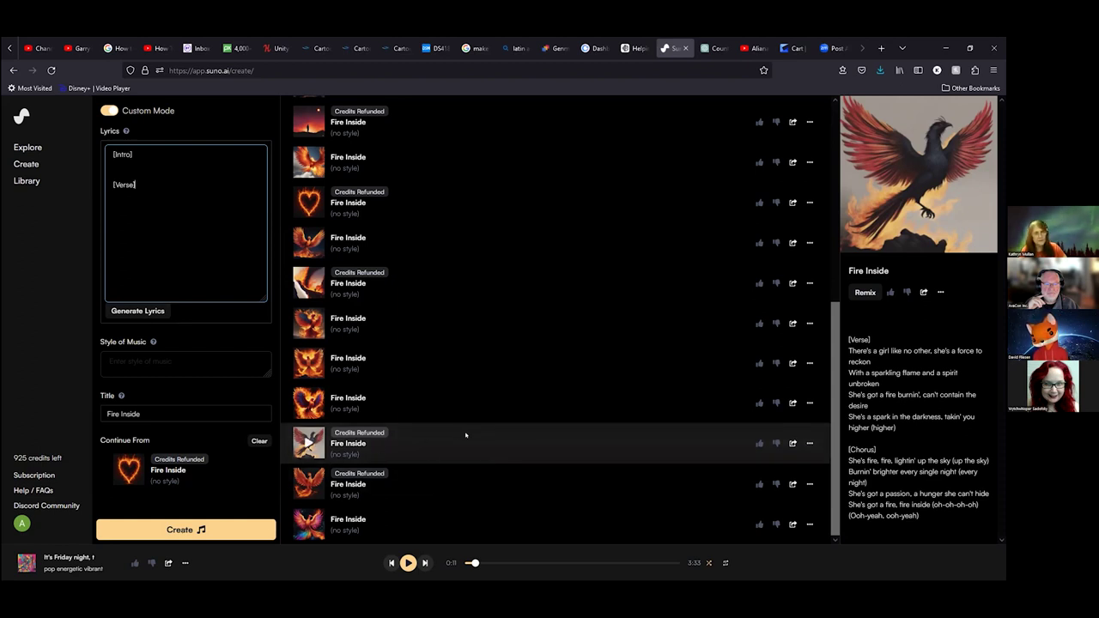
click(146, 164)
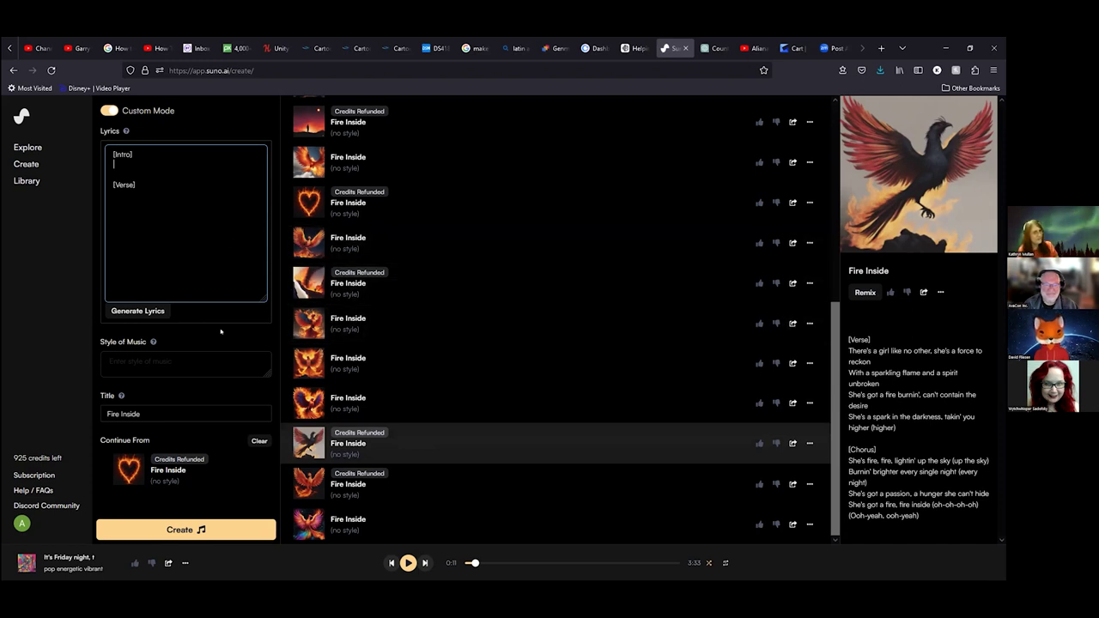
Step: Generate lyrics automatically from the entered section tags and look through the generated text
click(155, 311)
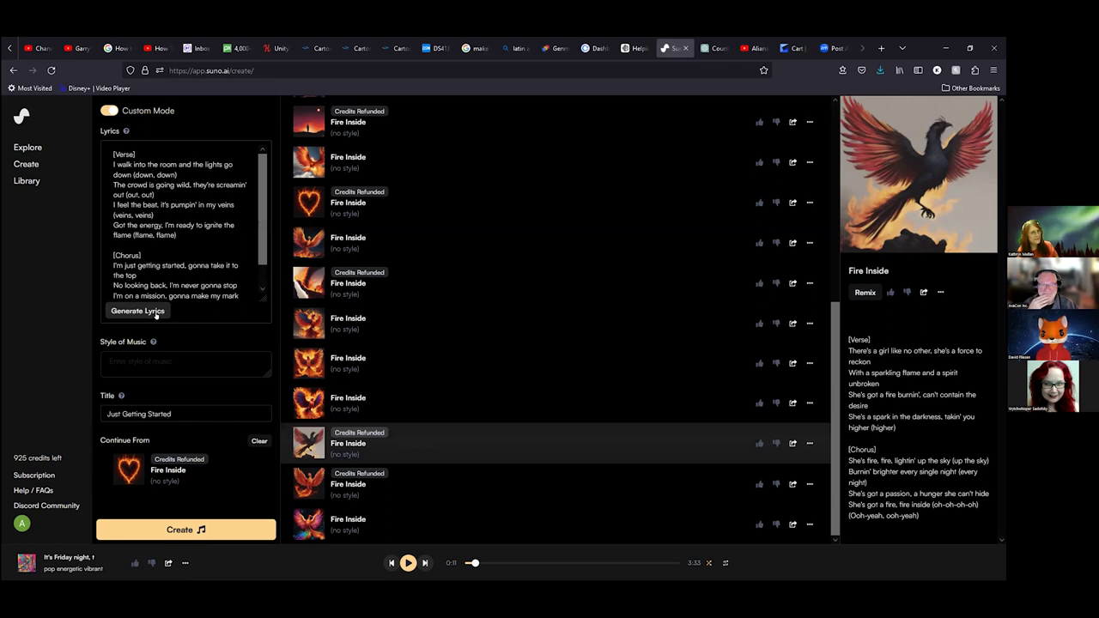
scroll(212, 241, down, 1)
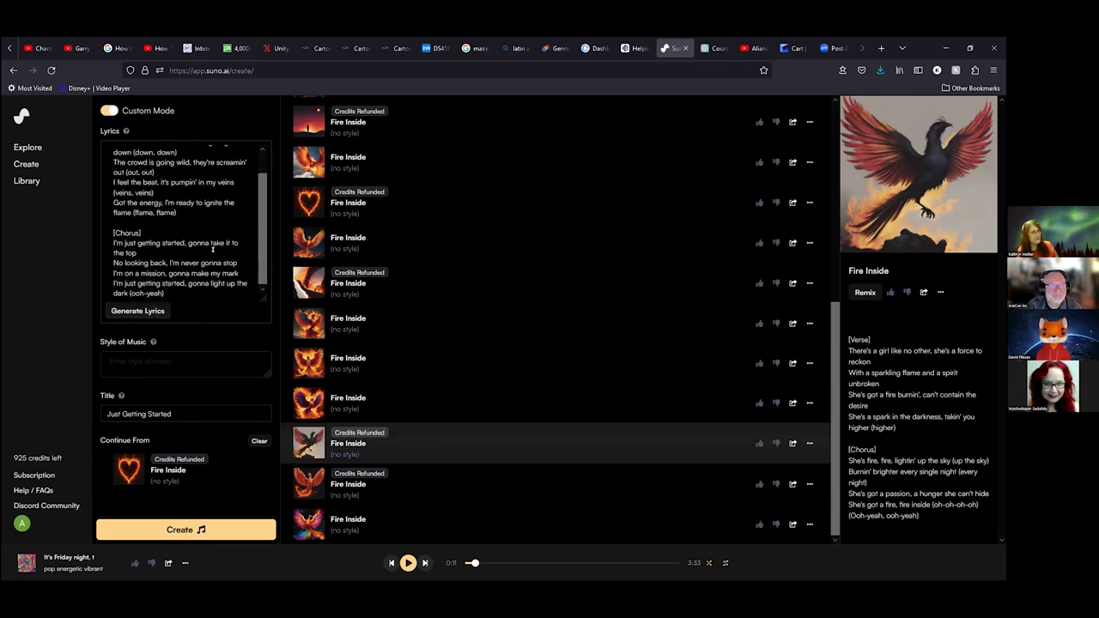
scroll(214, 262, up, 1)
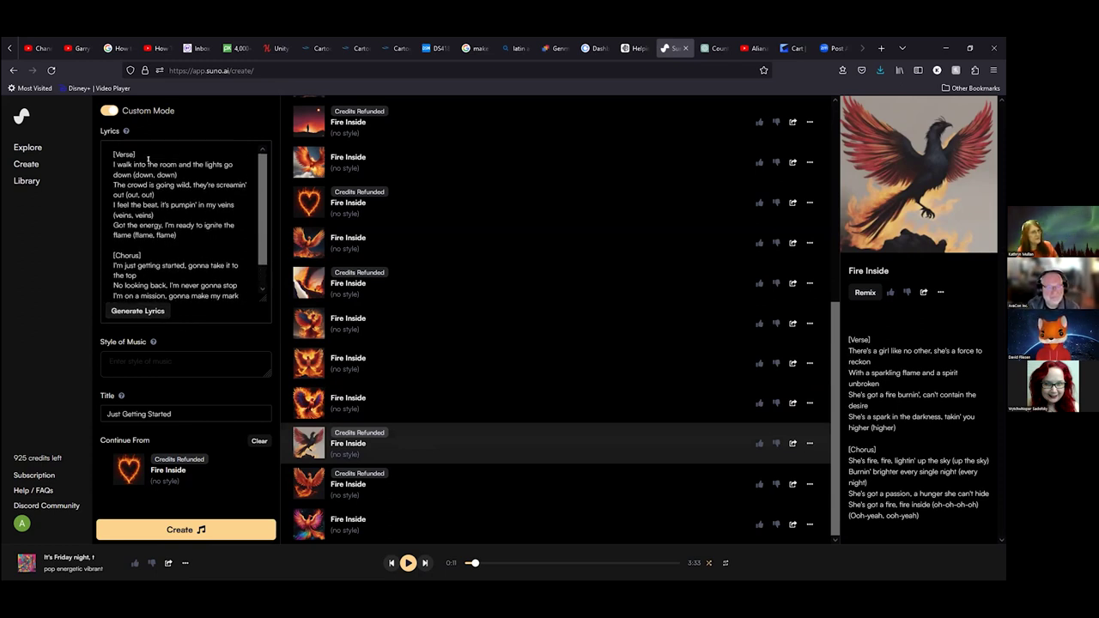
Step: Add an [Intro] tag above the [Verse] tag in the generated lyrics, followed by an empty line
click(105, 143)
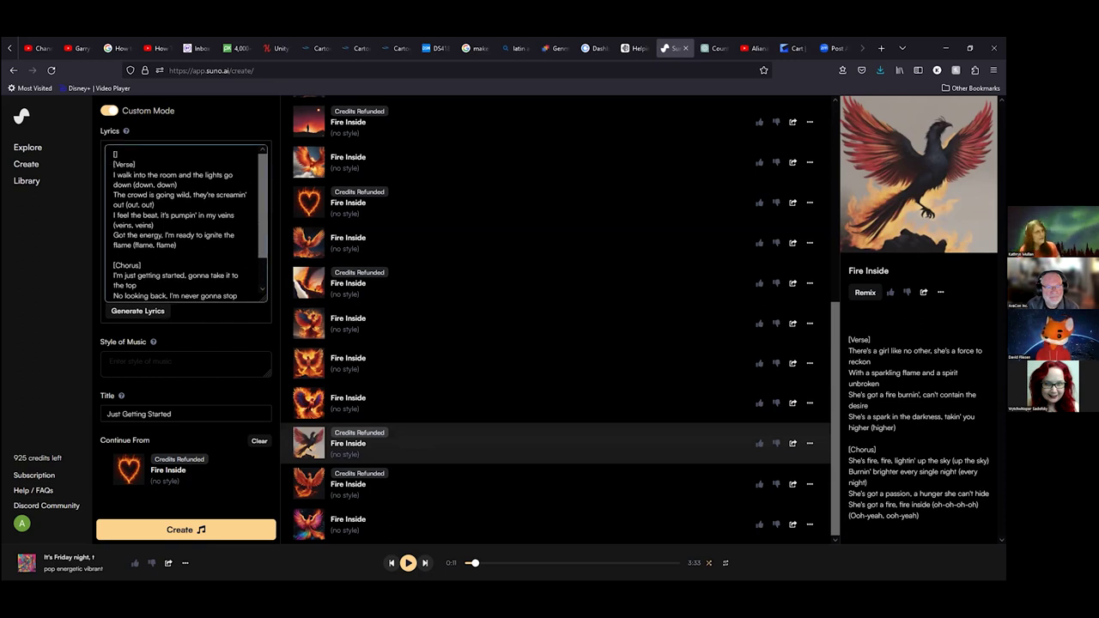
text([)
text(Intr)
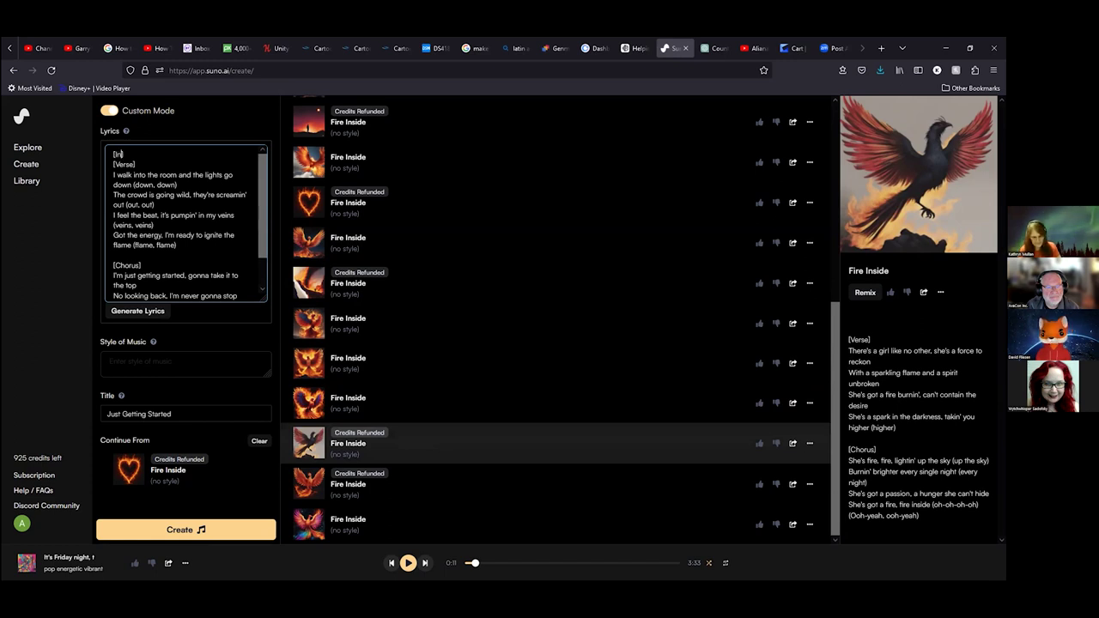
text(o)
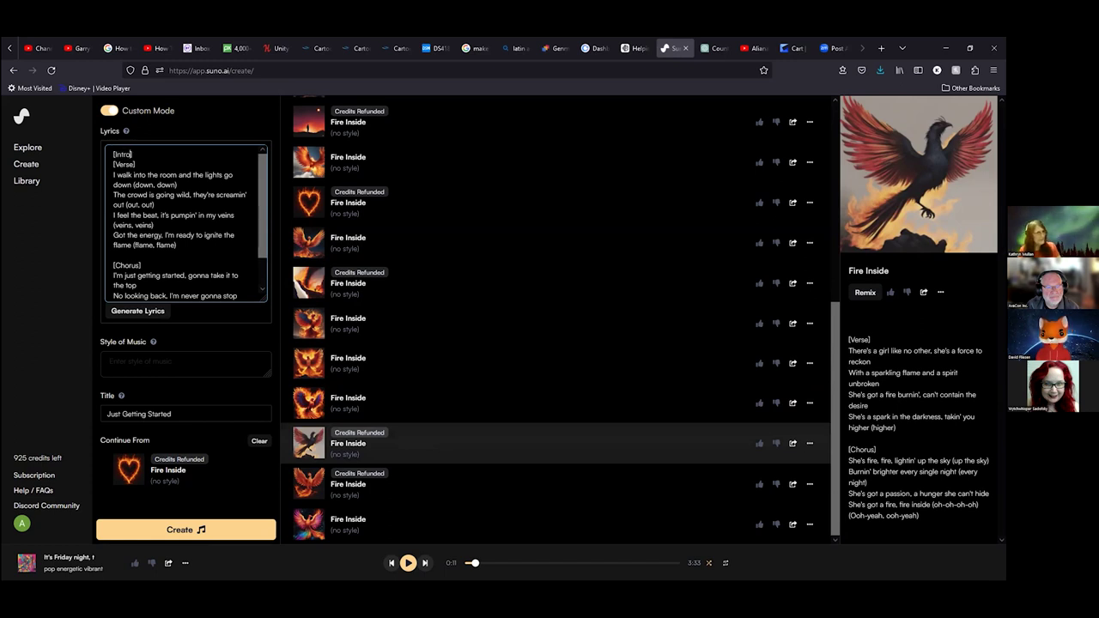
text(])
key(Return)
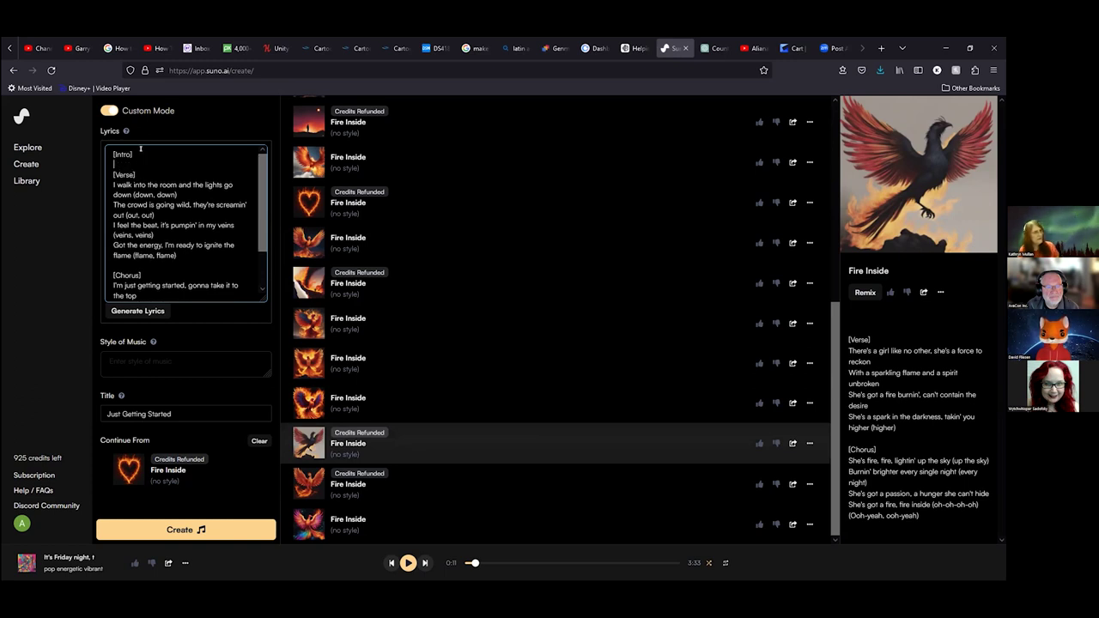
Step: Review the lyrics, and delete the [Intro] tag and the entire [Verse] section so only the [Chorus] remains
scroll(142, 215, down, 2)
scroll(190, 285, up, 2)
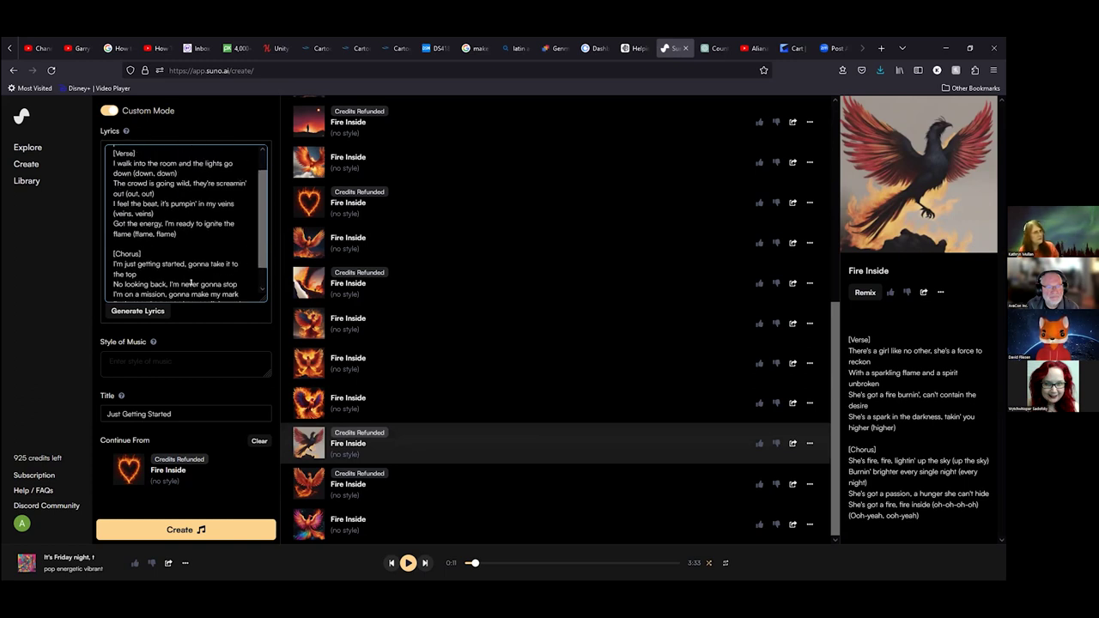
click(123, 166)
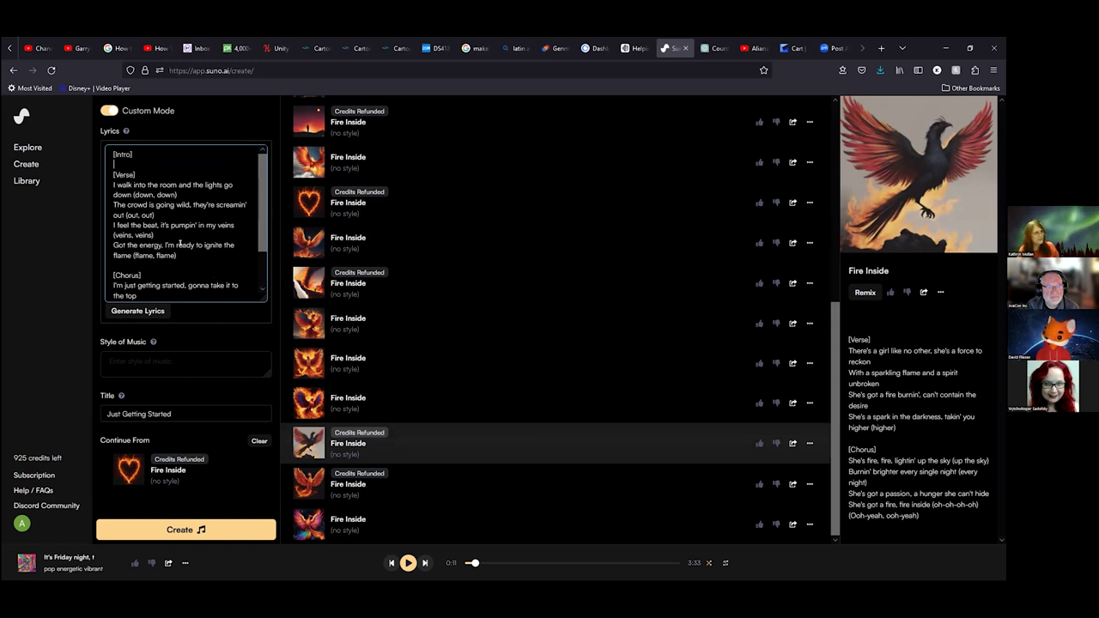
scroll(180, 243, down, 1)
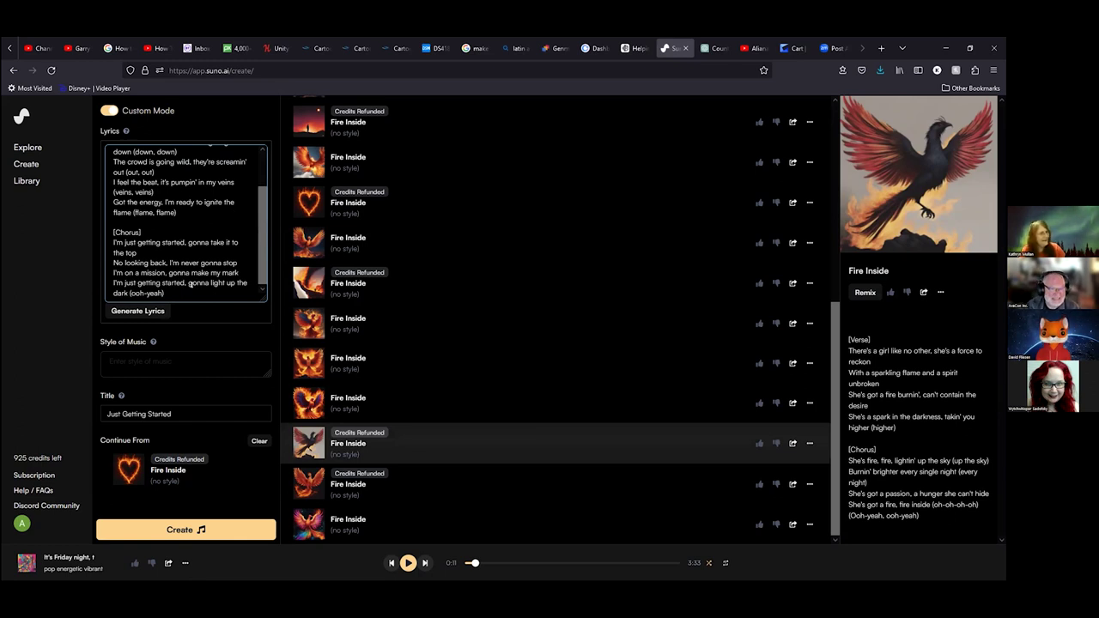
scroll(190, 284, up, 1)
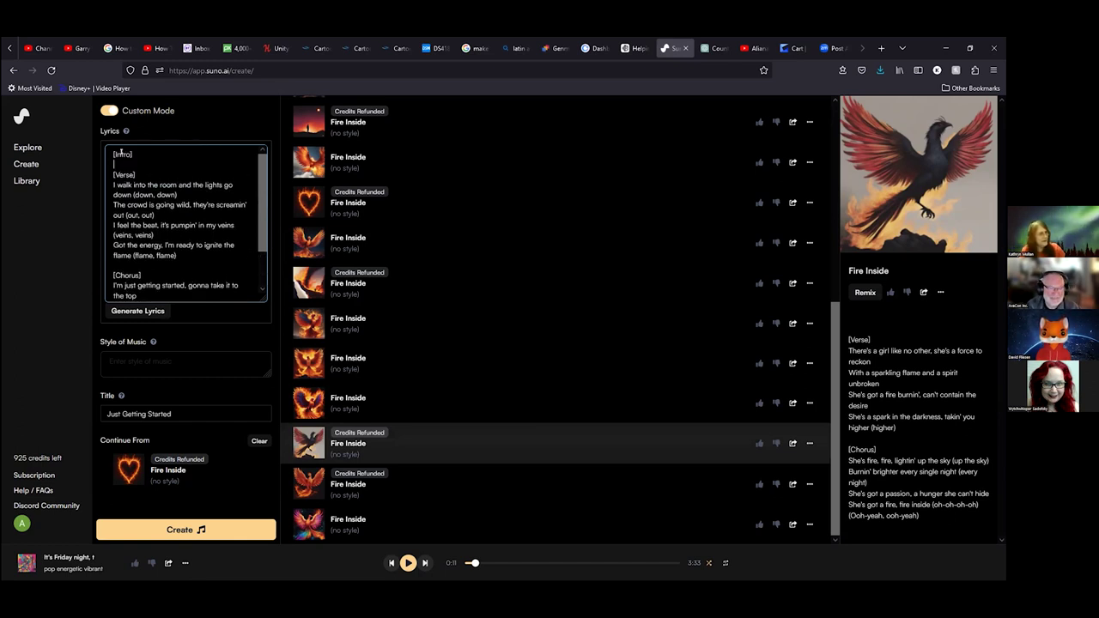
scroll(188, 275, down, 1)
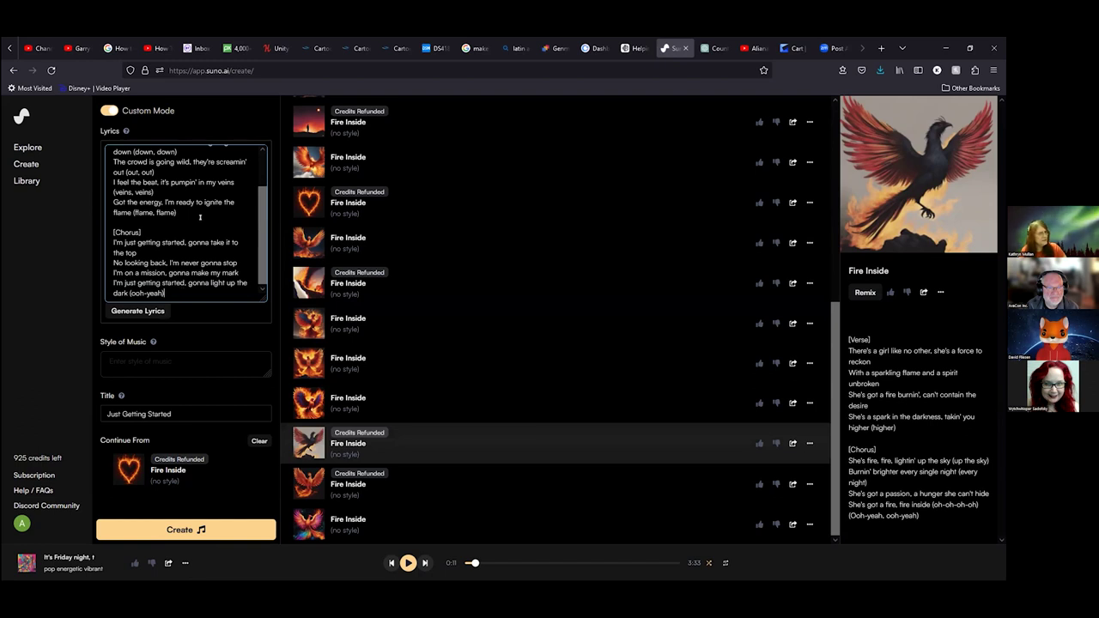
scroll(200, 217, up, 1)
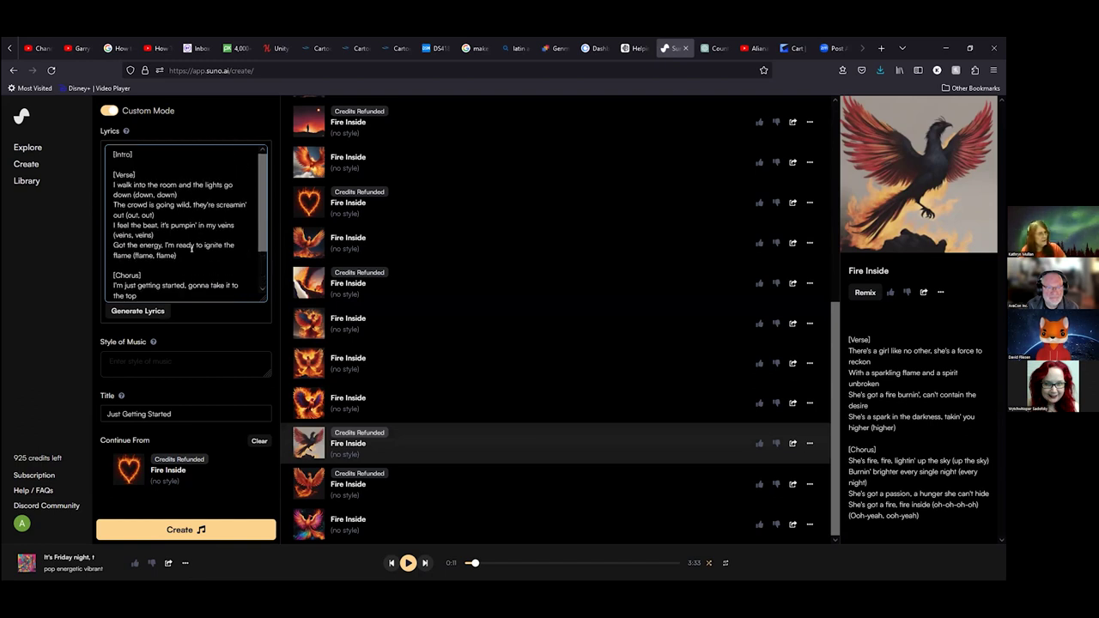
drag(191, 251, 98, 132)
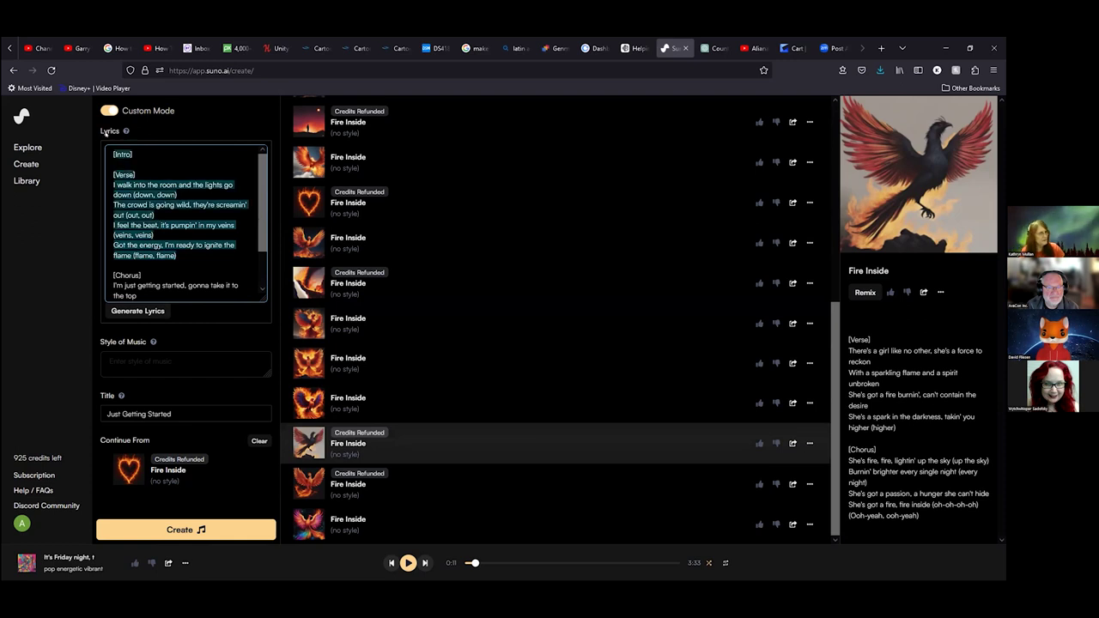
key(BackSpace)
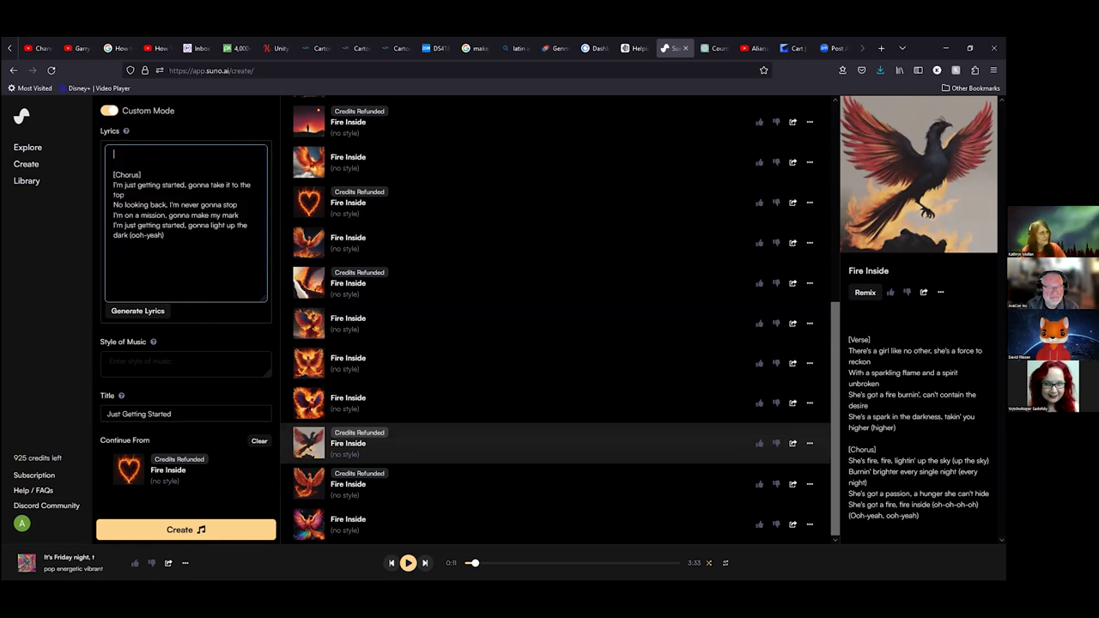
Step: Generate lyrics automatically from the remaining [Chorus] and read through the new verse and chorus
click(154, 315)
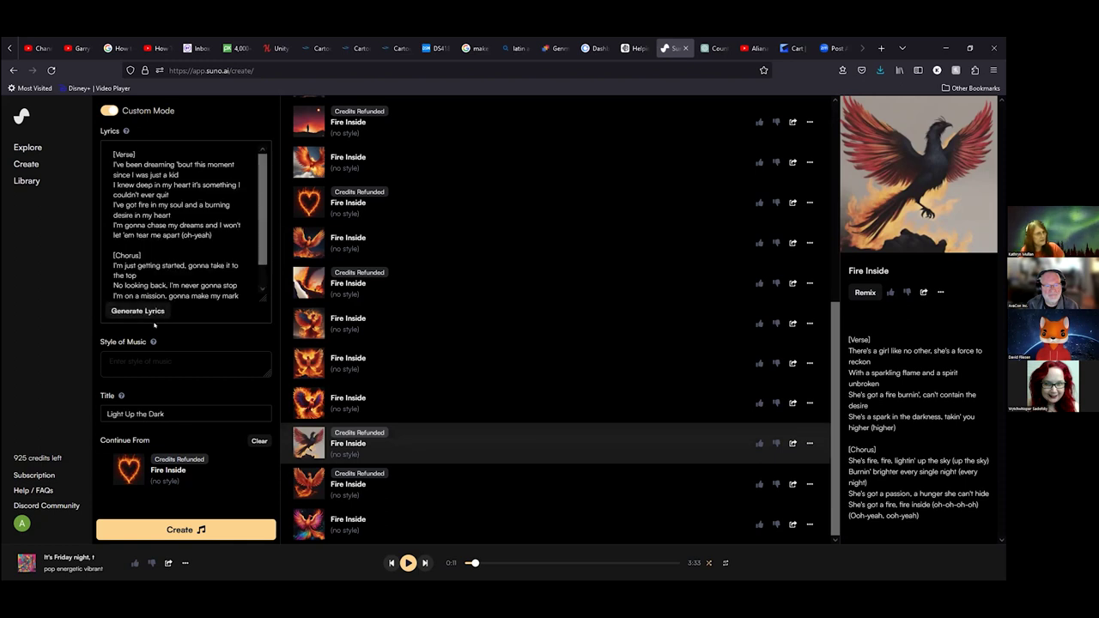
scroll(167, 255, down, 2)
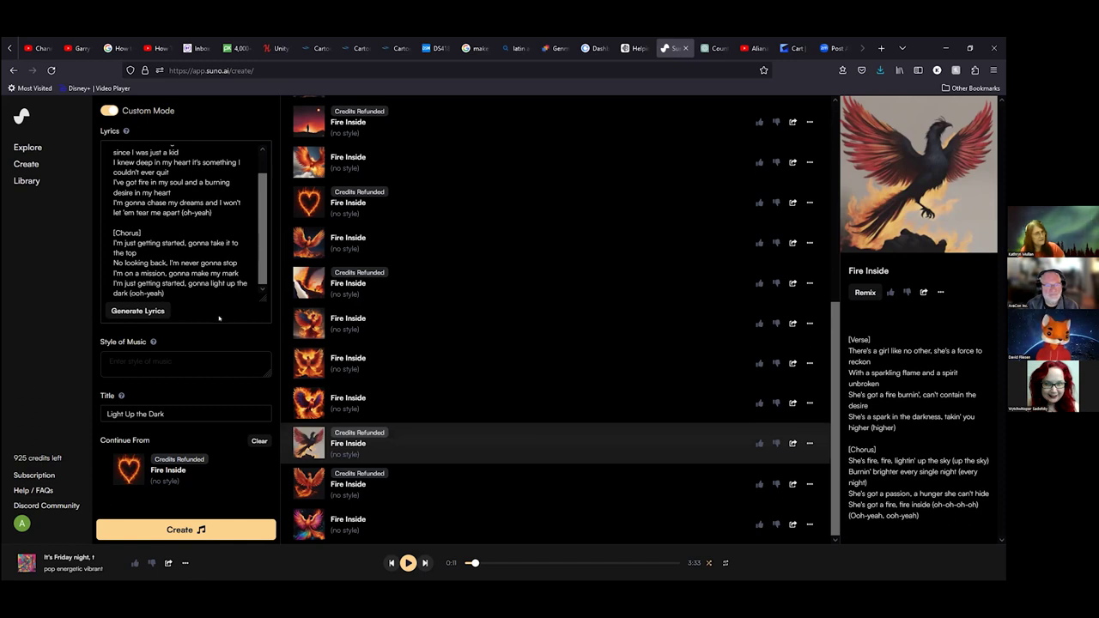
scroll(222, 275, up, 2)
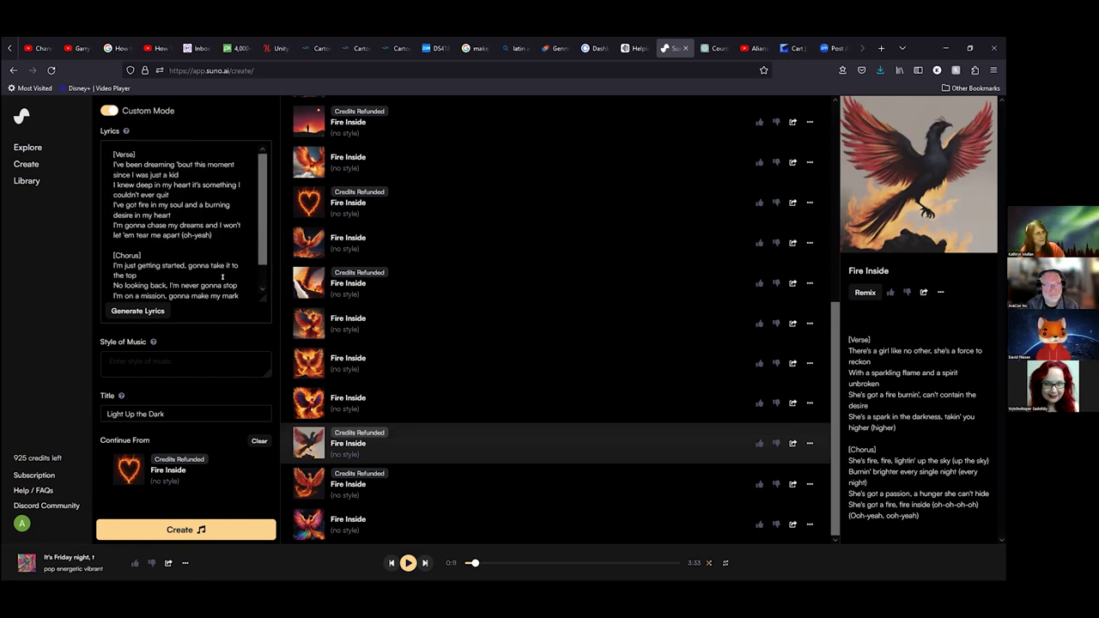
scroll(189, 240, down, 2)
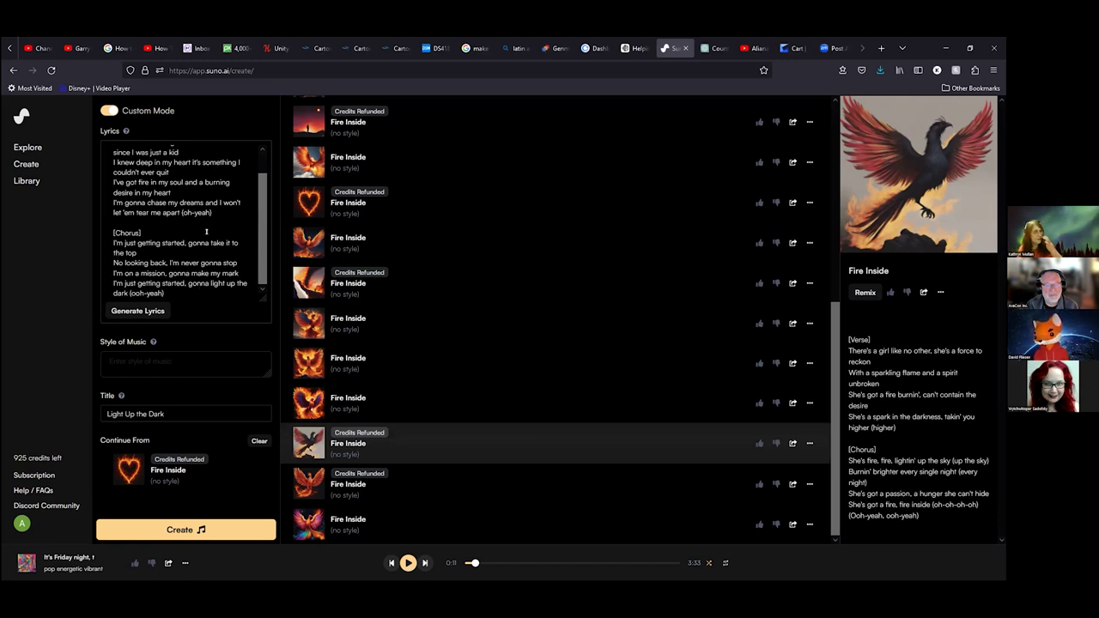
scroll(206, 223, up, 2)
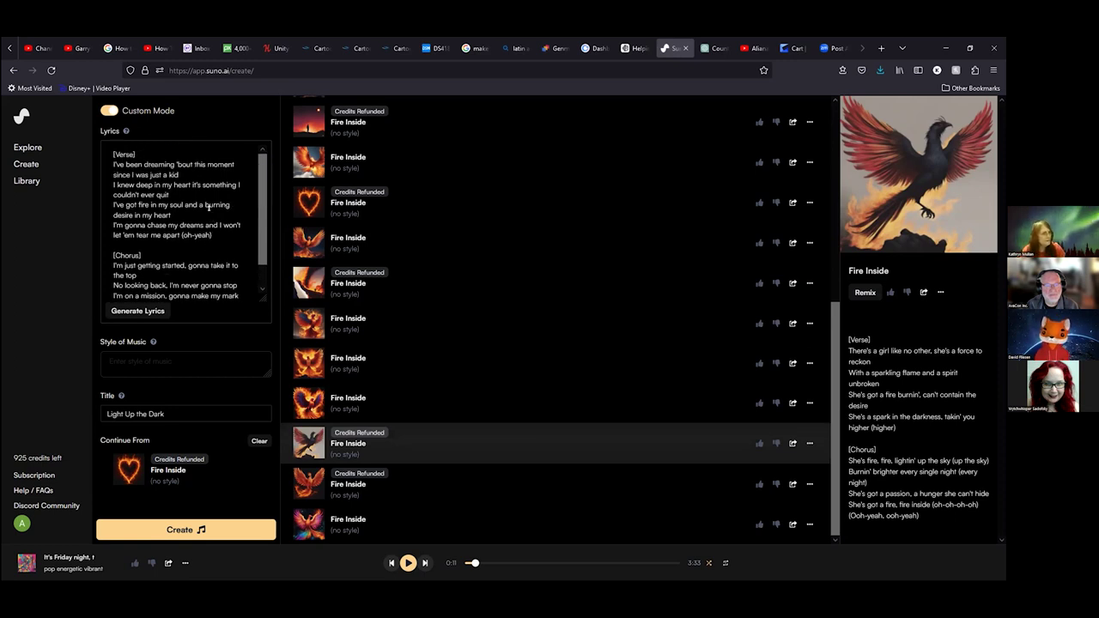
scroll(207, 208, down, 2)
scroll(208, 208, up, 2)
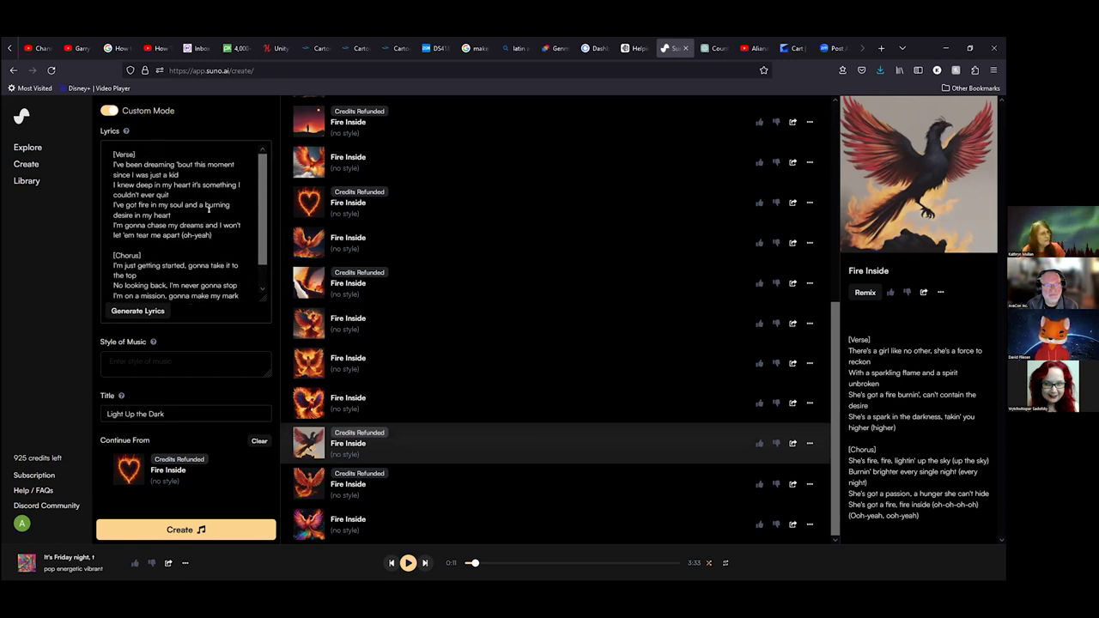
Step: Copy the complete generated lyrics and switch to the "Country Christmas Verse" conversation in ChatGPT
drag(107, 151, 230, 299)
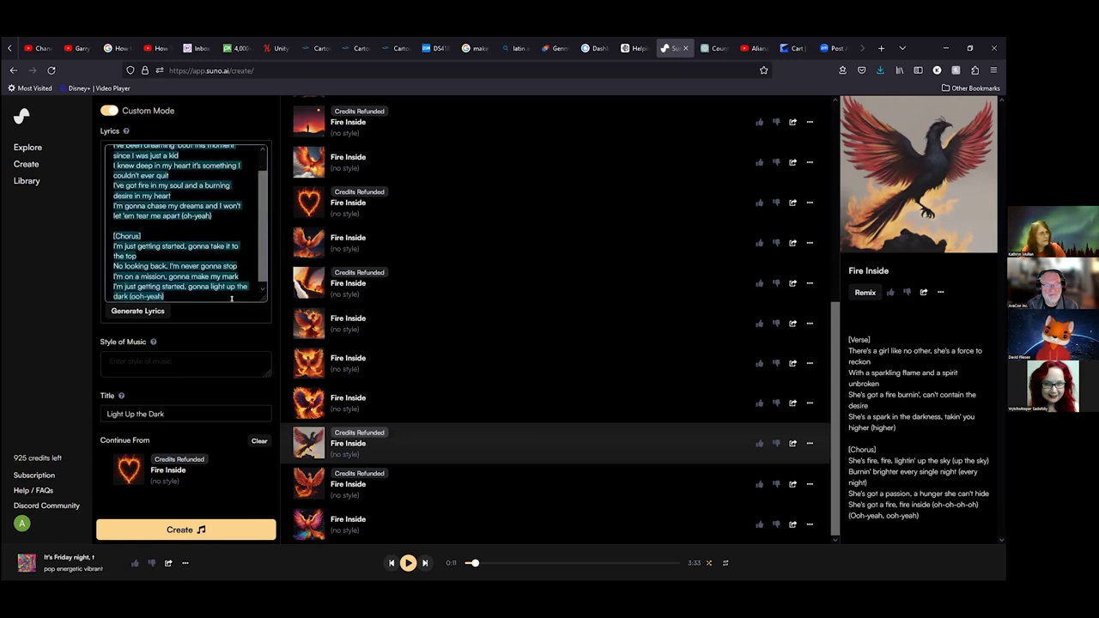
right_click(186, 300)
click(206, 318)
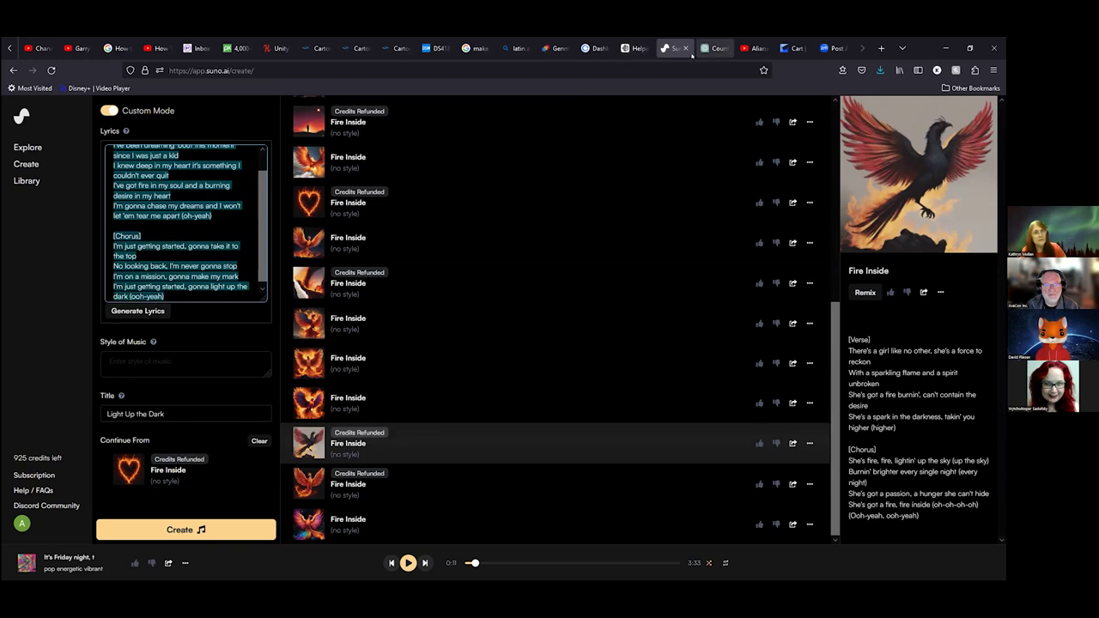
click(711, 48)
scroll(623, 469, down, 10)
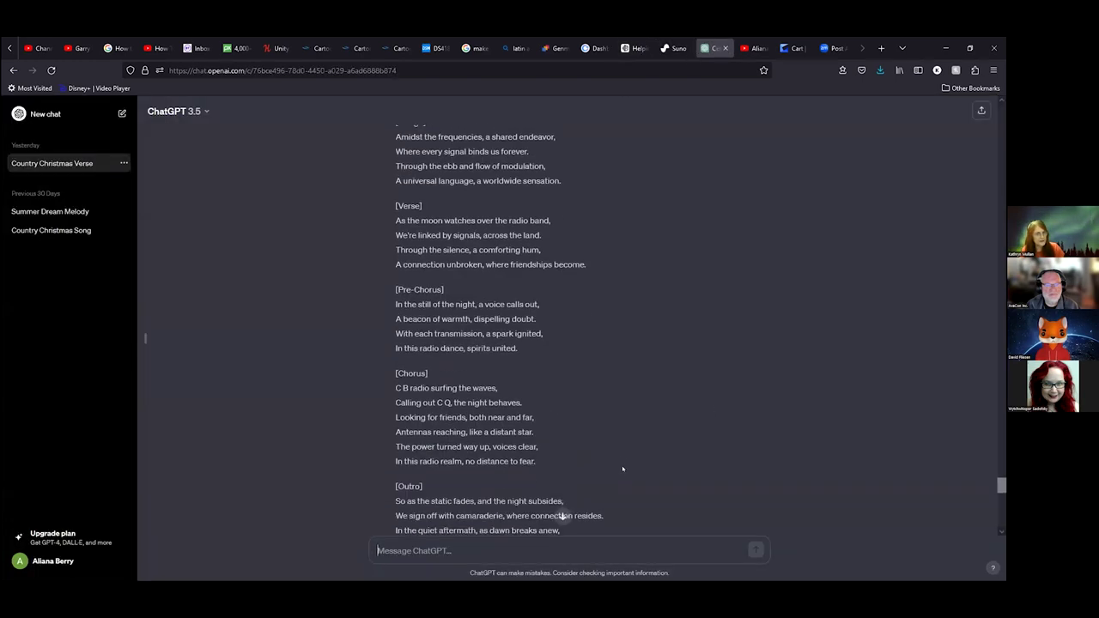
scroll(623, 469, down, 5)
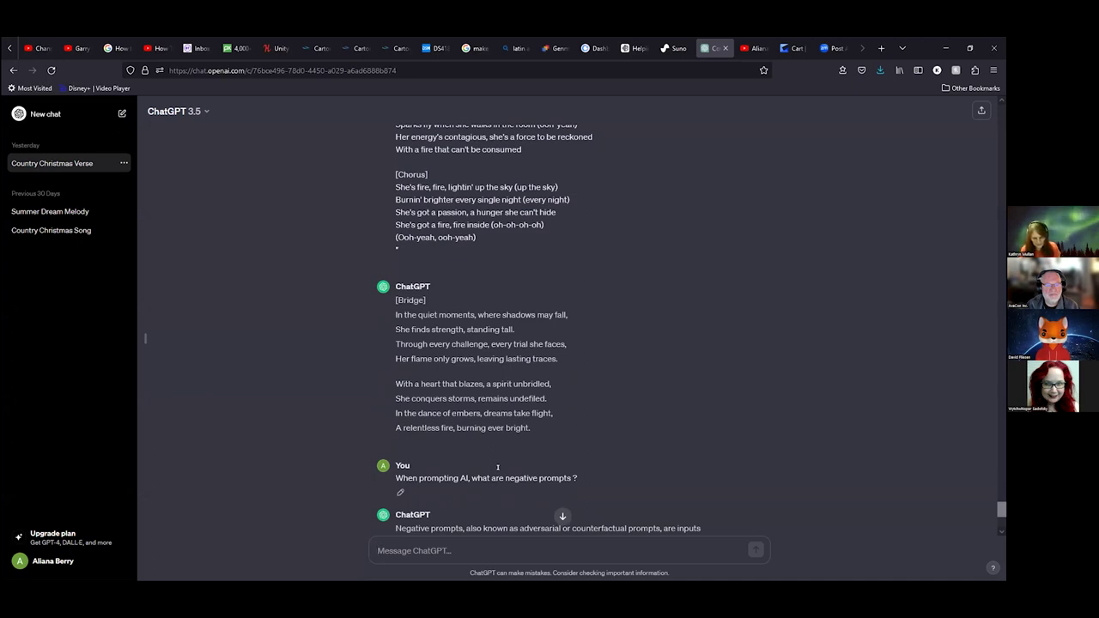
Step: Try to have the lyrics completed by sending "Please finish this song" followed by the copied lyrics in quotation marks
text(Pleas)
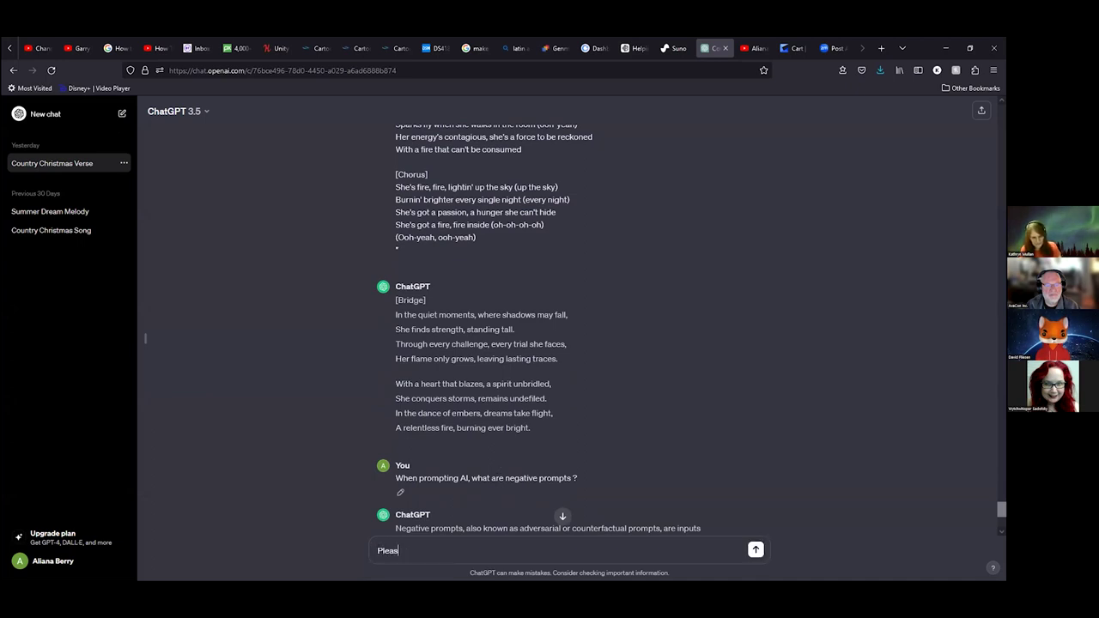
text(e f)
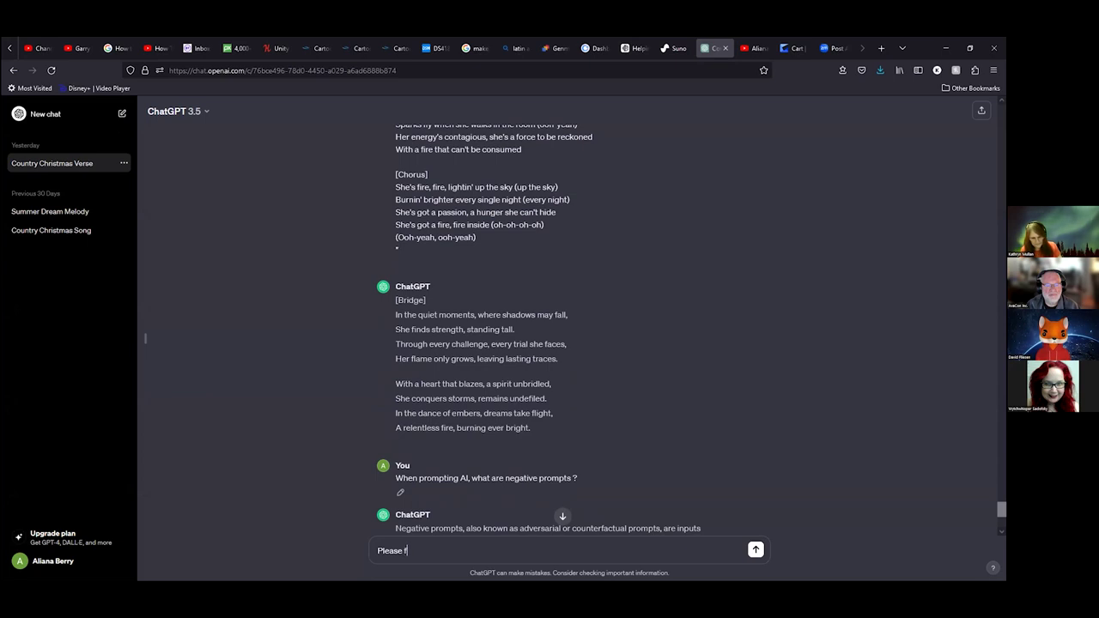
text(inis)
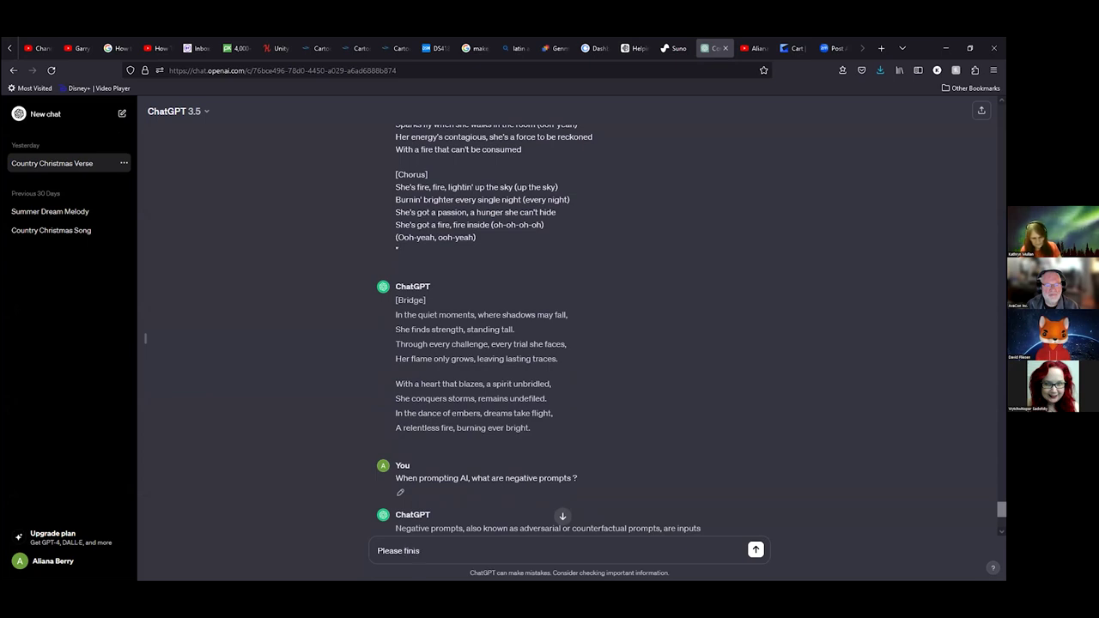
text(h th)
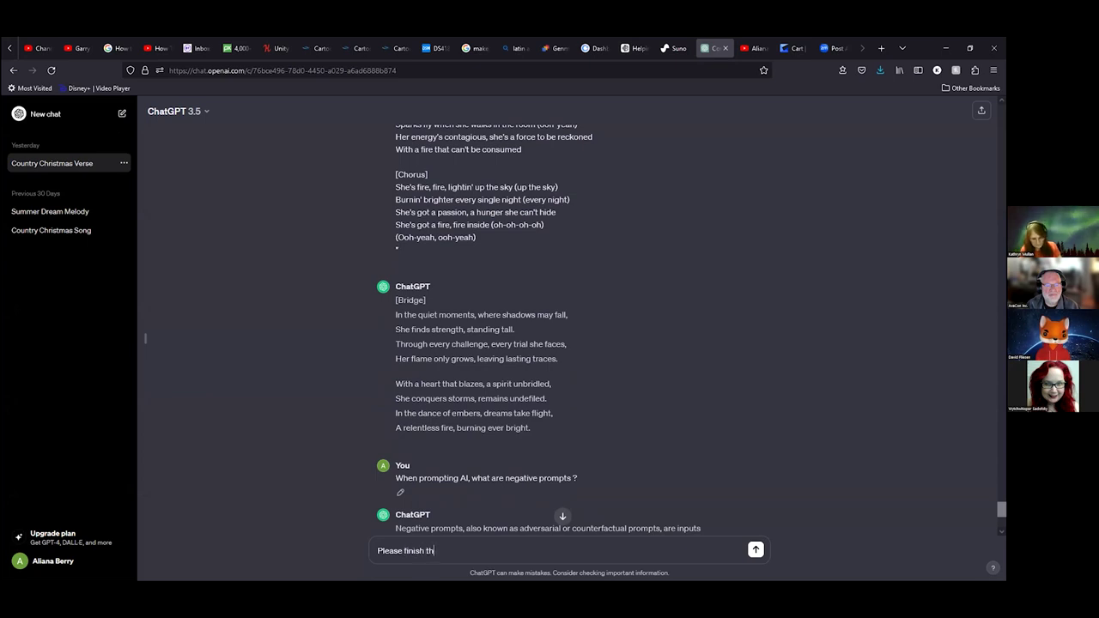
text(is song)
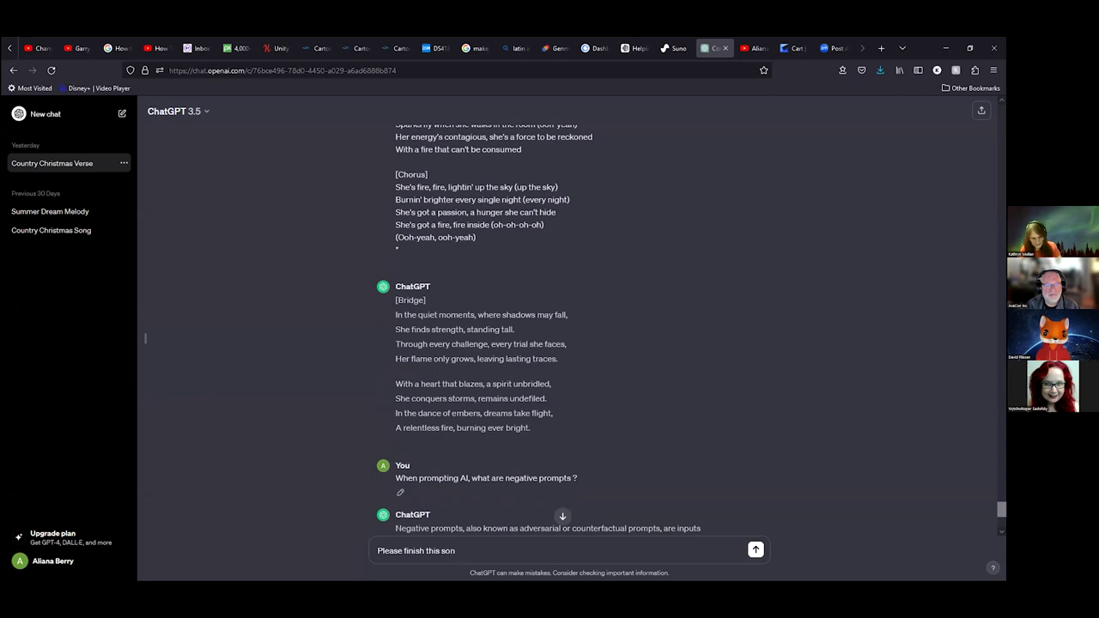
text(""")
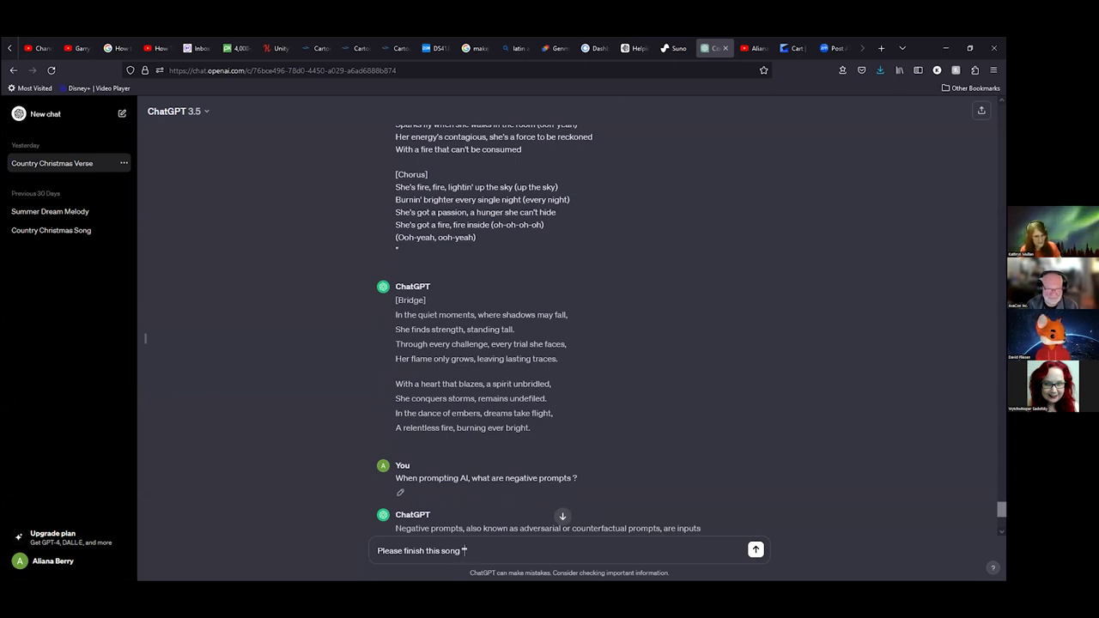
key(ctrl+v)
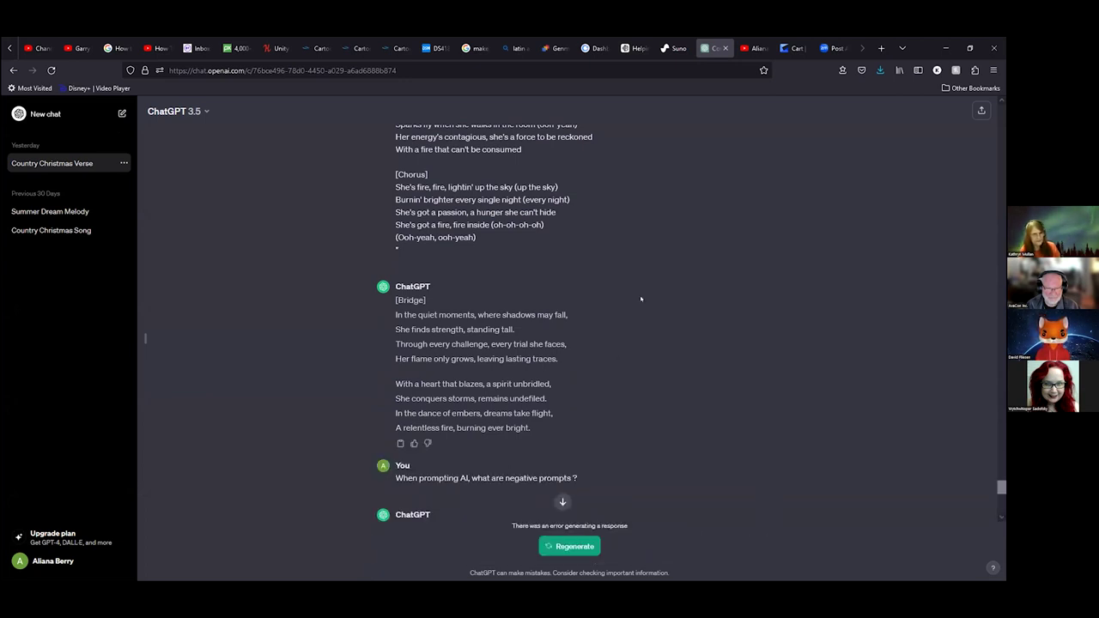
Step: Copy the error reply to the song request and try regenerating the response twice
scroll(673, 315, down, 3)
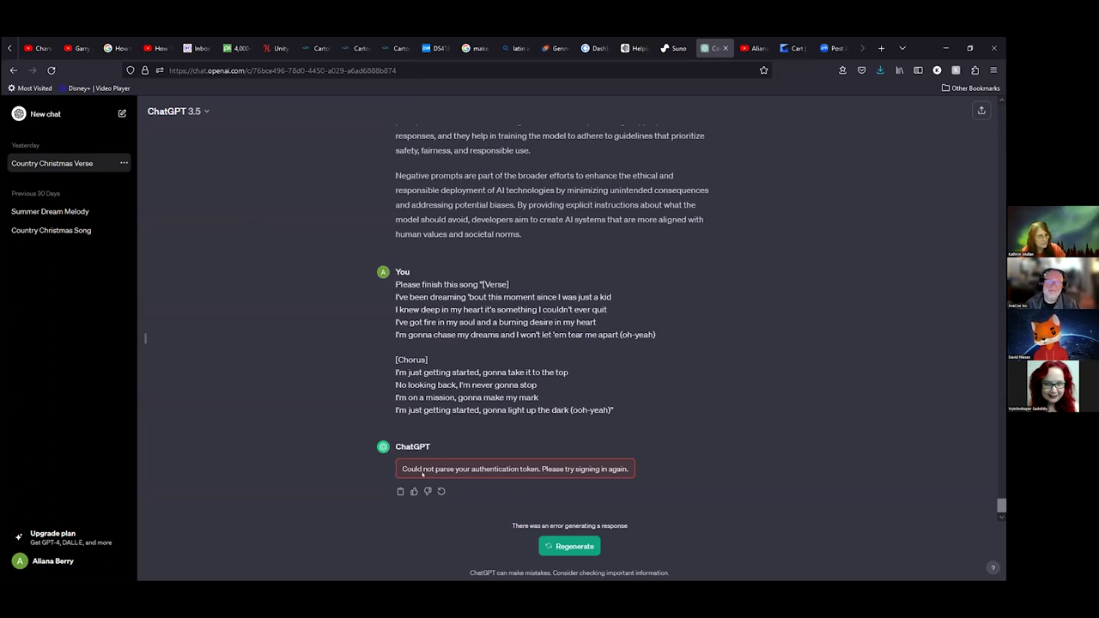
click(401, 492)
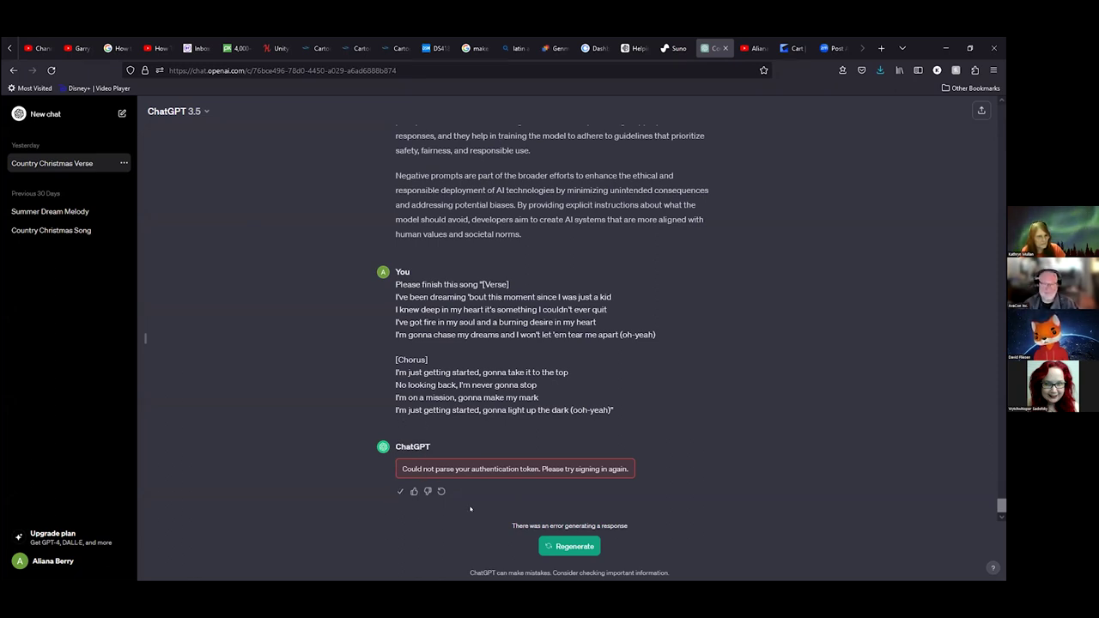
click(441, 491)
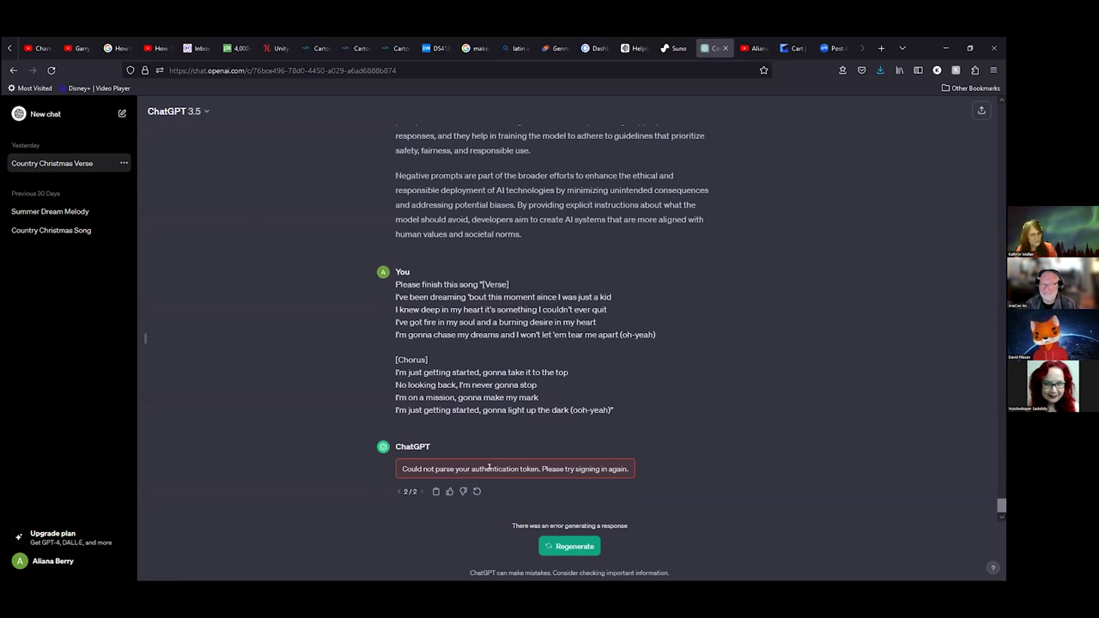
drag(398, 469, 633, 468)
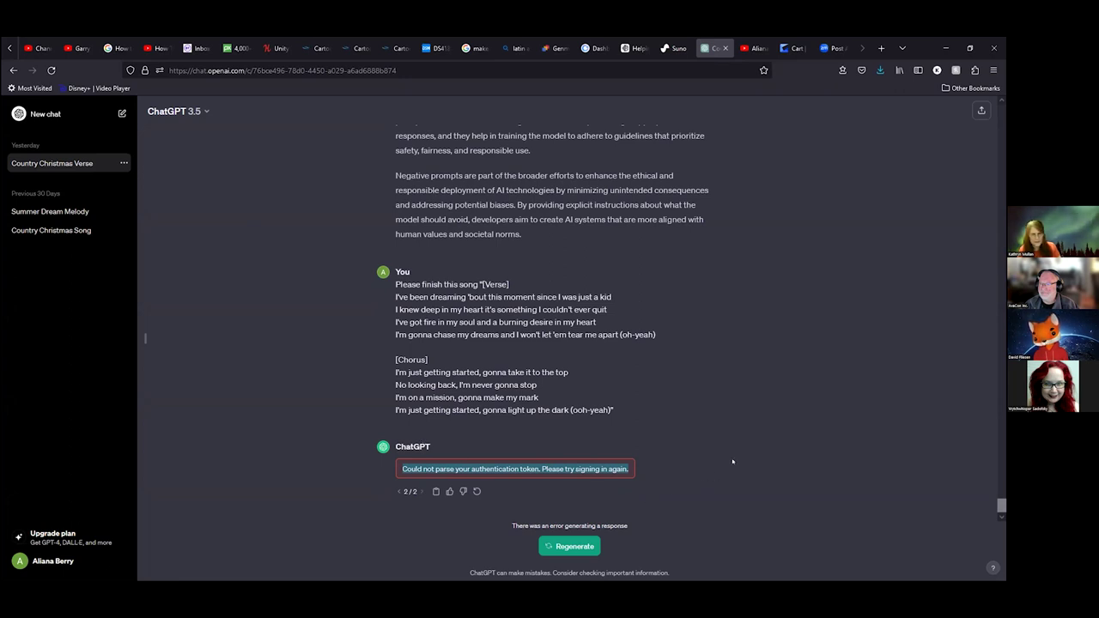
click(555, 545)
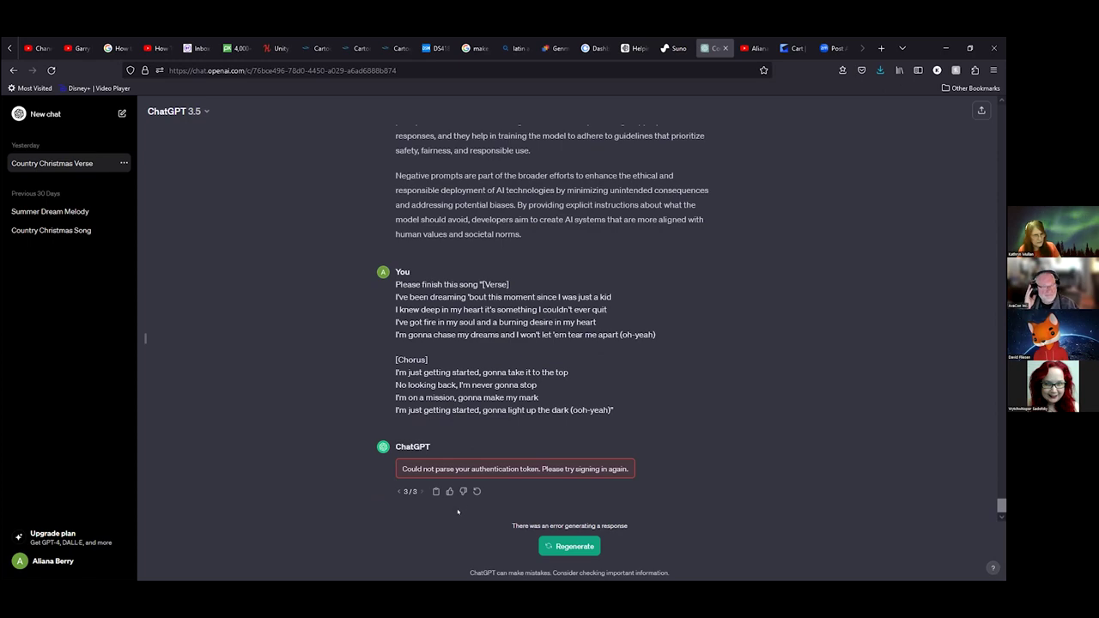
scroll(539, 406, up, 10)
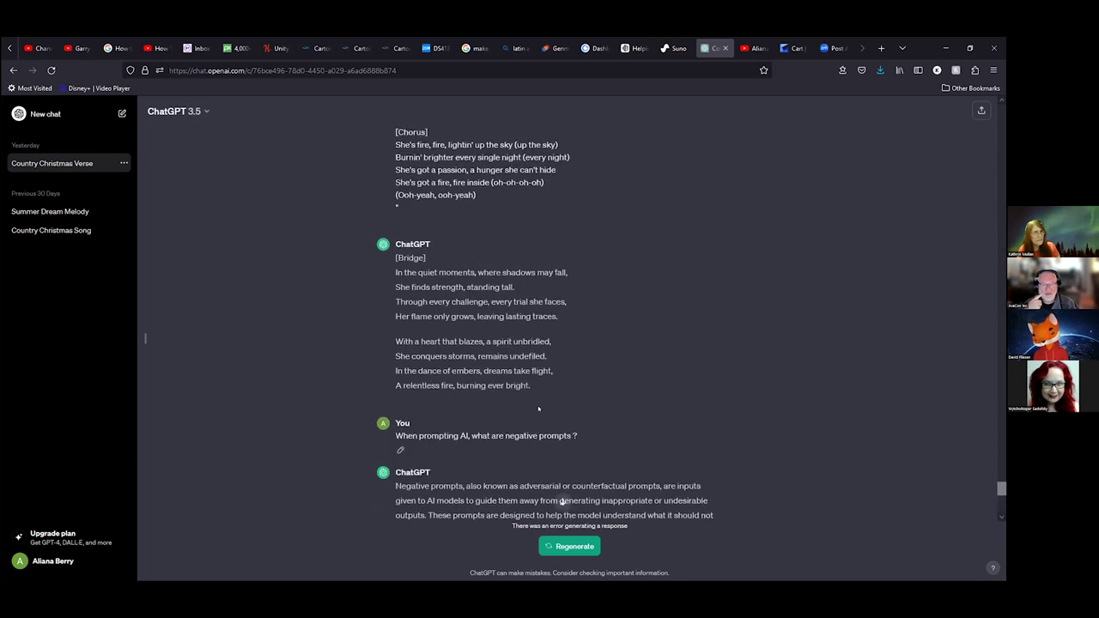
scroll(539, 406, down, 8)
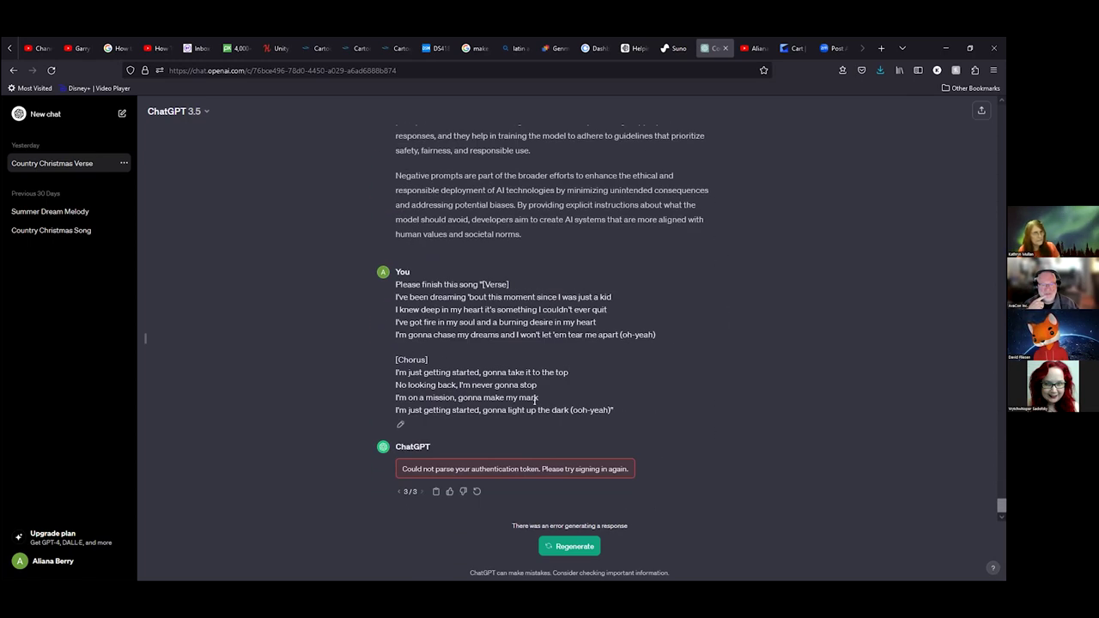
Step: Reload the ChatGPT conversation and draft the message "Please write the rest of this song" followed by an empty pair of quotation marks
click(53, 70)
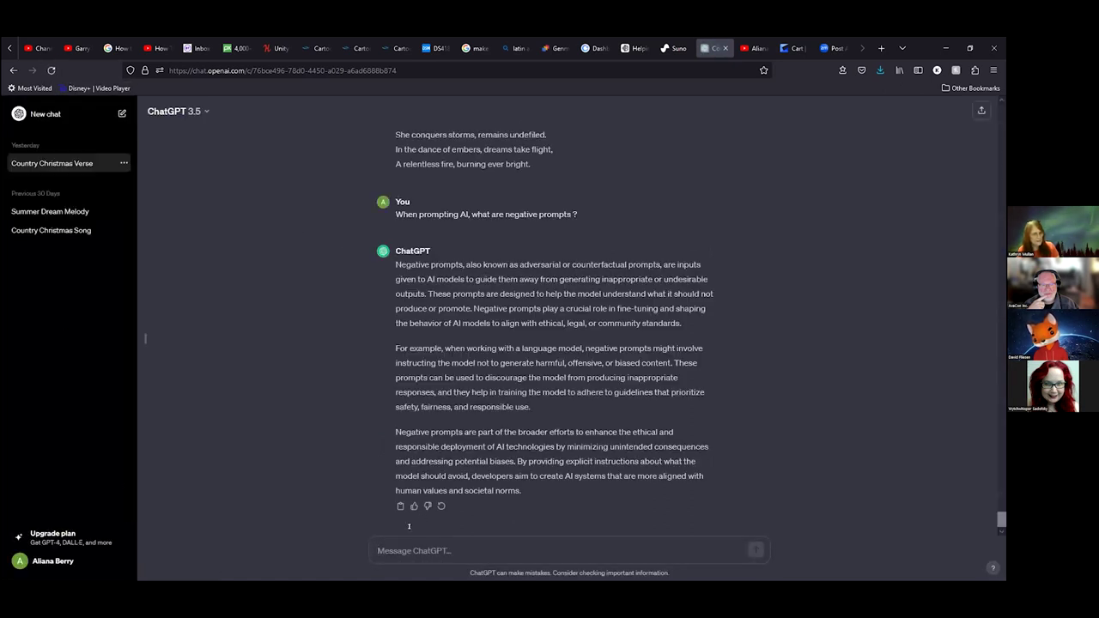
text(Pleas)
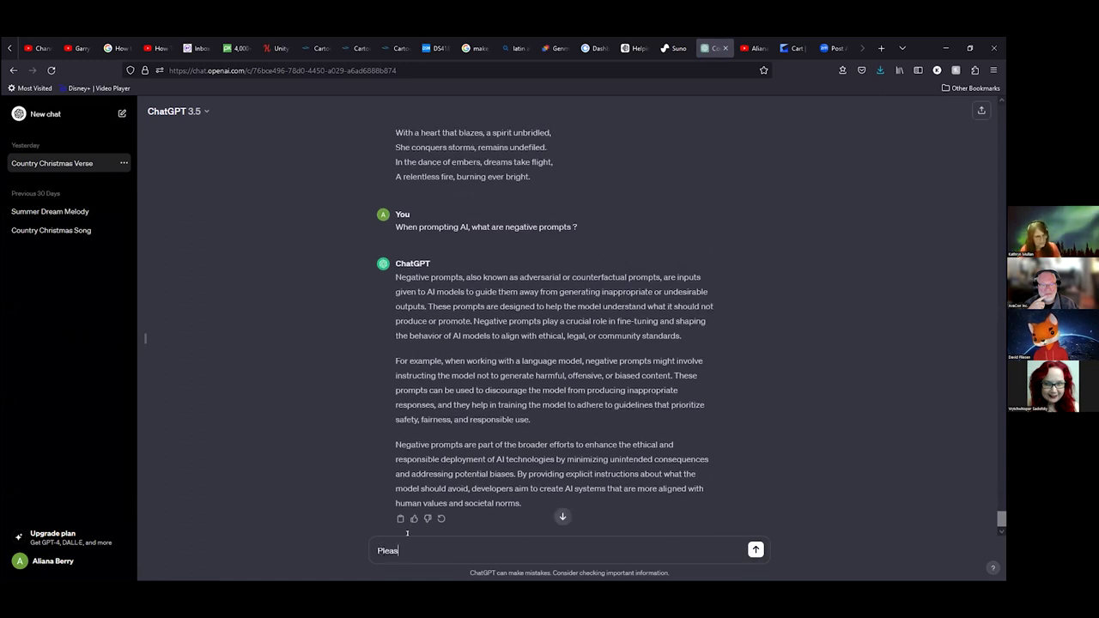
text(e )
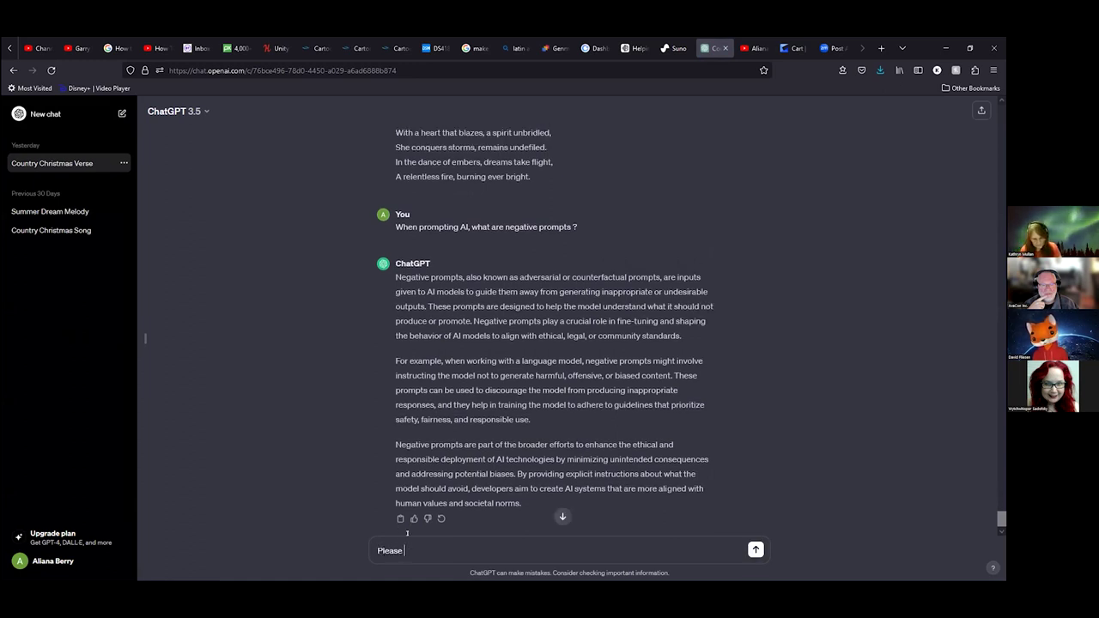
text(w)
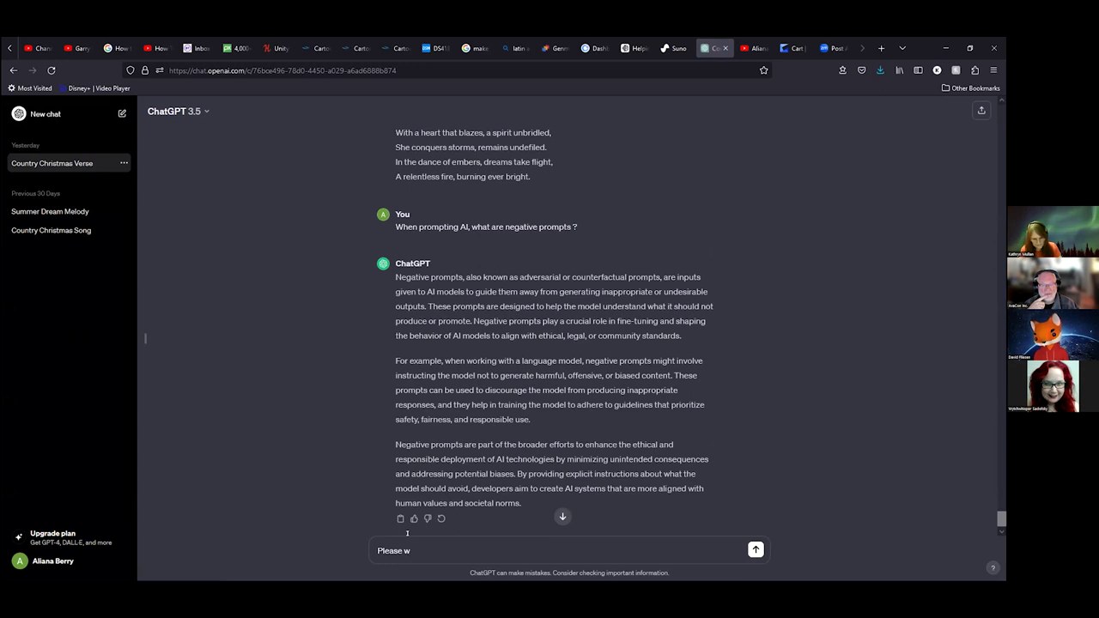
text(rite the)
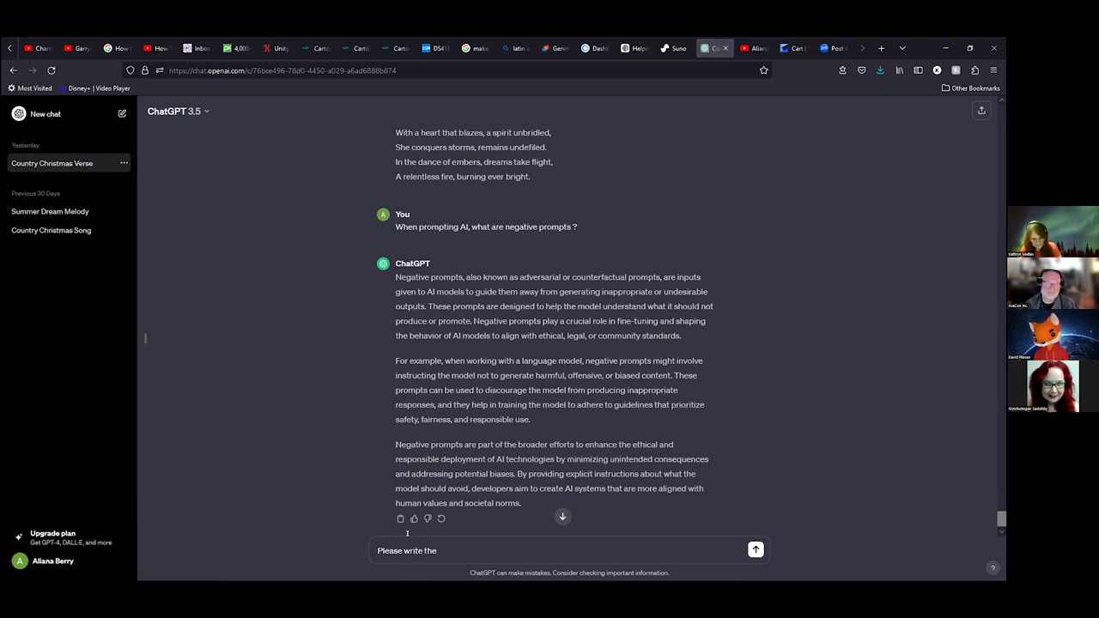
text( rest of)
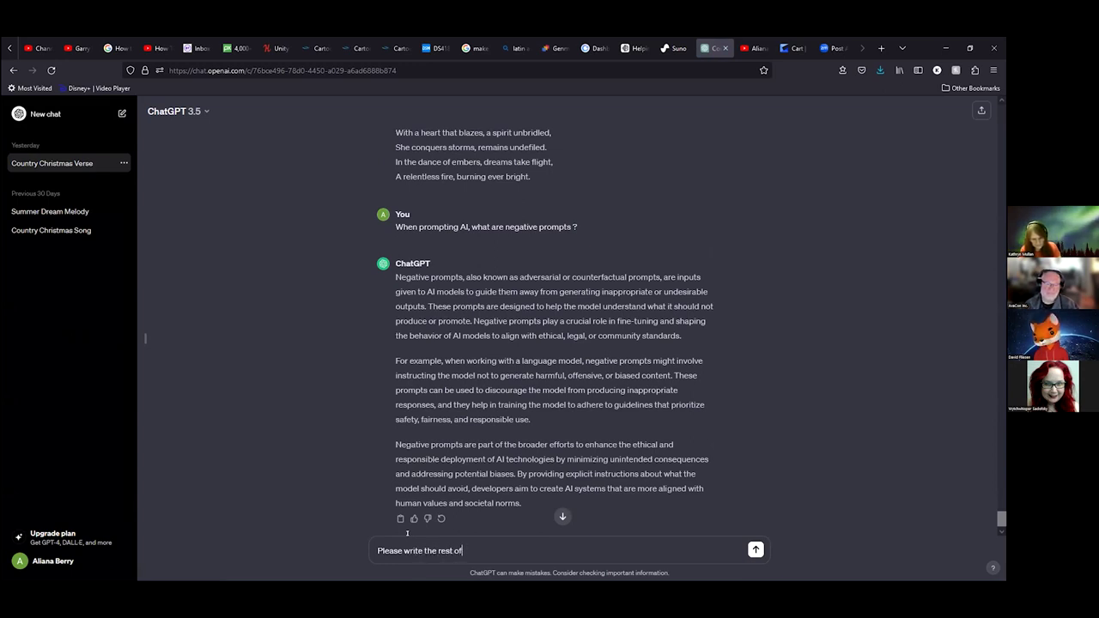
text( this so)
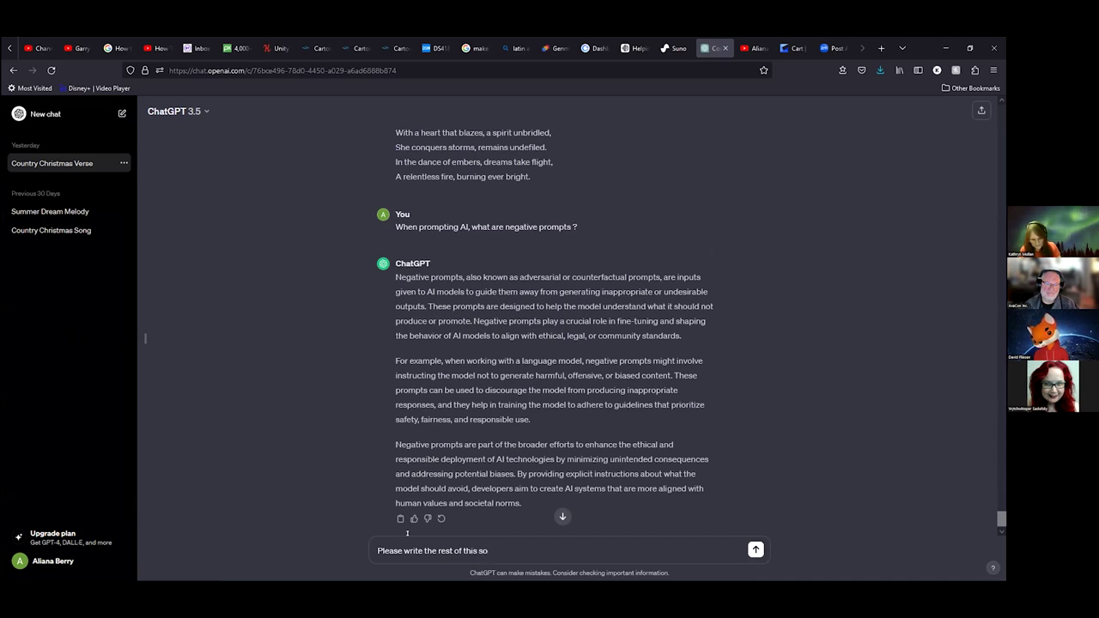
text(ng "")
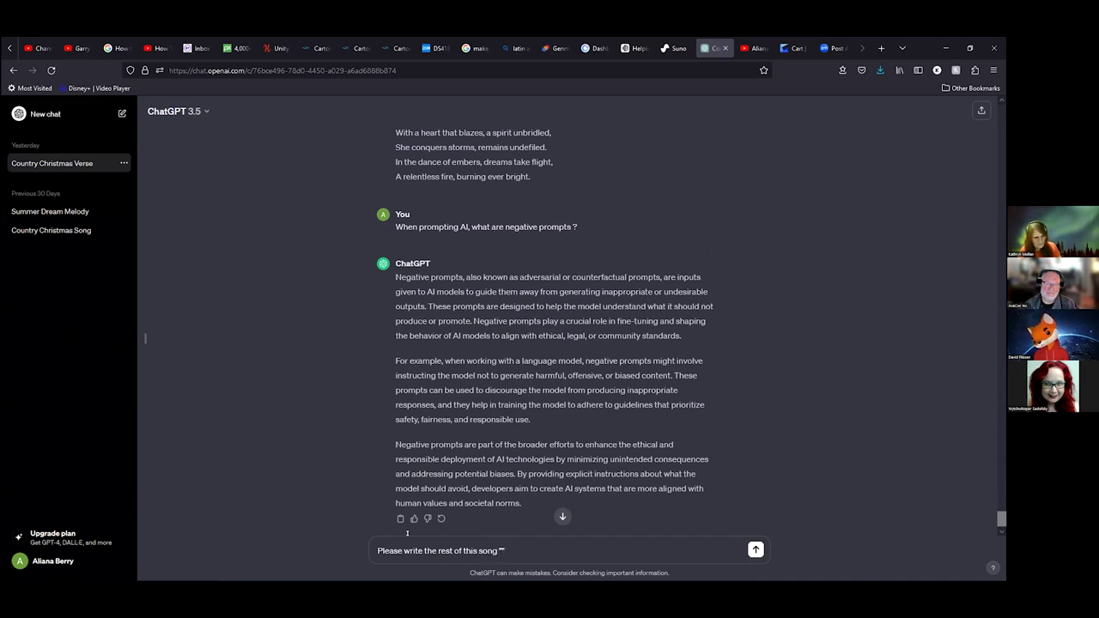
Step: Copy the selected verse and chorus from Suno's lyrics, insert them between the quotation marks of the ChatGPT request and send it
click(672, 48)
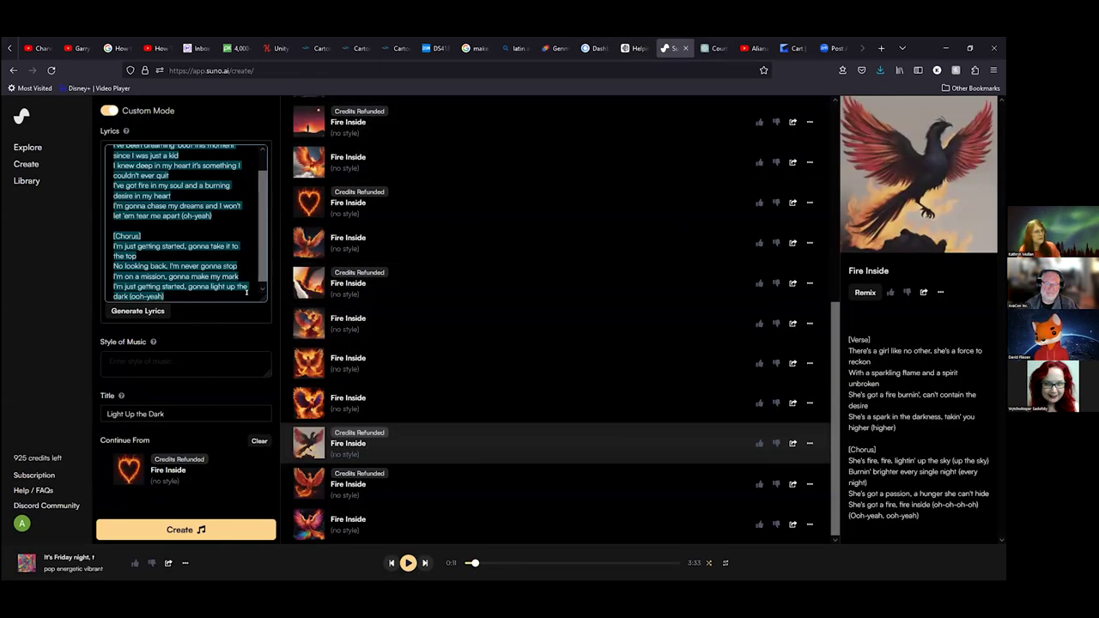
right_click(195, 275)
click(215, 338)
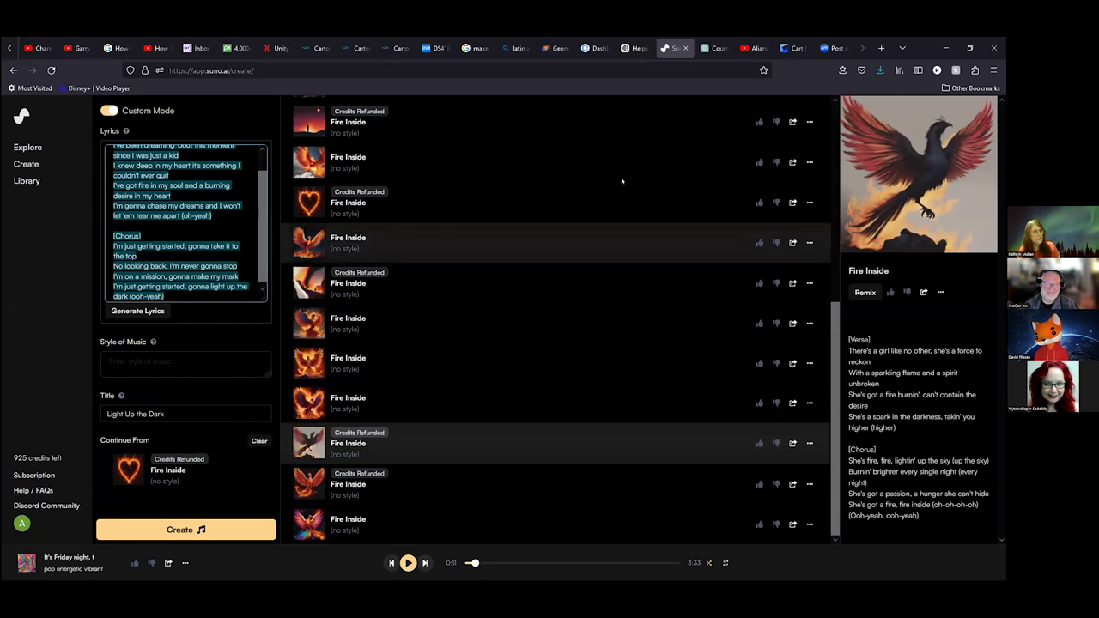
click(711, 48)
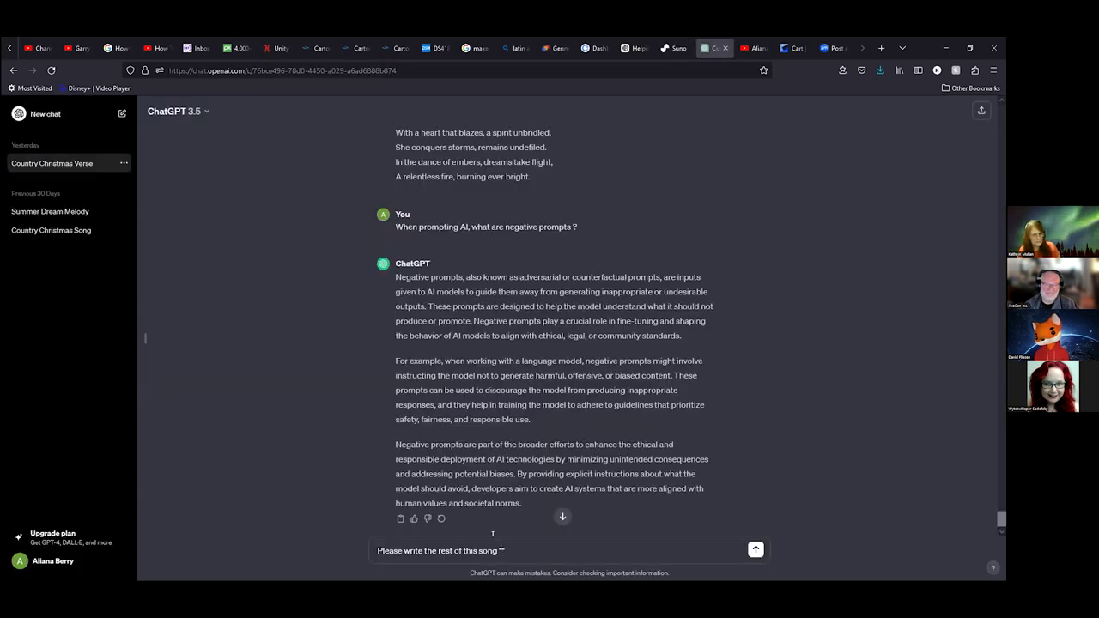
key(ctrl+v)
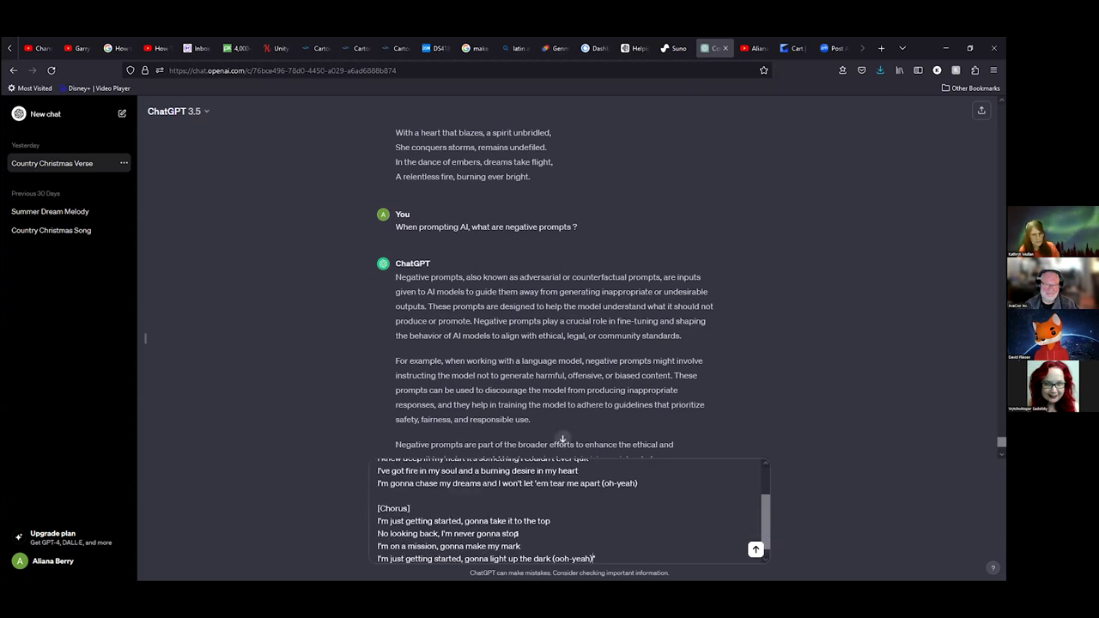
scroll(550, 526, down, 1)
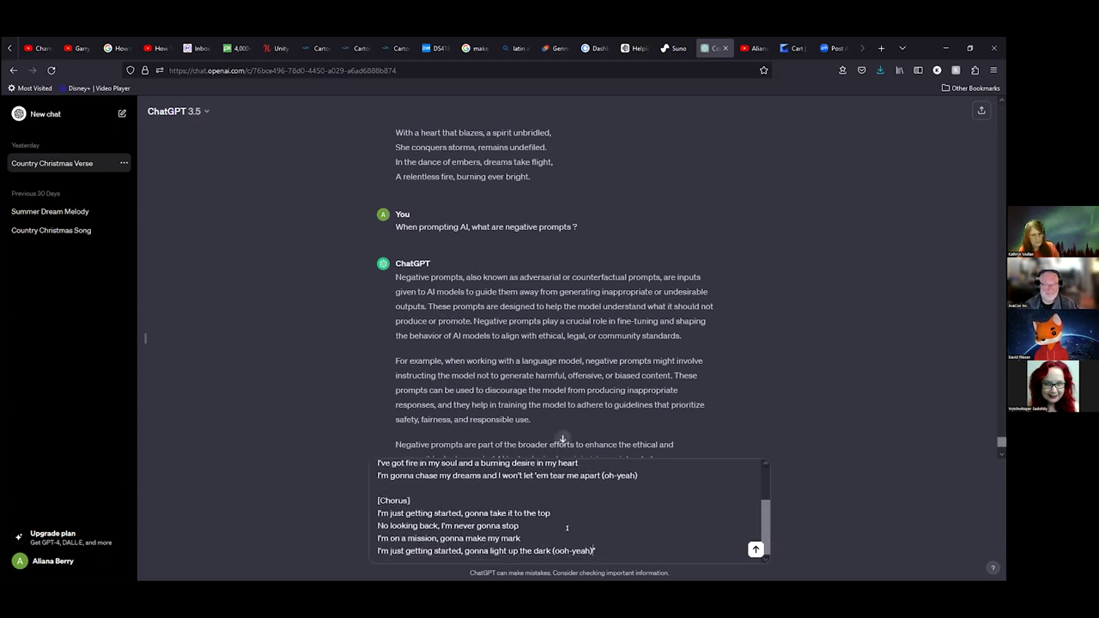
click(615, 512)
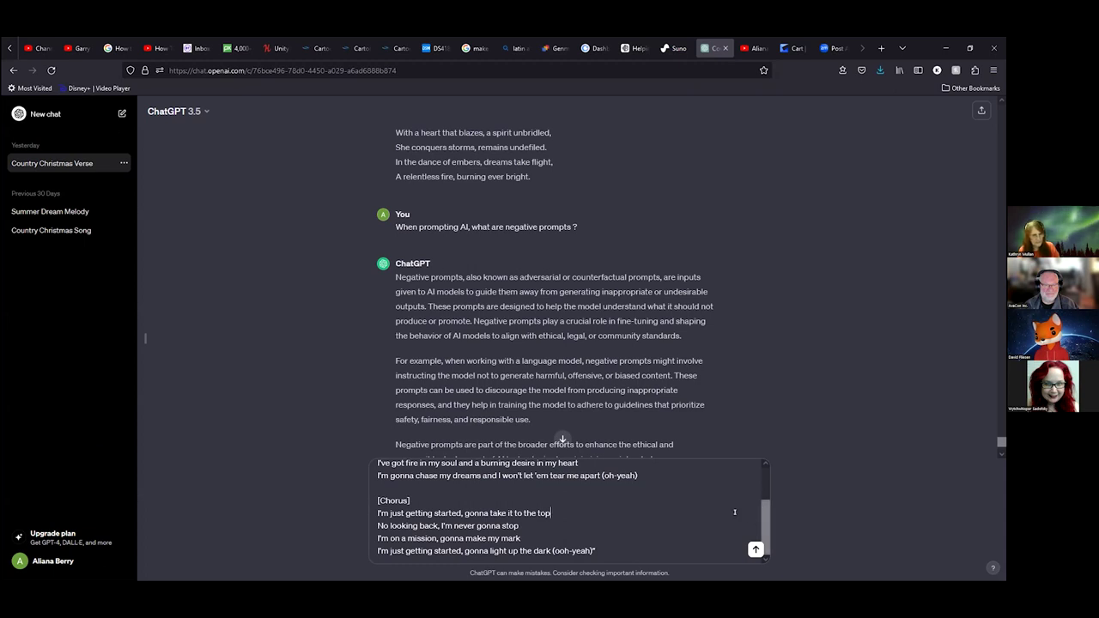
key(Return)
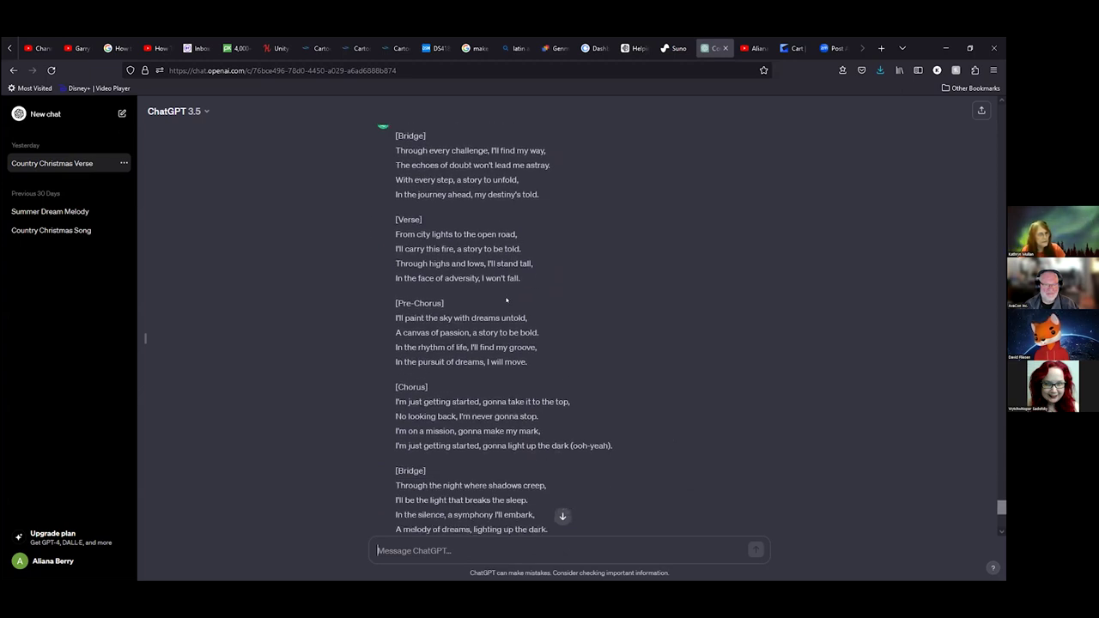
Step: Skim ChatGPT's continuation down to the [Outro], then switch to Suno and select the existing lyrics from the chorus back to the [Verse] heading
scroll(591, 310, down, 5)
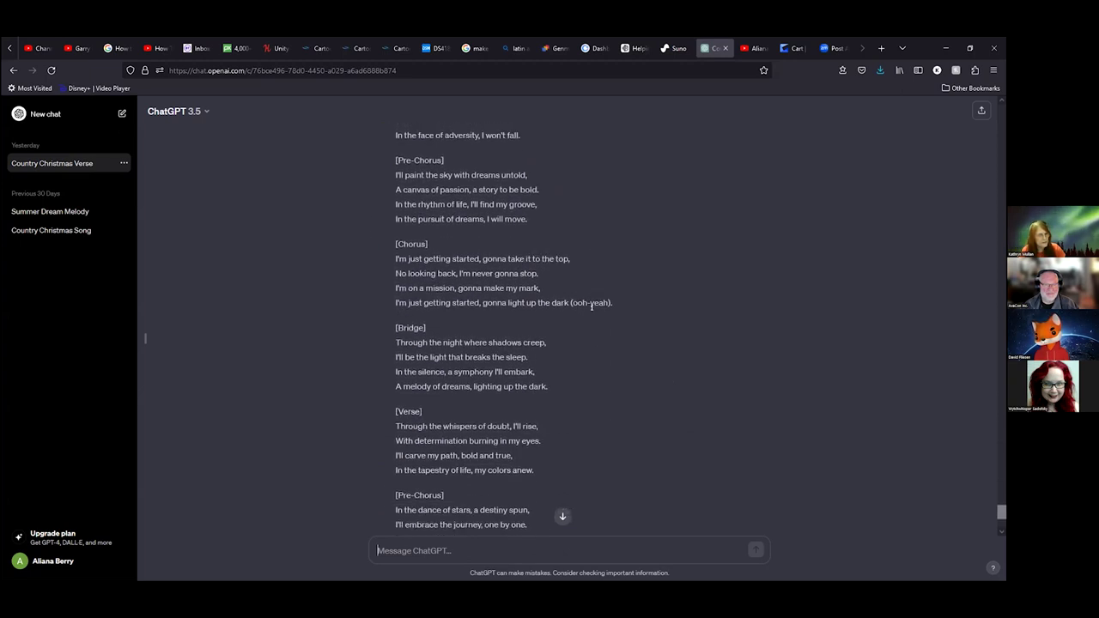
scroll(592, 310, up, 3)
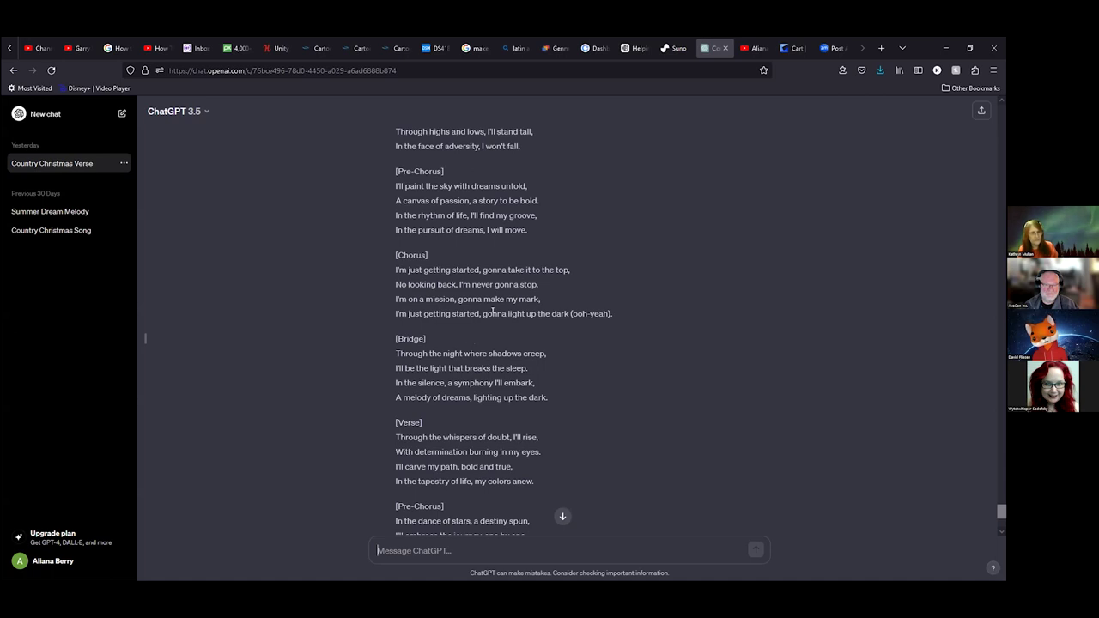
scroll(498, 318, down, 3)
scroll(514, 340, down, 3)
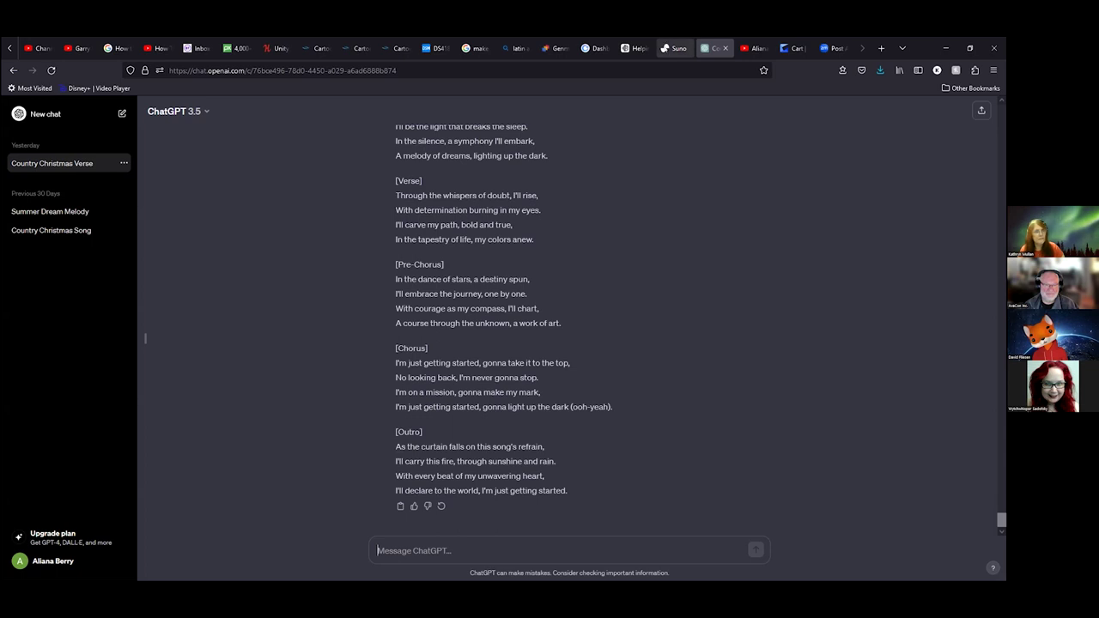
click(674, 49)
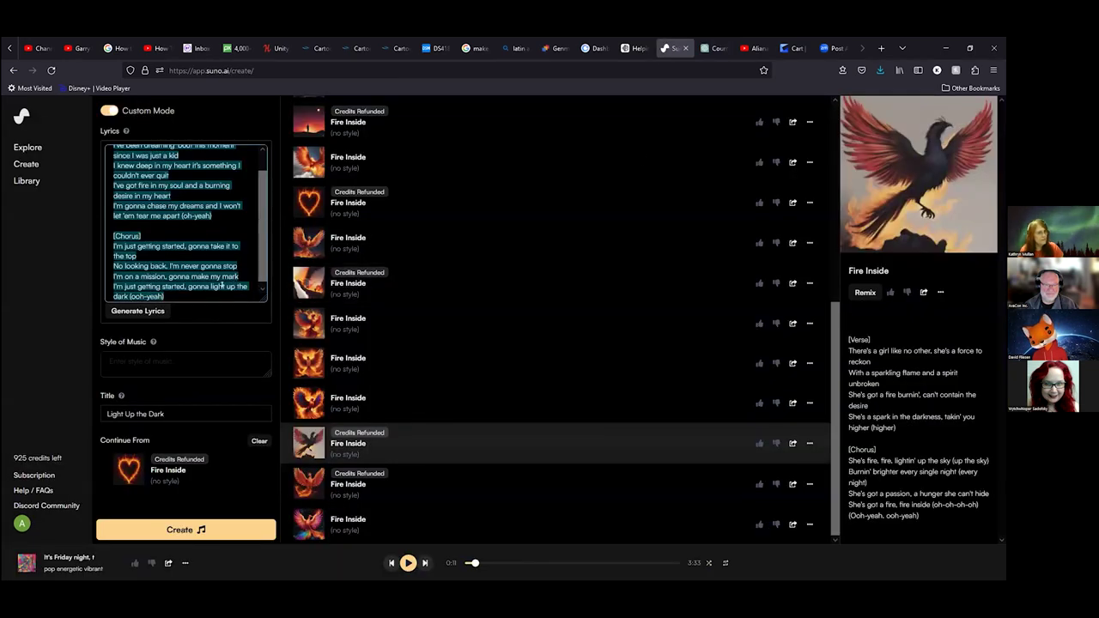
click(197, 292)
drag(175, 284, 97, 139)
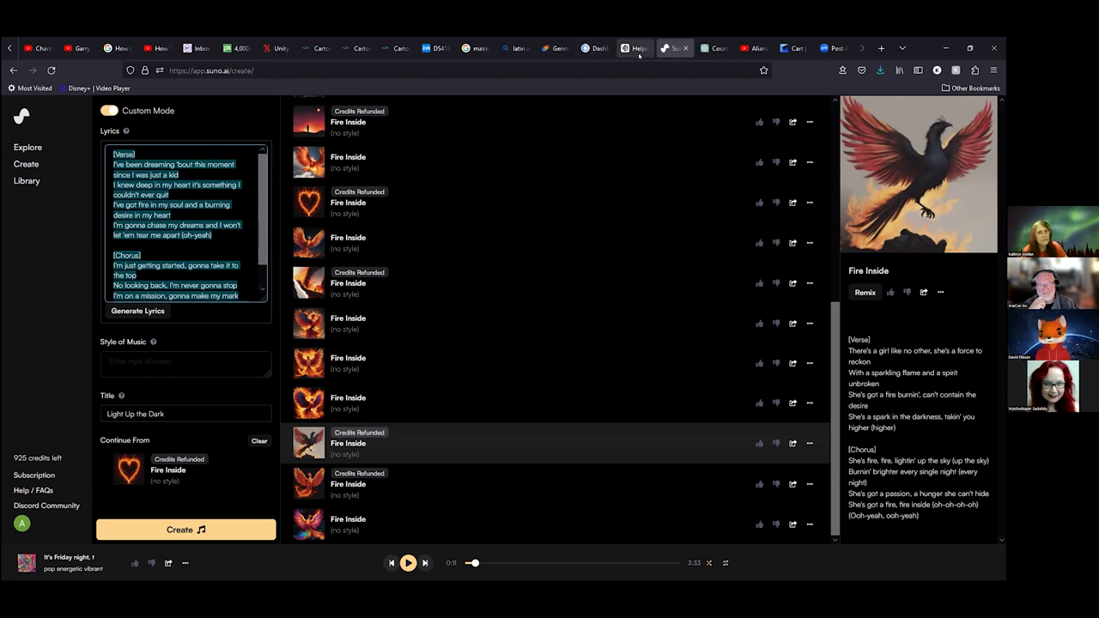
Step: Return to ChatGPT and examine the structure of the new lyrics, from the opening [Bridge] through the verses, pre-choruses and choruses to the [Outro]
click(700, 49)
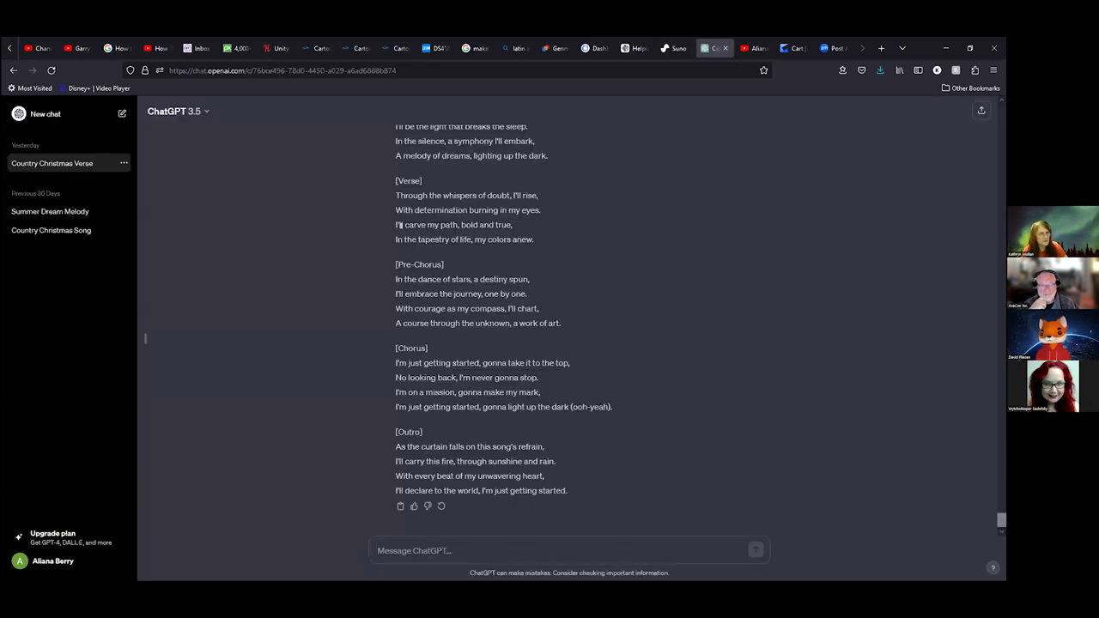
scroll(448, 190, up, 2)
scroll(448, 189, up, 2)
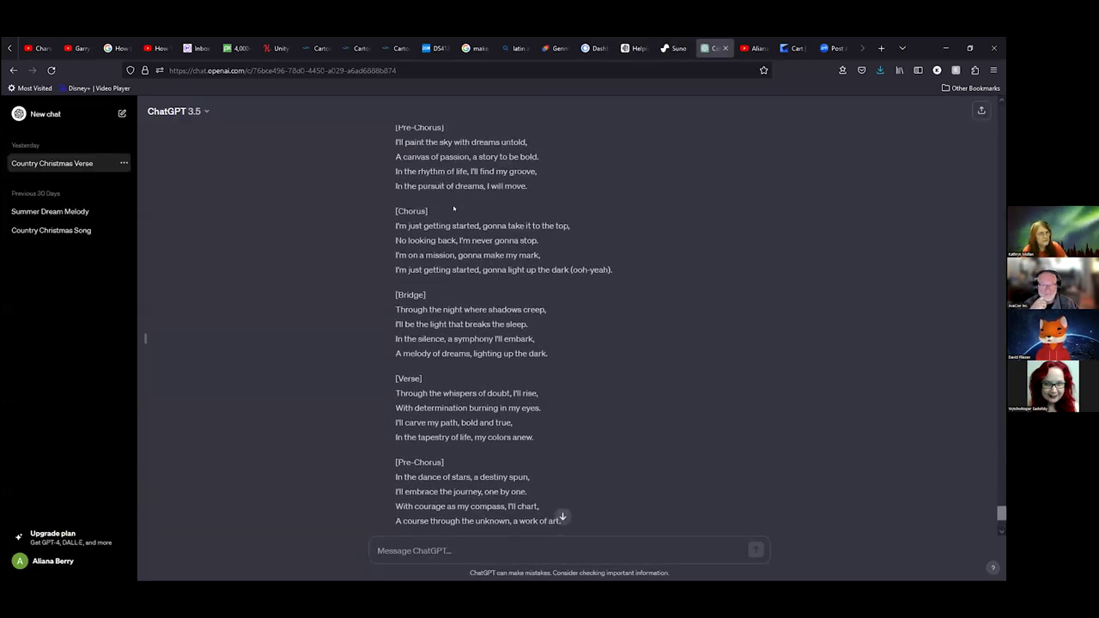
scroll(453, 207, down, 1)
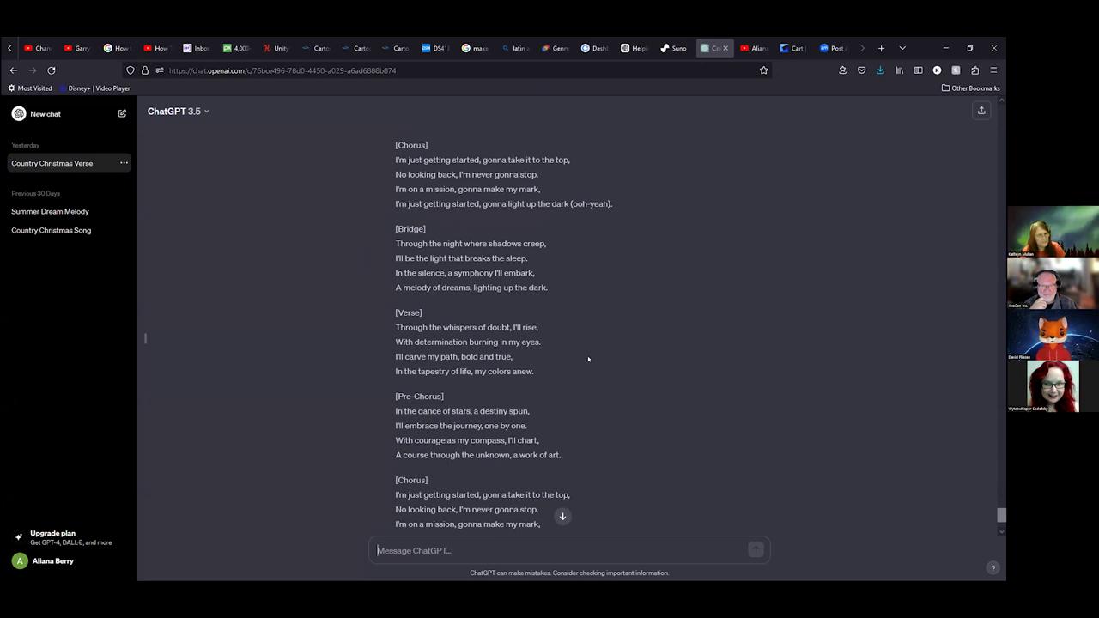
scroll(588, 359, up, 2)
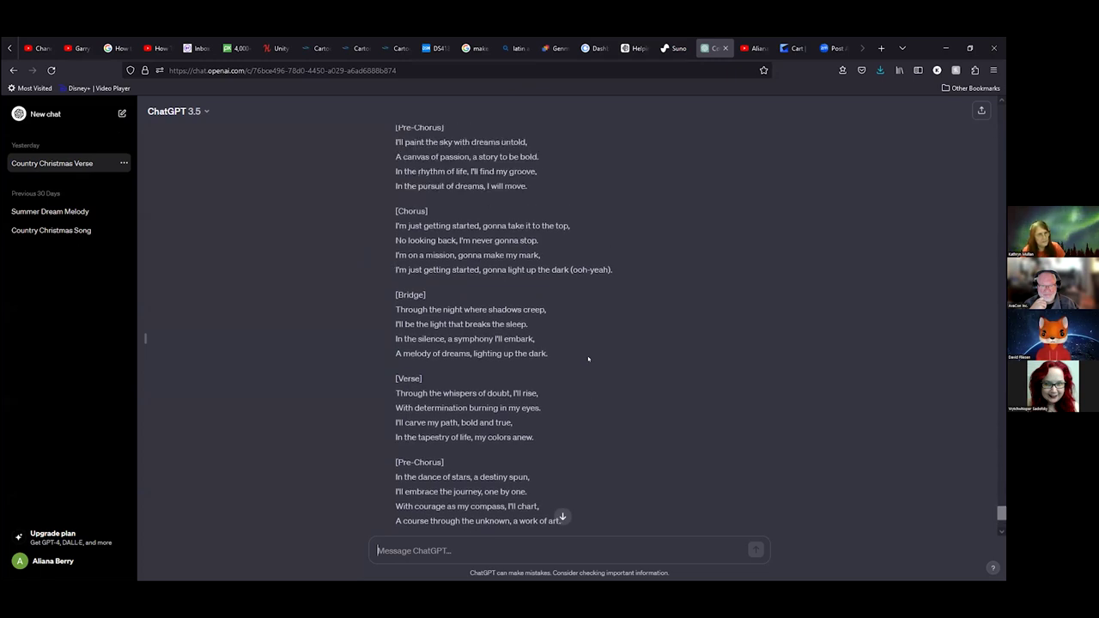
scroll(588, 359, up, 4)
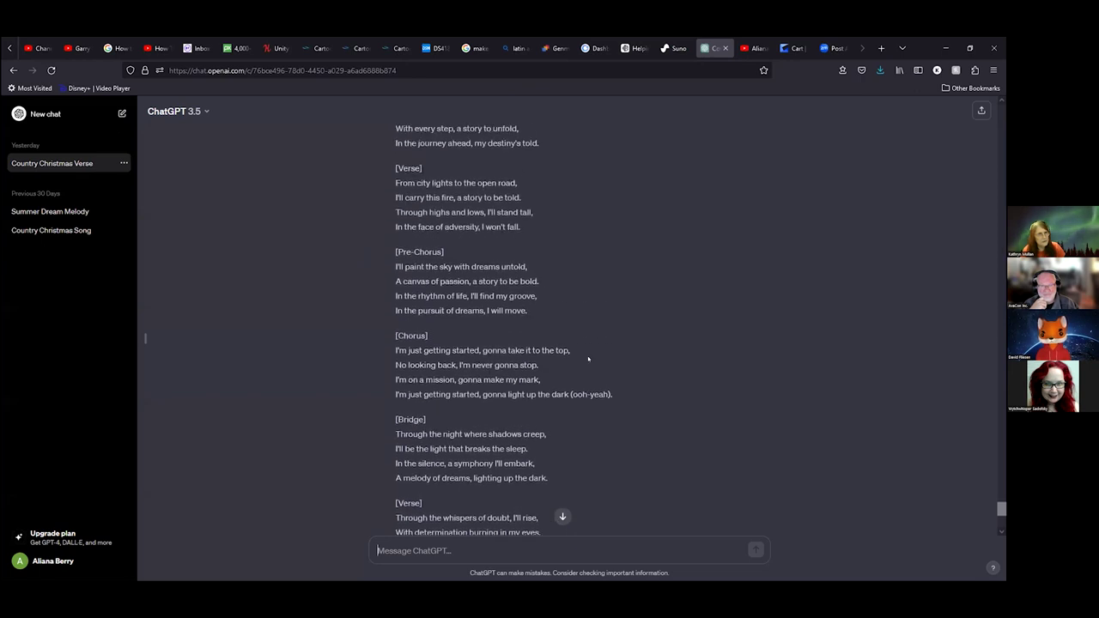
scroll(589, 359, up, 2)
scroll(589, 359, down, 5)
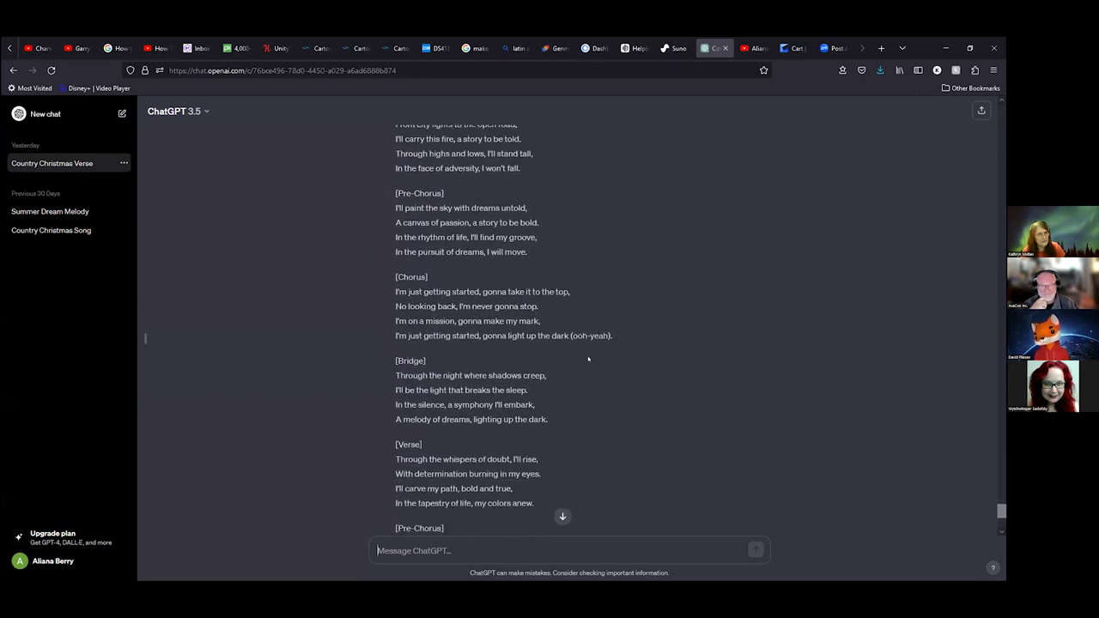
scroll(588, 359, down, 2)
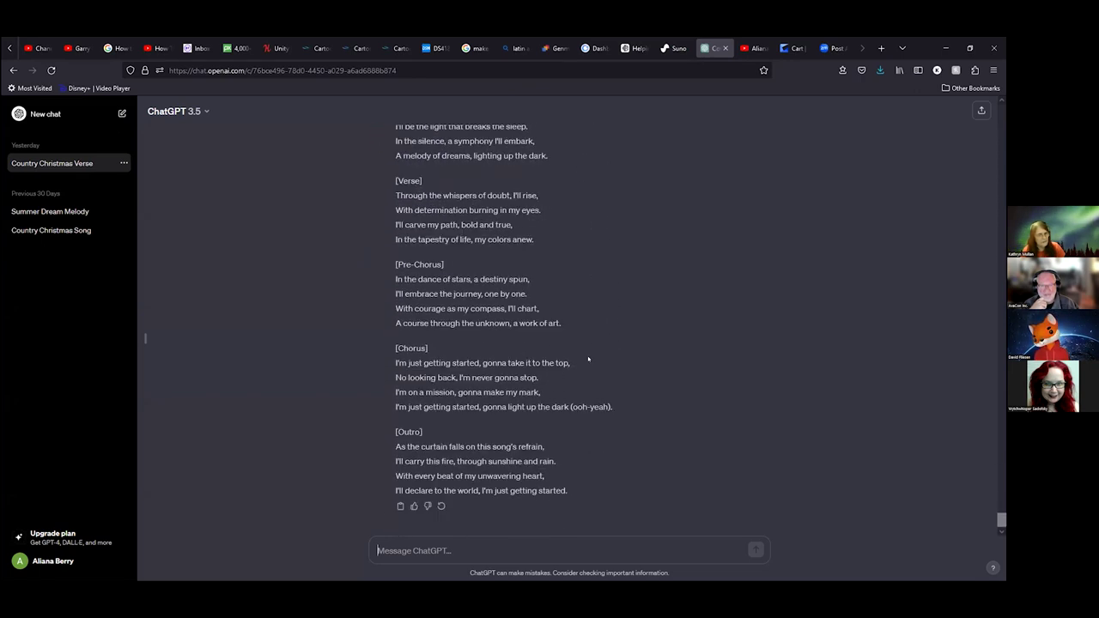
scroll(588, 359, up, 3)
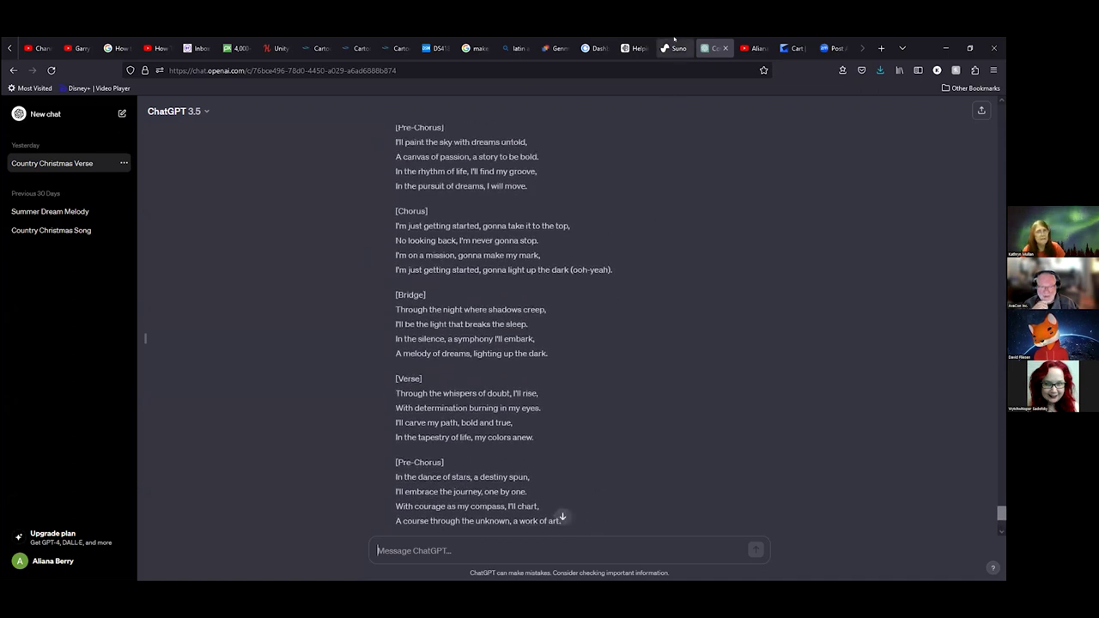
scroll(616, 181, up, 3)
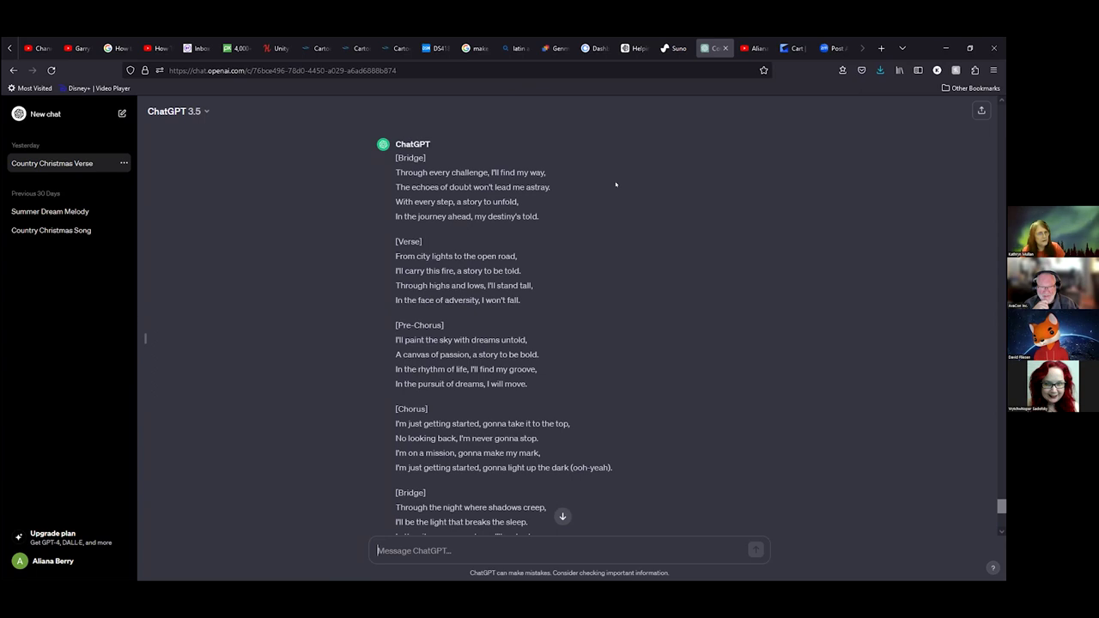
scroll(616, 184, down, 1)
scroll(615, 184, down, 3)
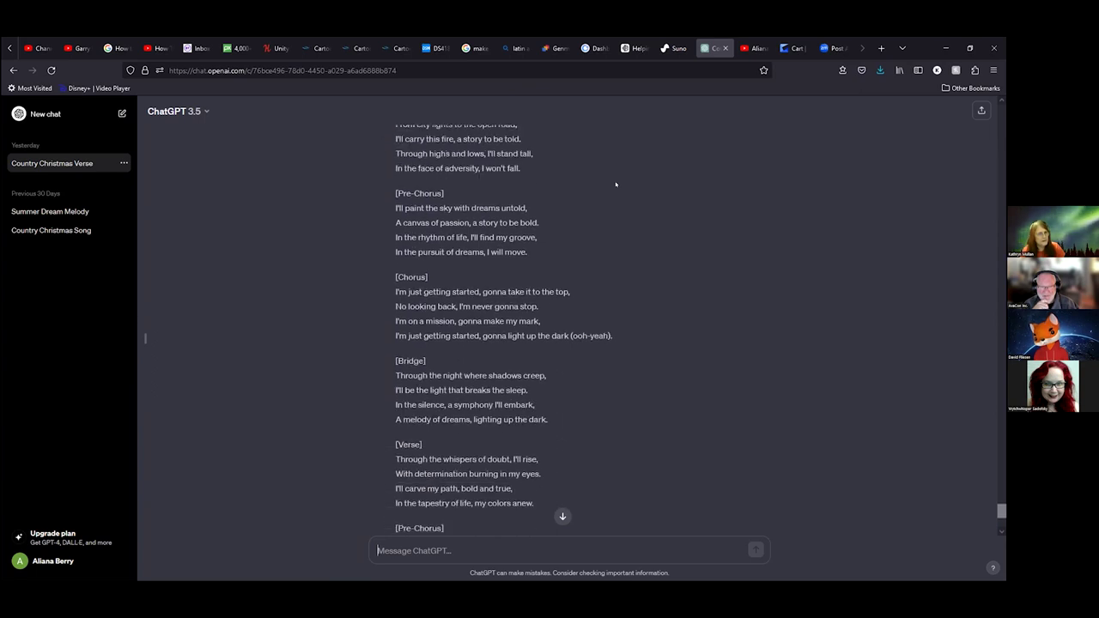
scroll(616, 184, up, 3)
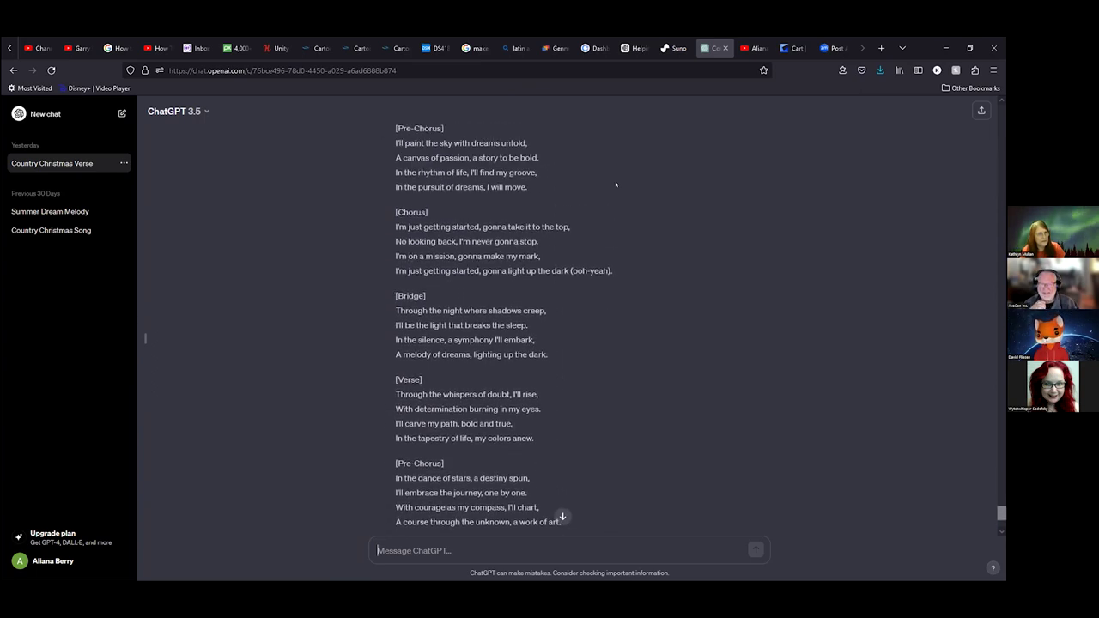
scroll(616, 184, up, 1)
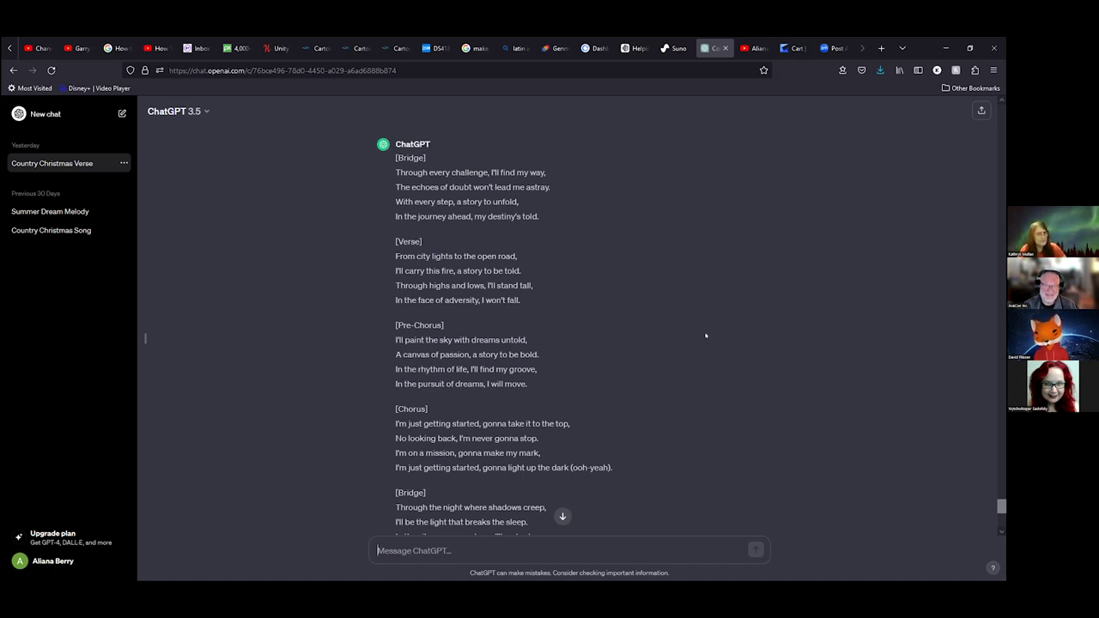
scroll(706, 336, down, 6)
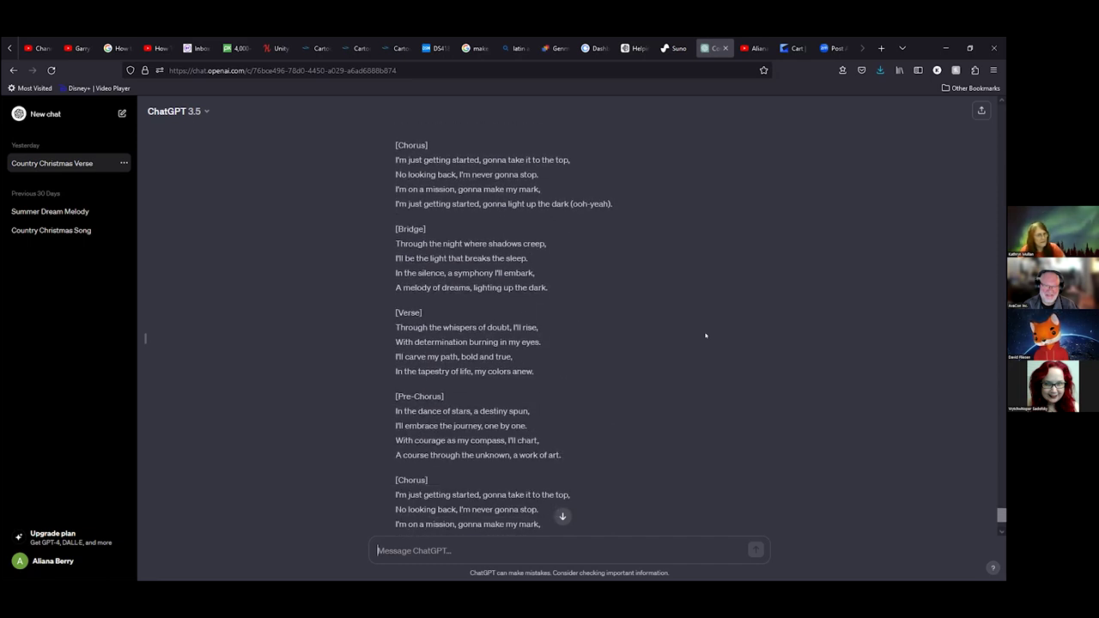
scroll(705, 335, down, 3)
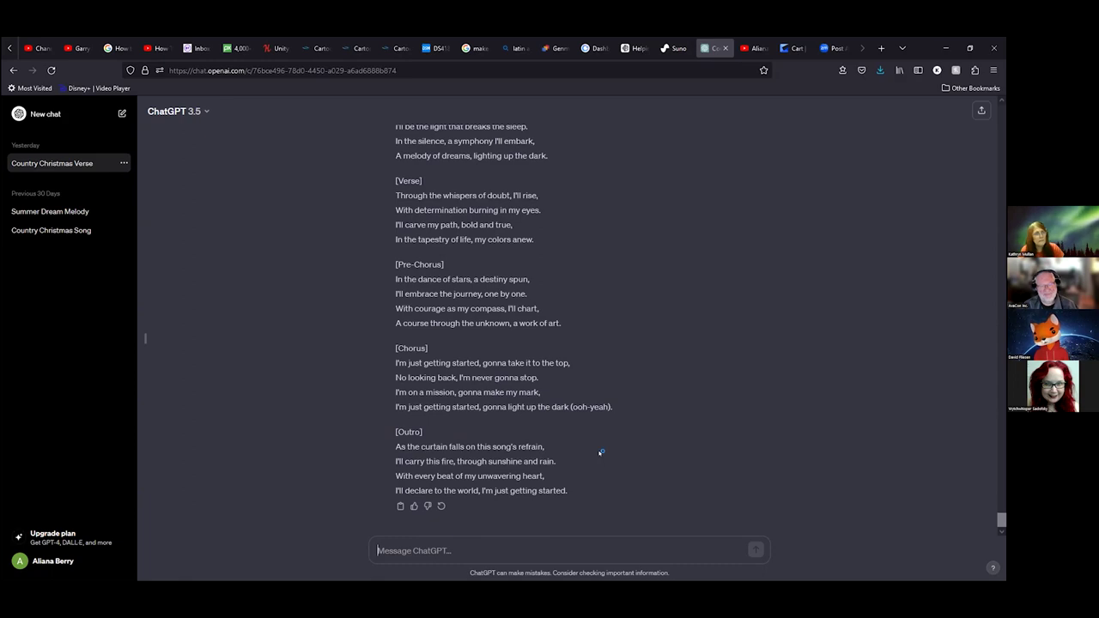
scroll(599, 455, up, 3)
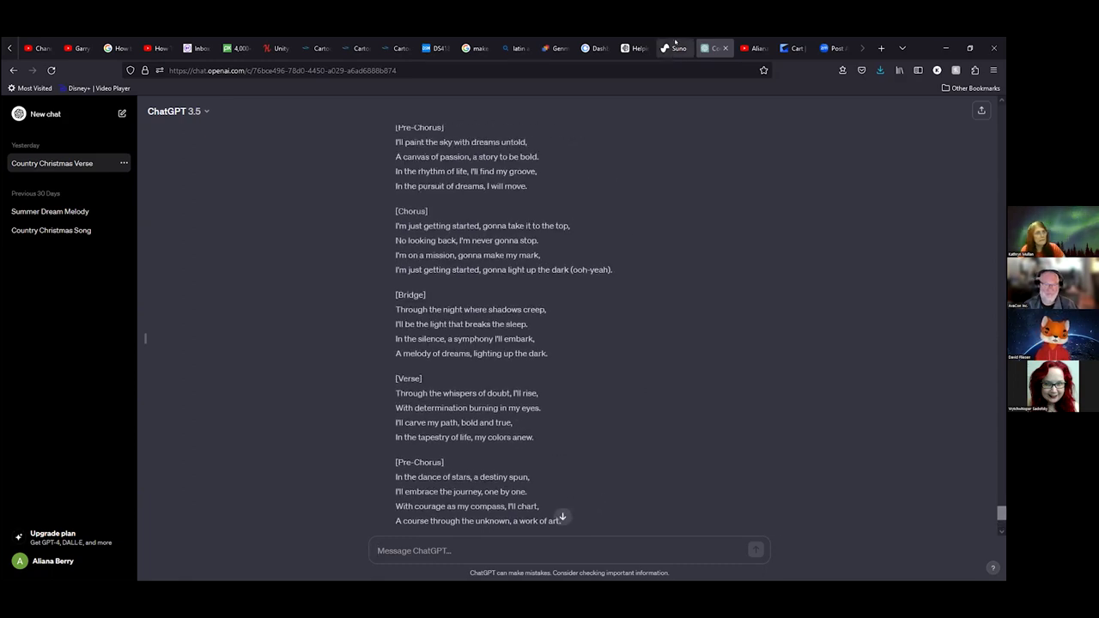
Step: Switch to Suno, delete all of the existing lyrics and clear the Continue From clip
click(676, 43)
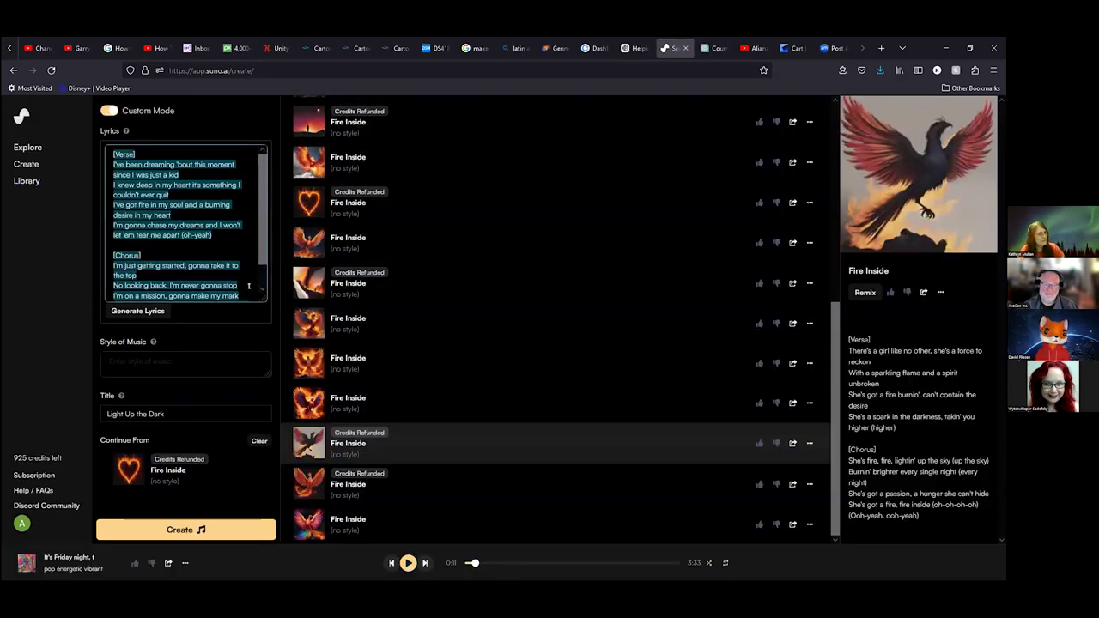
click(248, 286)
key(BackSpace)
key(BackSpace)
key(BackSpace)
key(BackSpace)
key(BackSpace)
key(BackSpace)
key(BackSpace)
key(BackSpace)
key(BackSpace)
key(BackSpace)
key(BackSpace)
key(BackSpace)
key(BackSpace)
key(BackSpace)
key(BackSpace)
key(BackSpace)
key(BackSpace)
key(BackSpace)
key(BackSpace)
key(BackSpace)
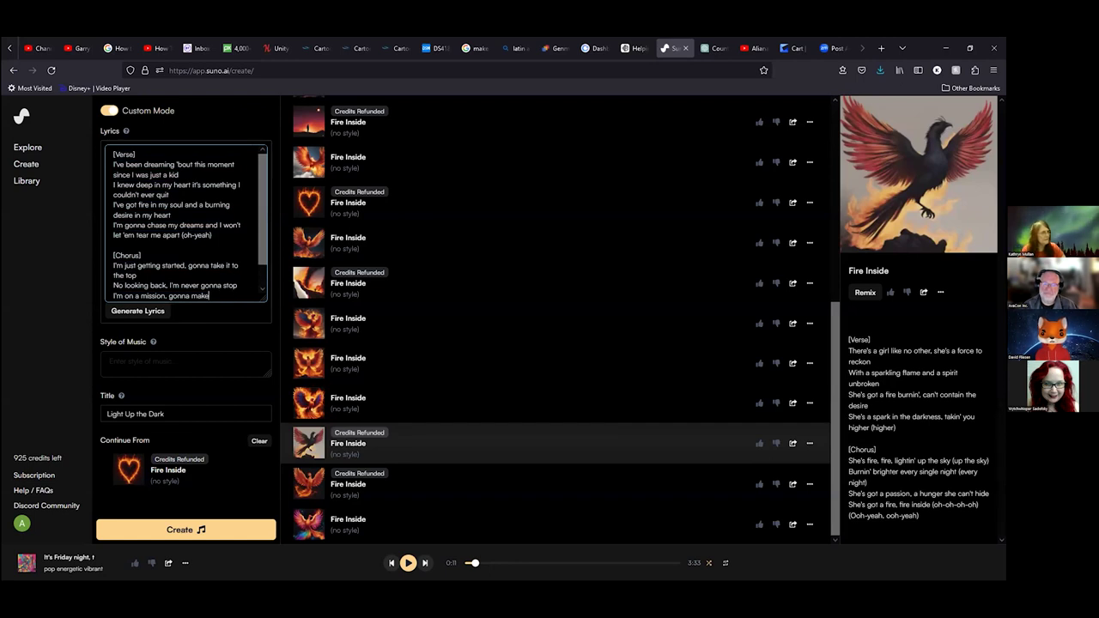
key(BackSpace)
key(BackSpace)
key(BackSpace)
key(BackSpace)
key(BackSpace)
key(BackSpace)
key(BackSpace)
key(BackSpace)
key(BackSpace)
key(BackSpace)
key(BackSpace)
key(BackSpace)
key(BackSpace)
key(BackSpace)
key(BackSpace)
key(BackSpace)
key(BackSpace)
key(BackSpace)
key(BackSpace)
key(BackSpace)
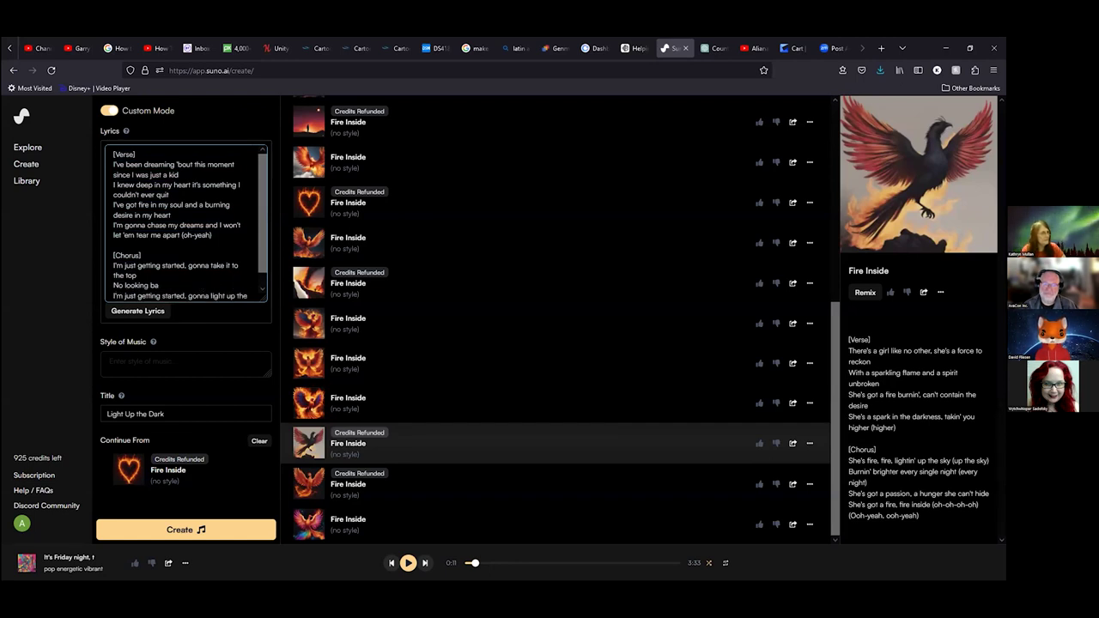
key(ctrl+a)
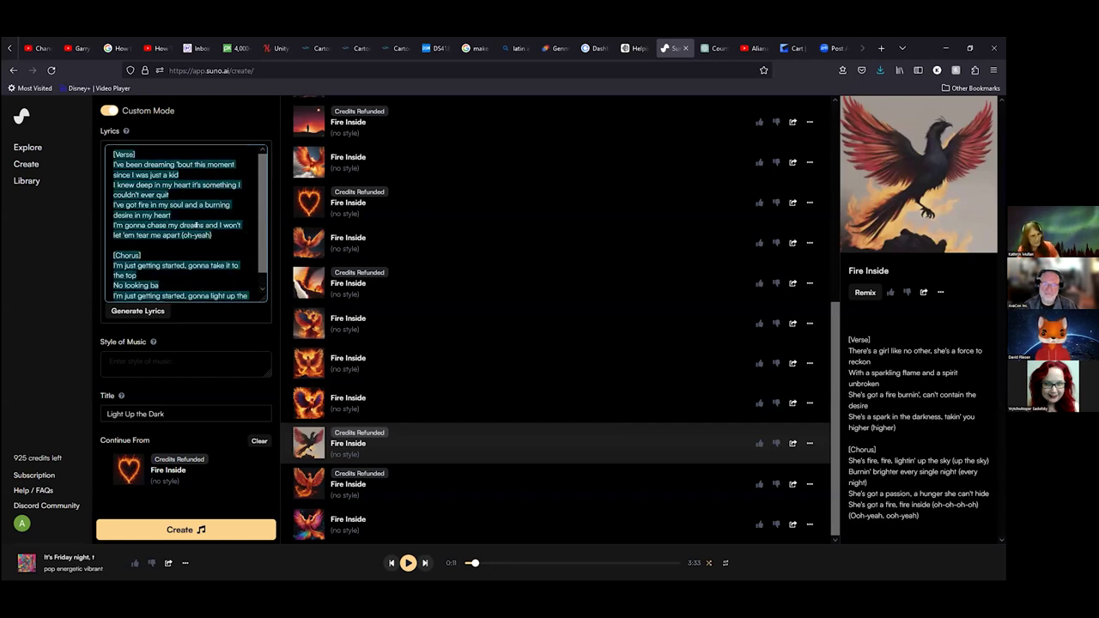
key(BackSpace)
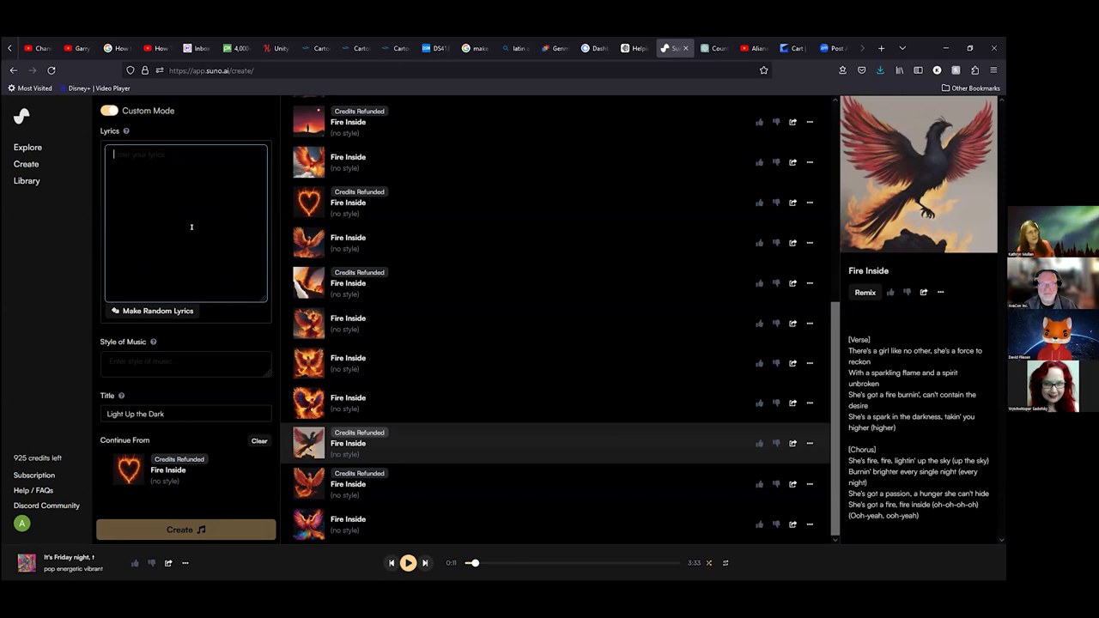
click(257, 440)
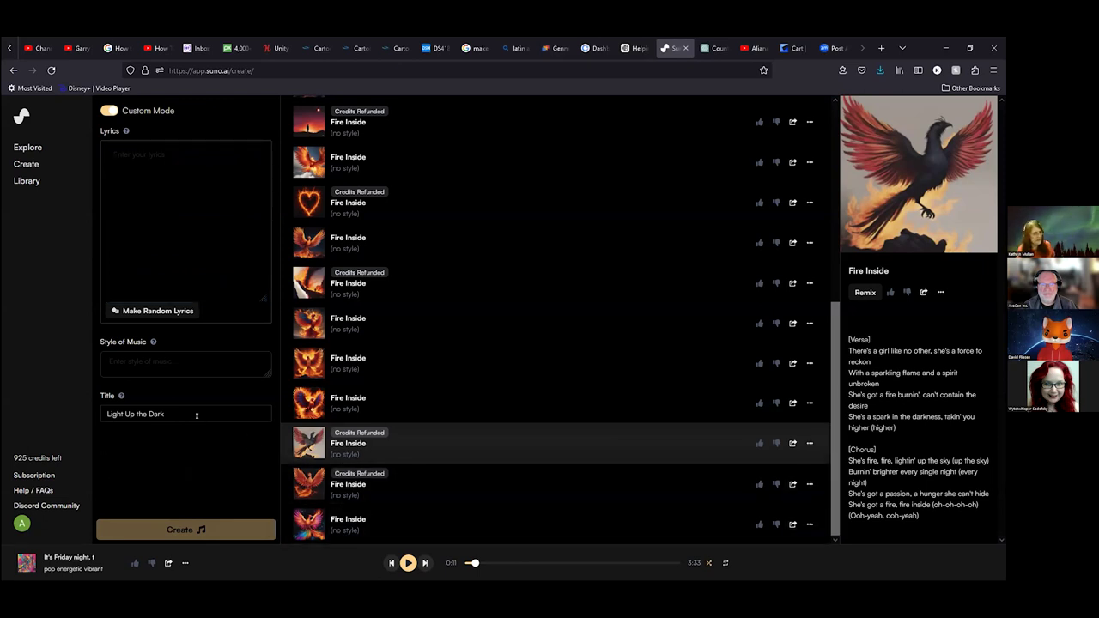
Step: Set the style of music to "Pop upbeat" and place the cursor in the empty lyrics field
click(155, 365)
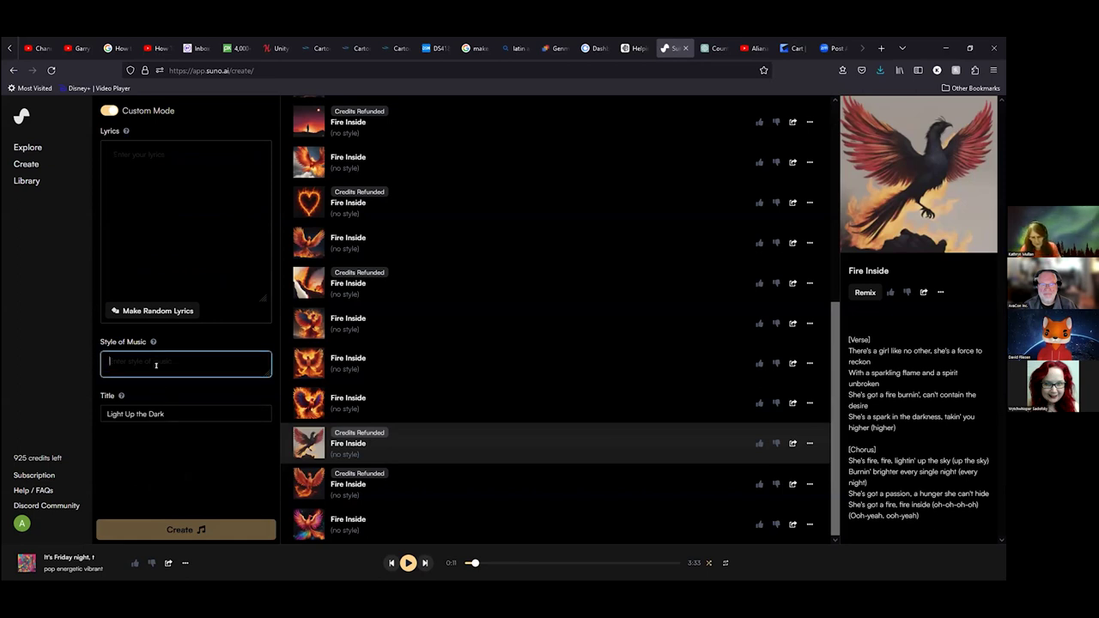
text(Pop)
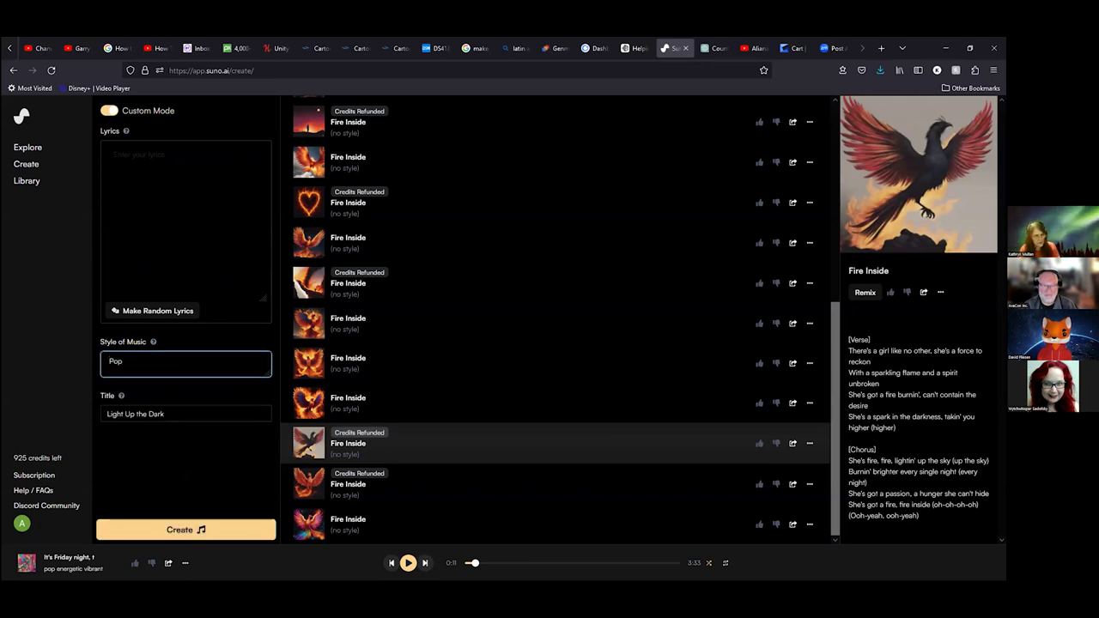
text( upbeat)
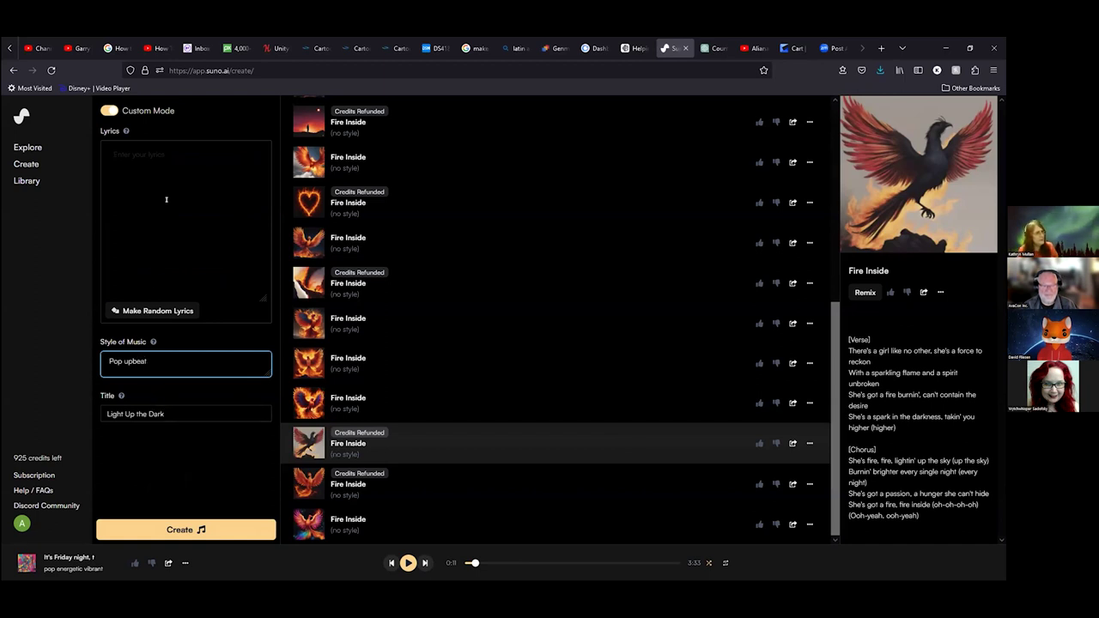
click(173, 159)
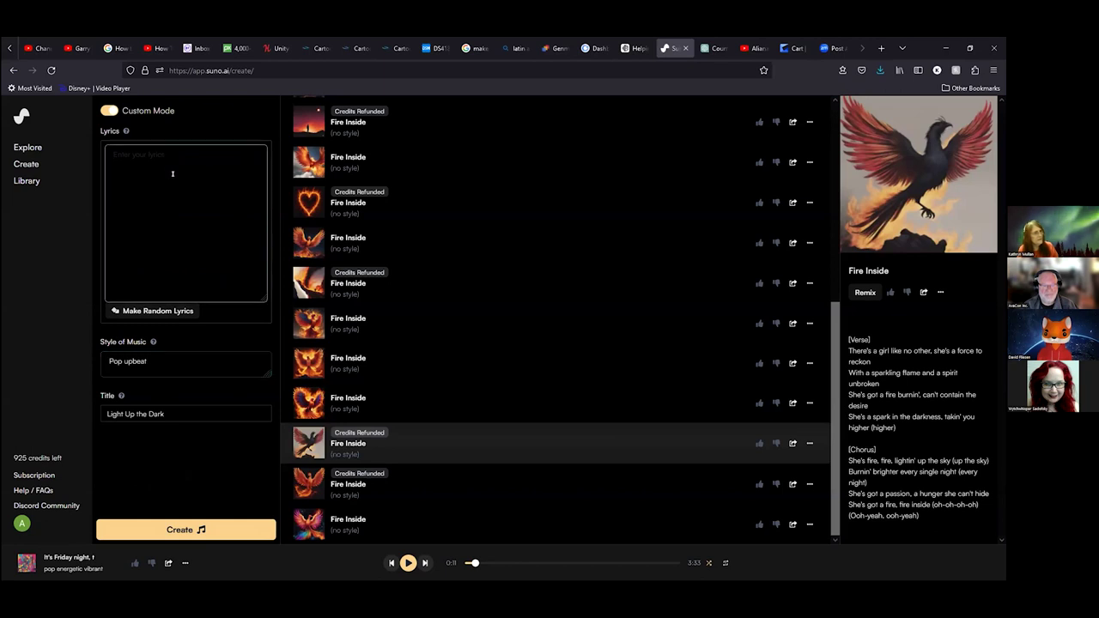
click(163, 352)
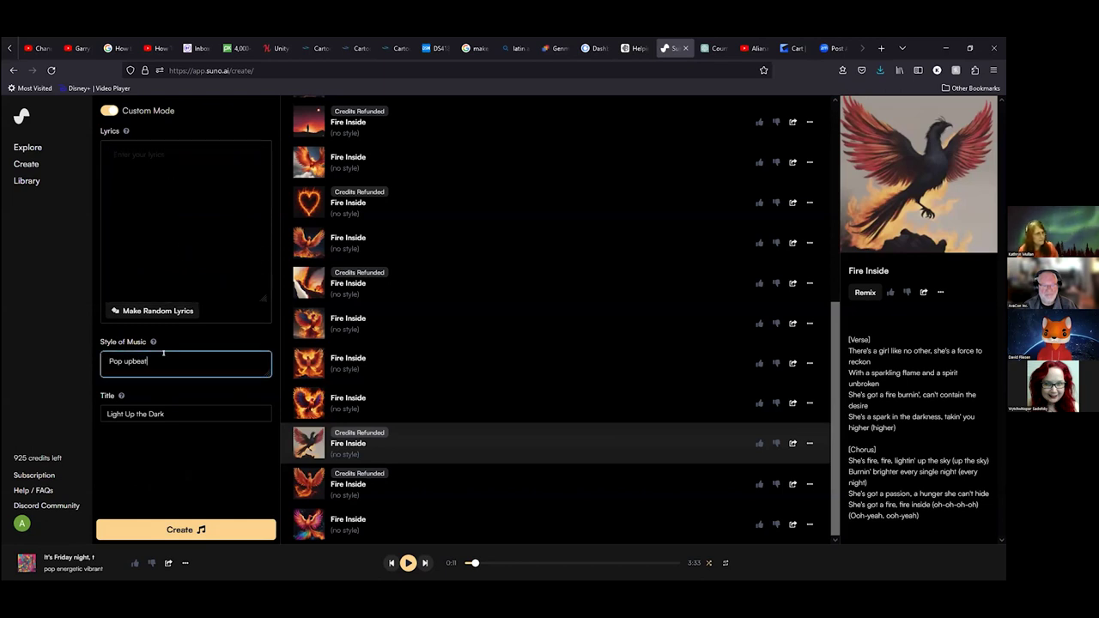
click(169, 186)
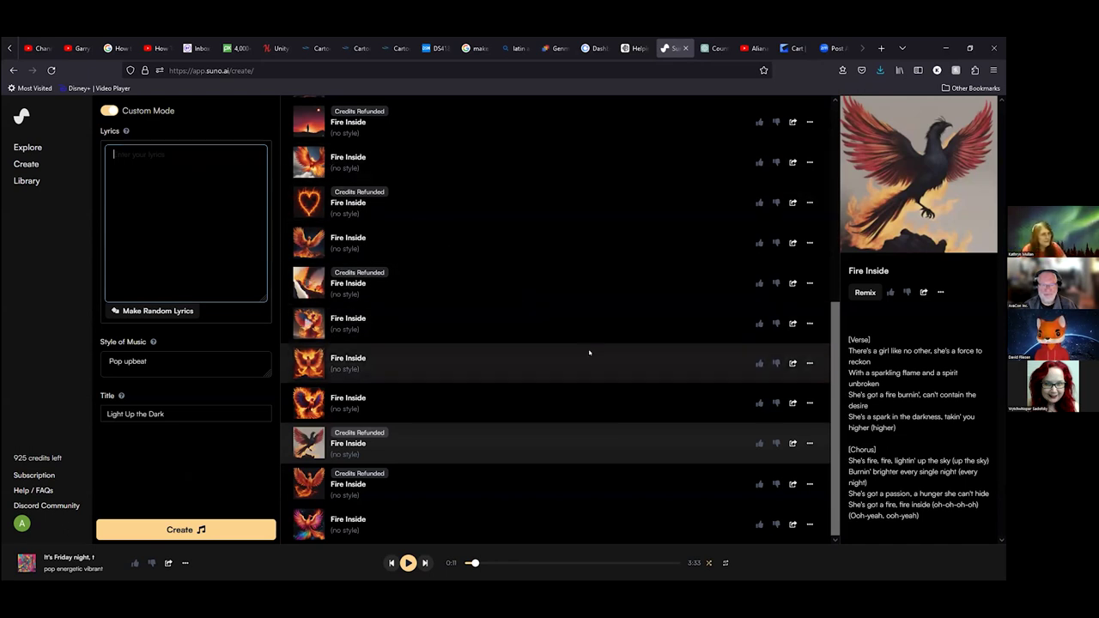
Step: Look back through the created Fire Inside clips, then open the Library and examine the songs on page 8
scroll(589, 352, up, 10)
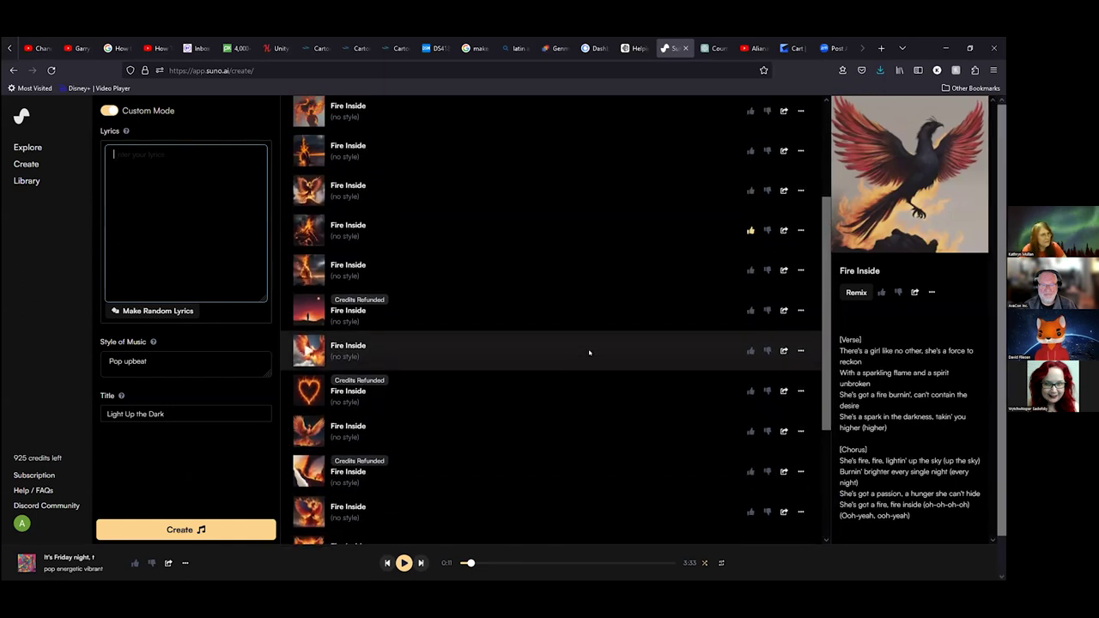
scroll(589, 352, up, 5)
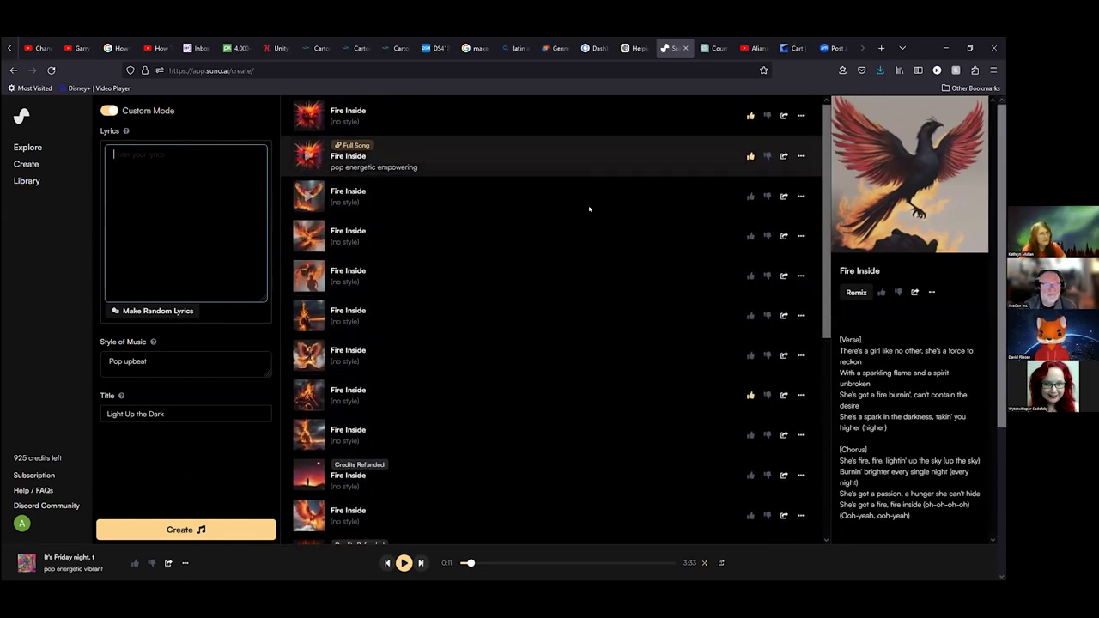
click(34, 182)
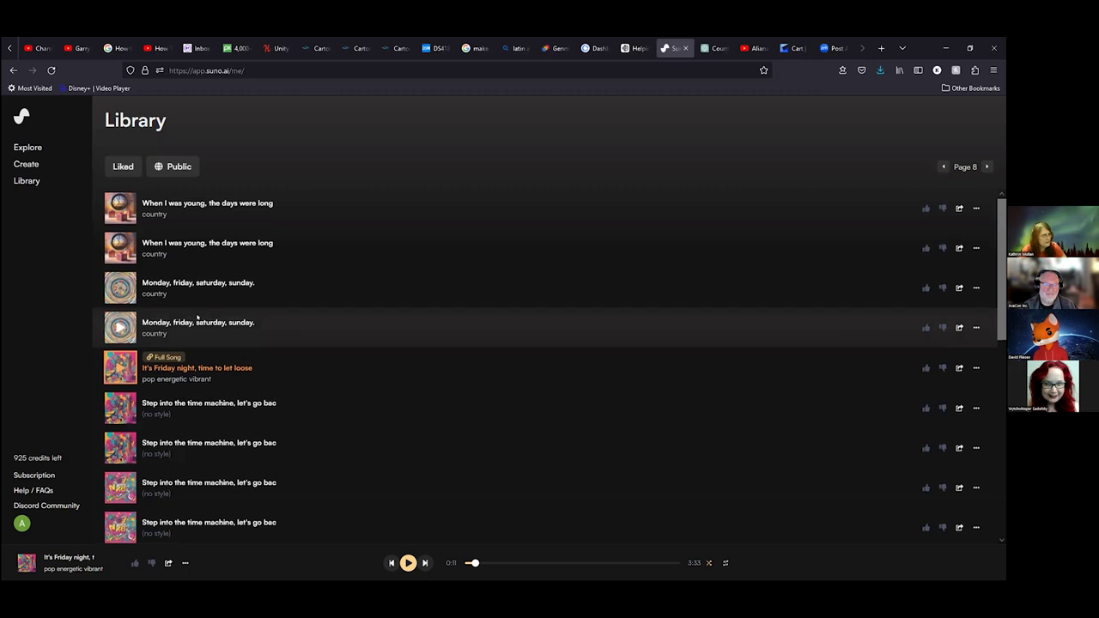
scroll(196, 318, down, 15)
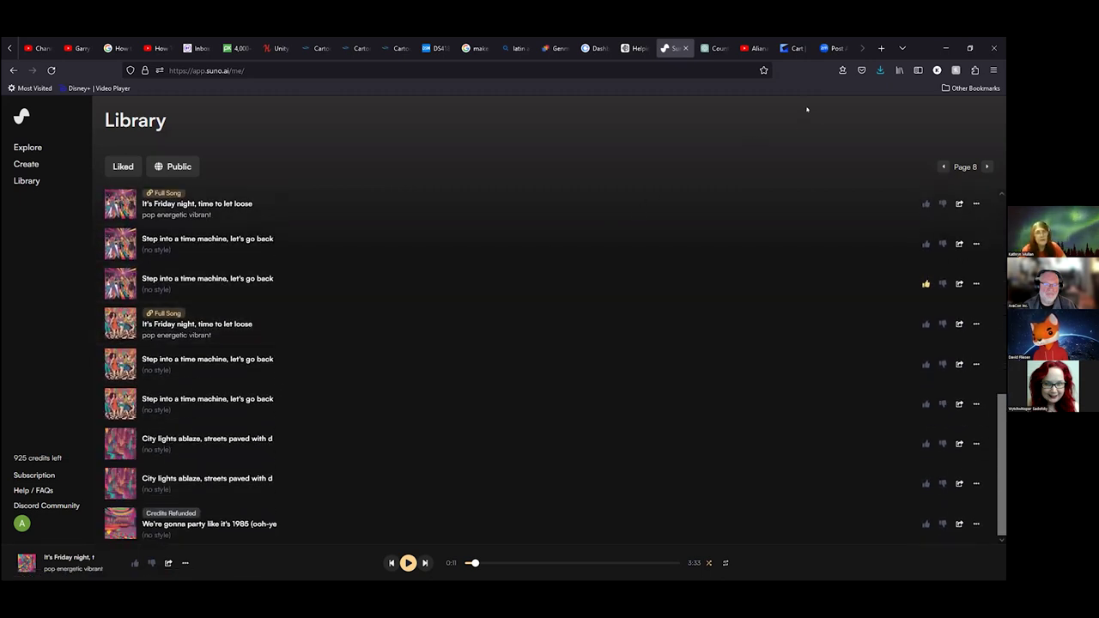
scroll(746, 196, up, 15)
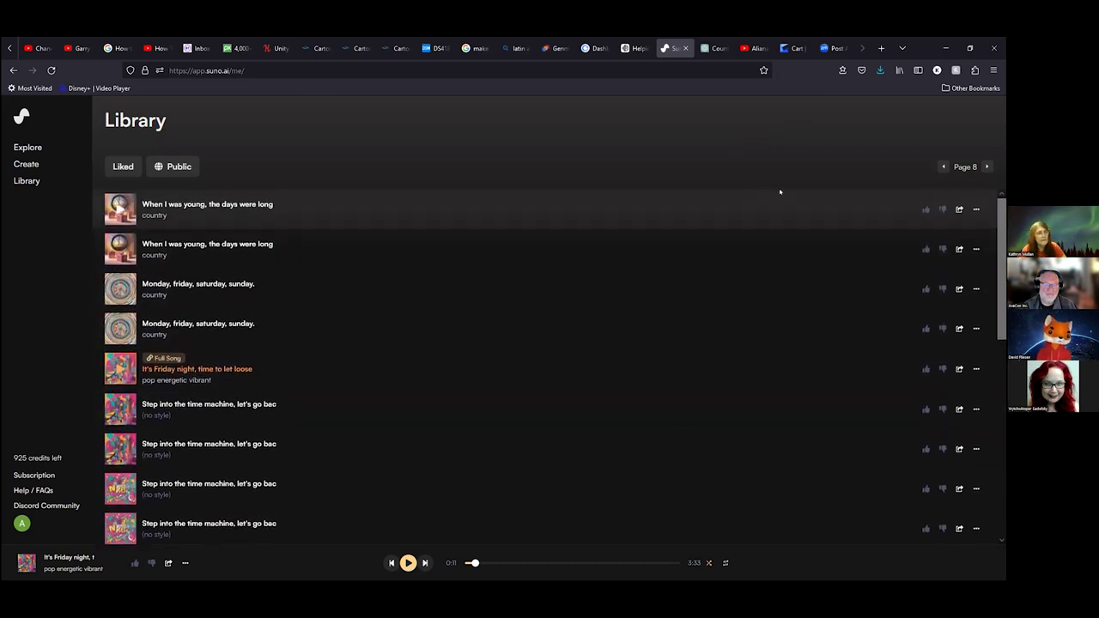
Step: Go to page 7 of the Library and play the lowest Full Song version of "When I was young, the days were long"
click(943, 166)
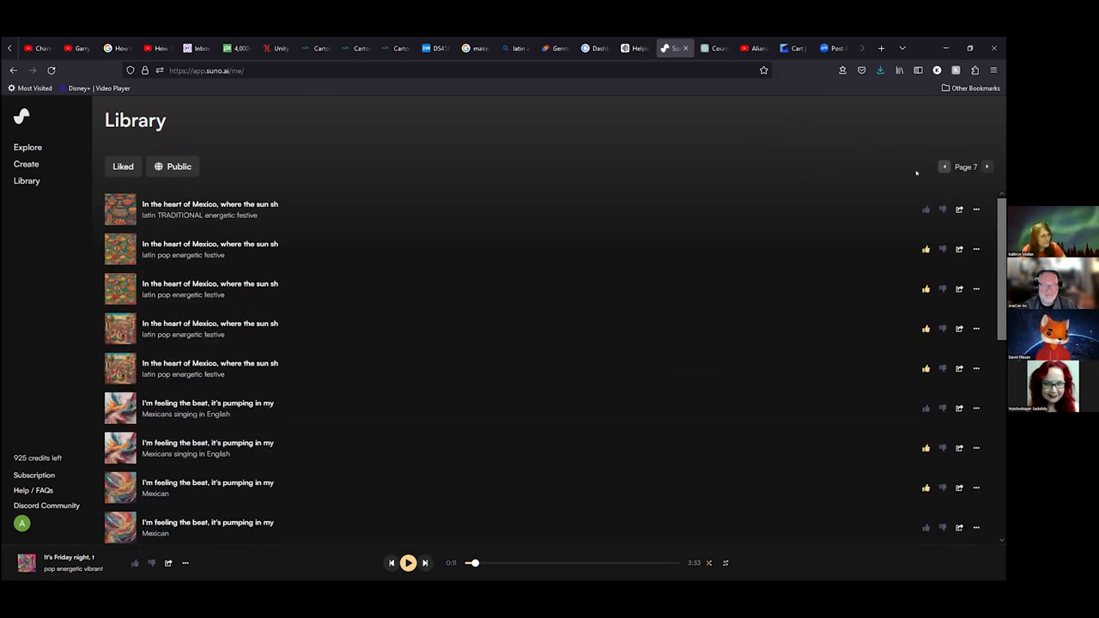
scroll(565, 282, down, 2)
scroll(565, 281, down, 6)
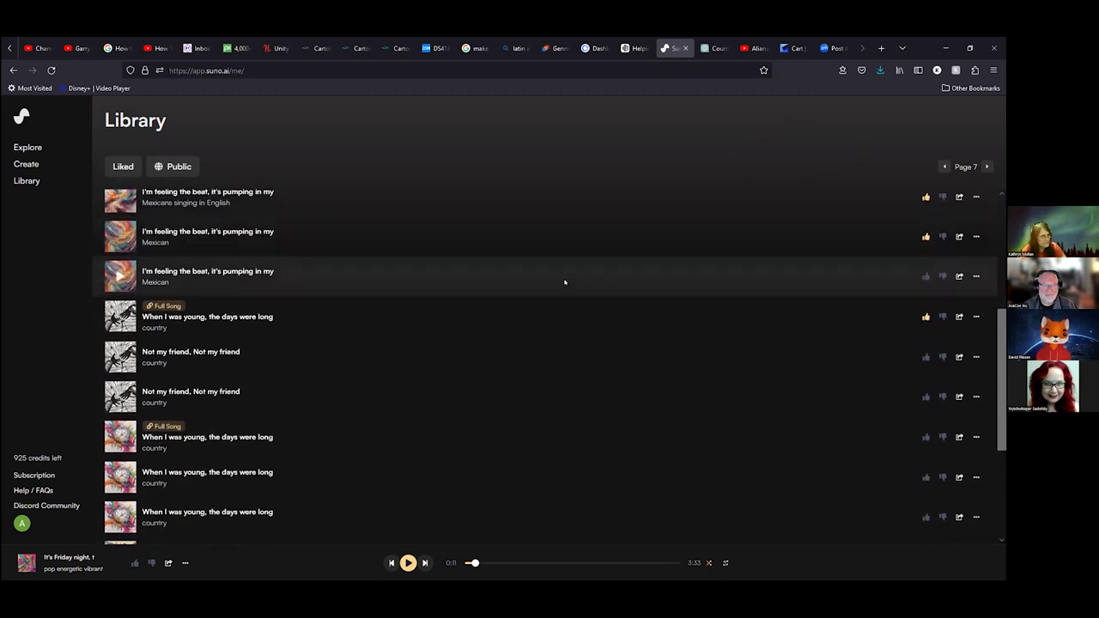
scroll(565, 282, down, 1)
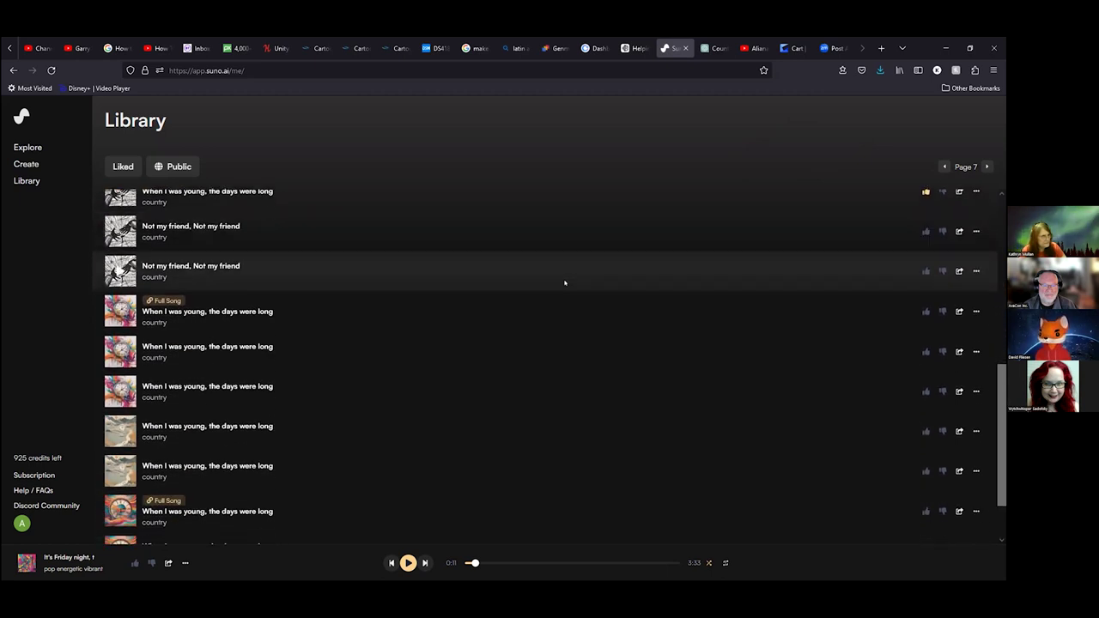
scroll(565, 282, down, 2)
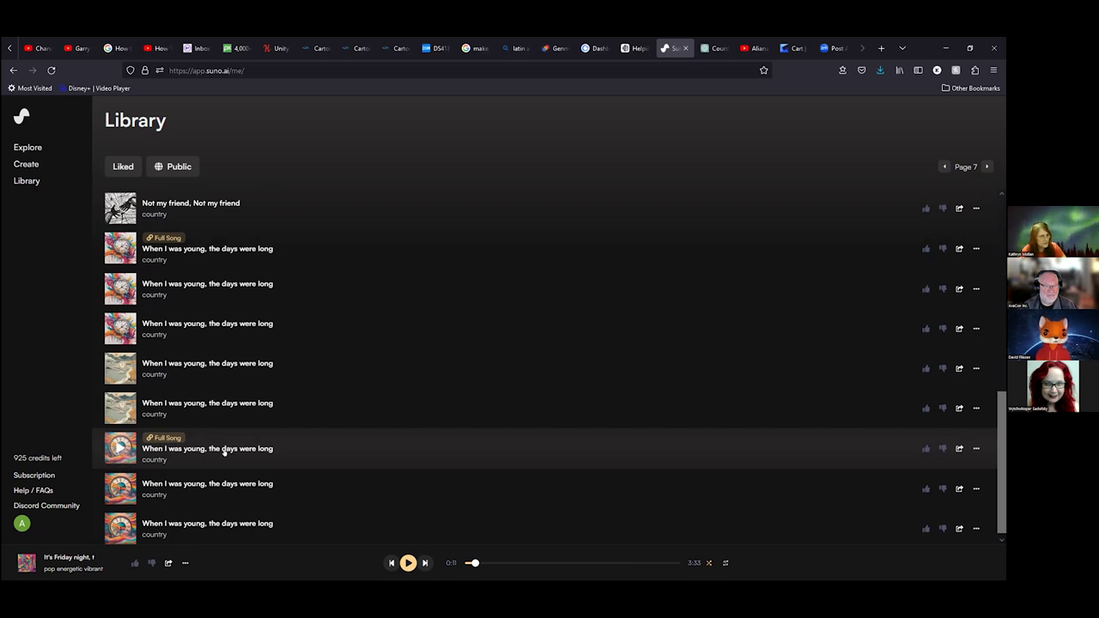
scroll(304, 434, down, 1)
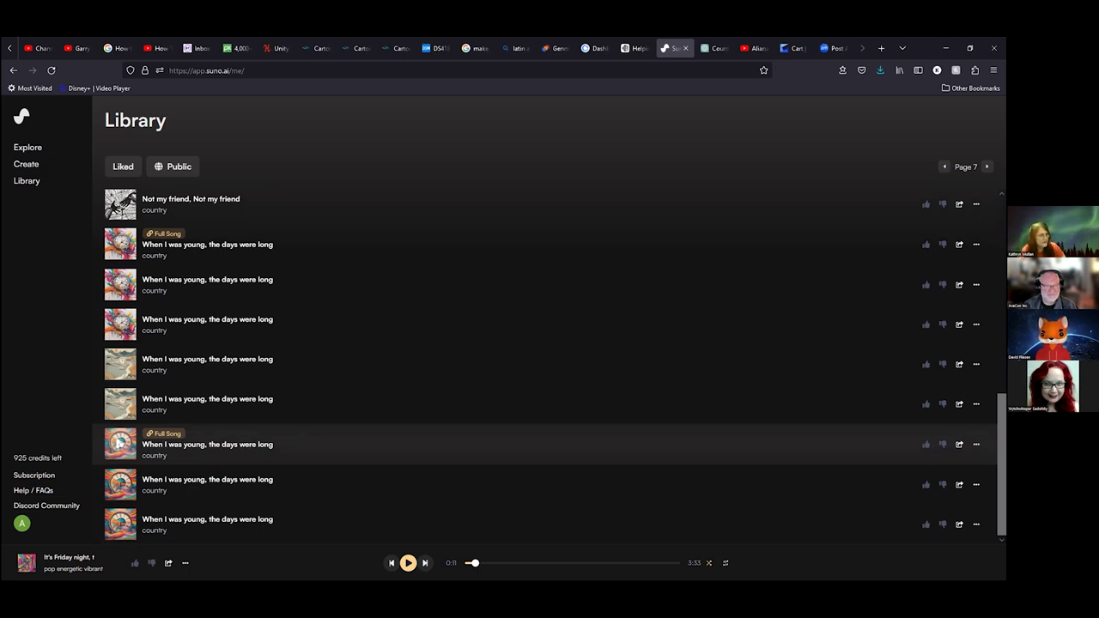
click(121, 443)
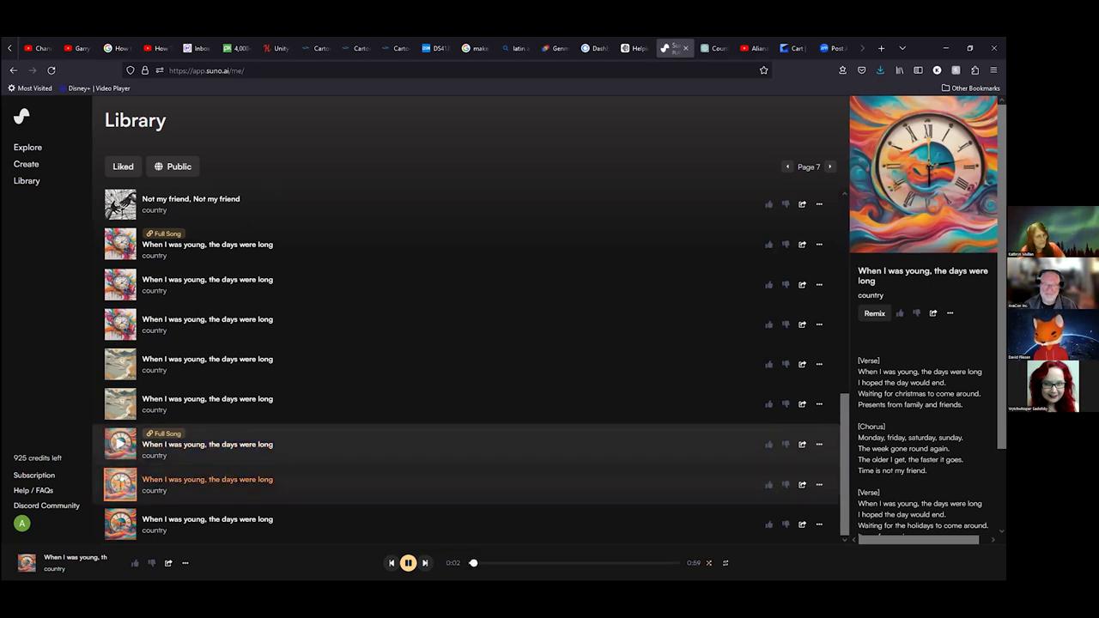
click(194, 466)
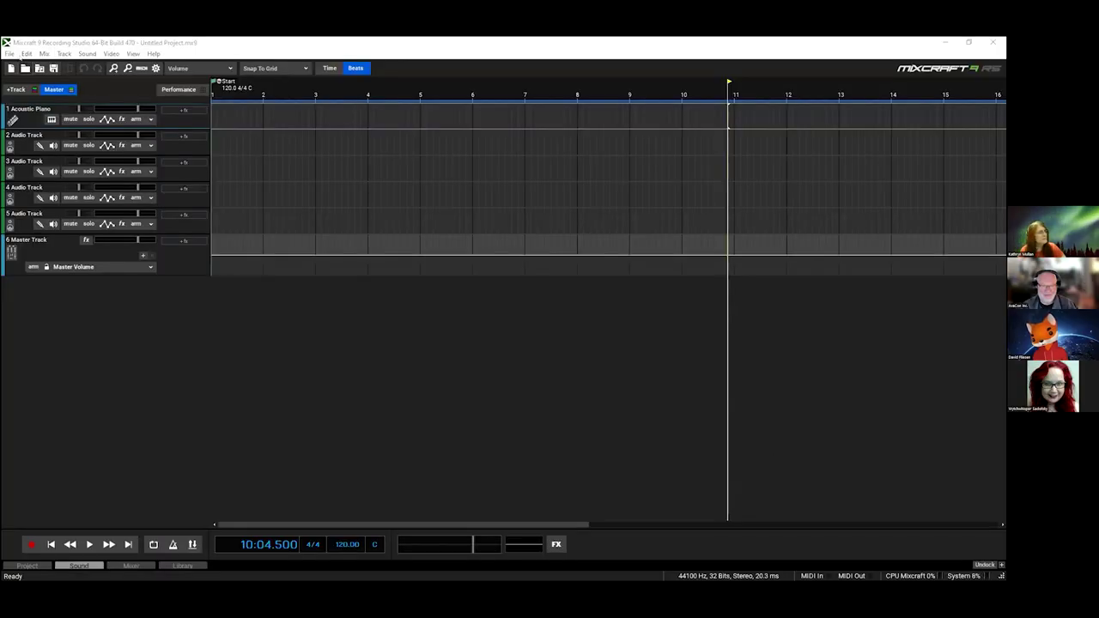
Step: In Mixcraft 9 Recording Studio, start loading an existing project and browse to the Mixcraft Projects folder under Documents
click(10, 54)
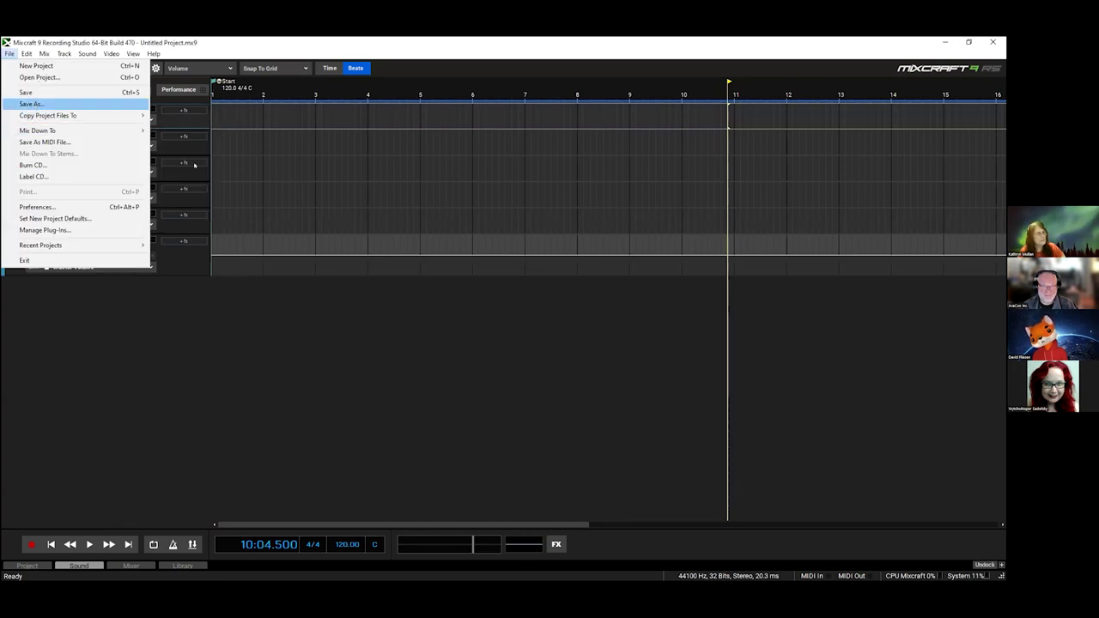
click(39, 77)
click(474, 260)
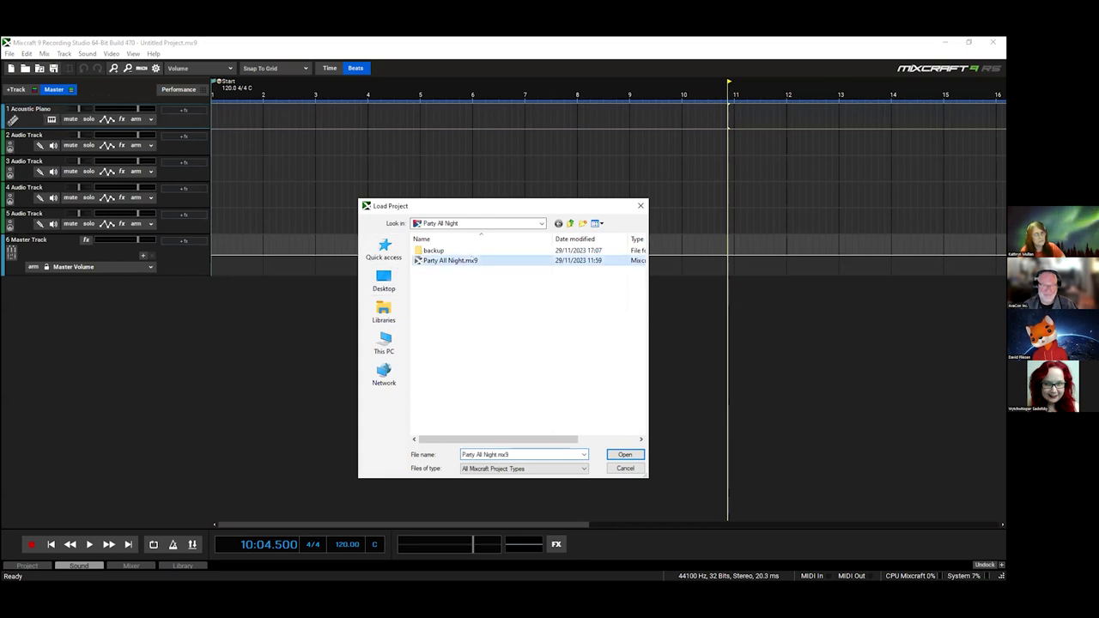
click(541, 223)
scroll(521, 258, up, 5)
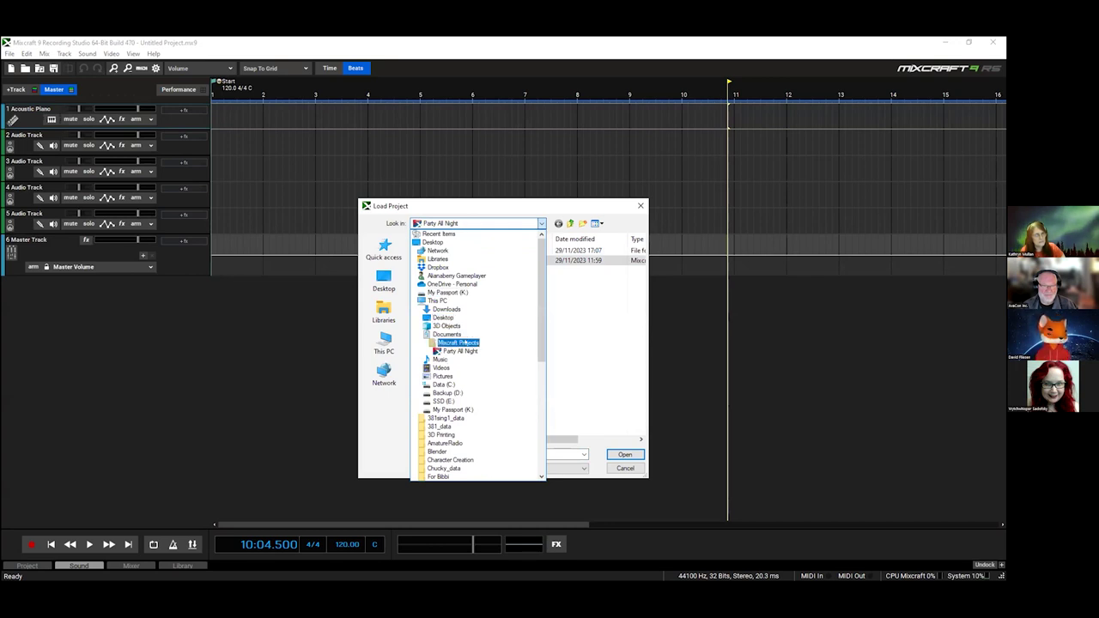
click(465, 343)
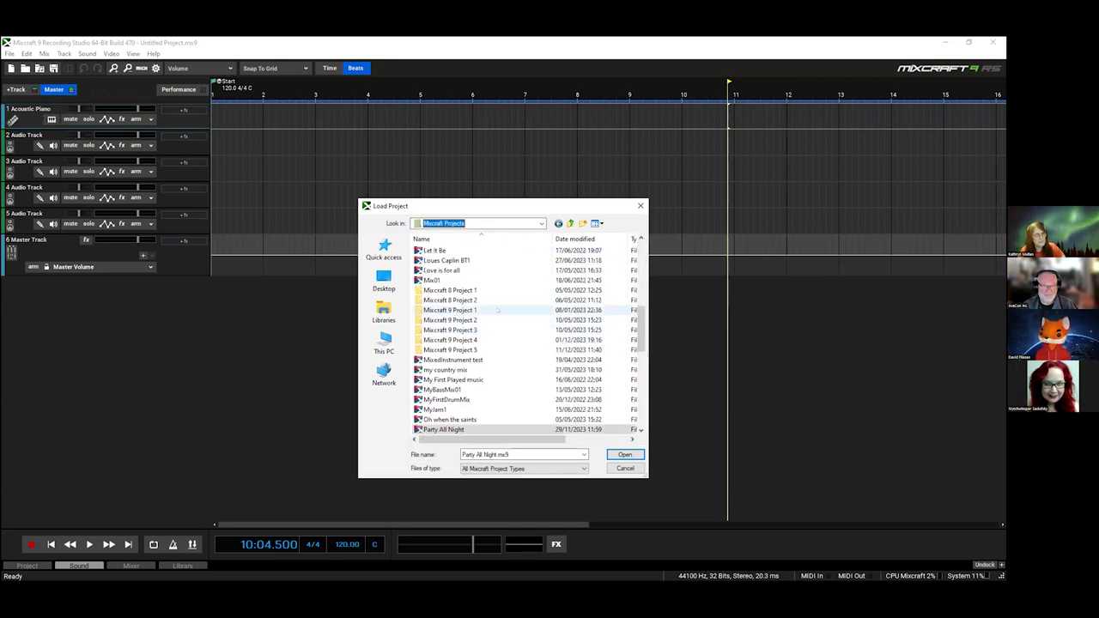
Step: Look through the list of projects in the Mixcraft Projects folder for the song to load
scroll(497, 310, down, 1)
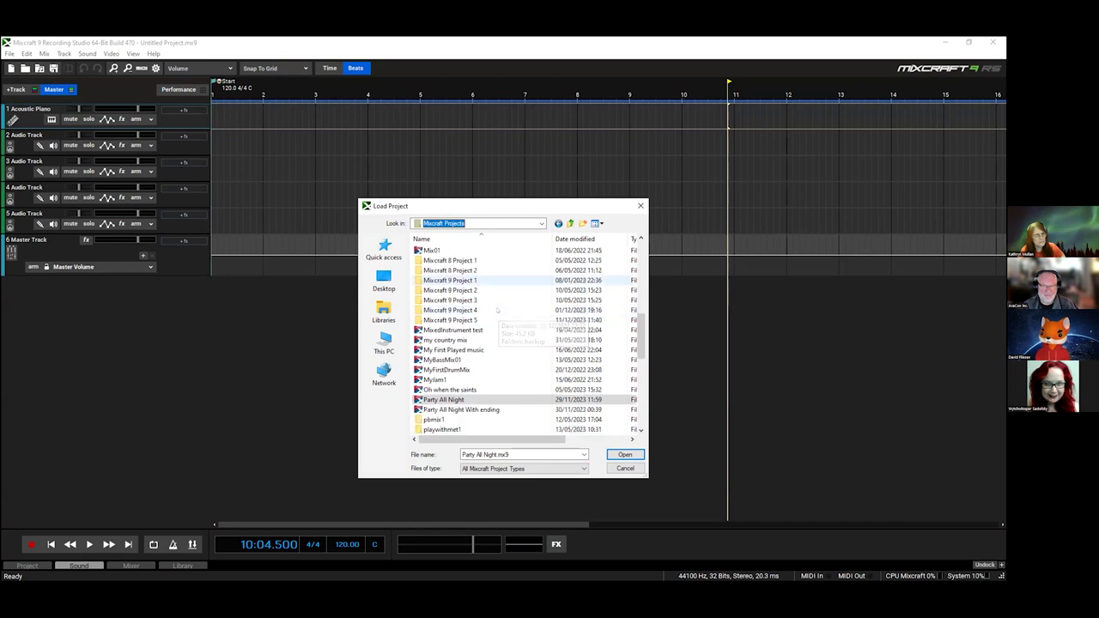
scroll(497, 310, down, 1)
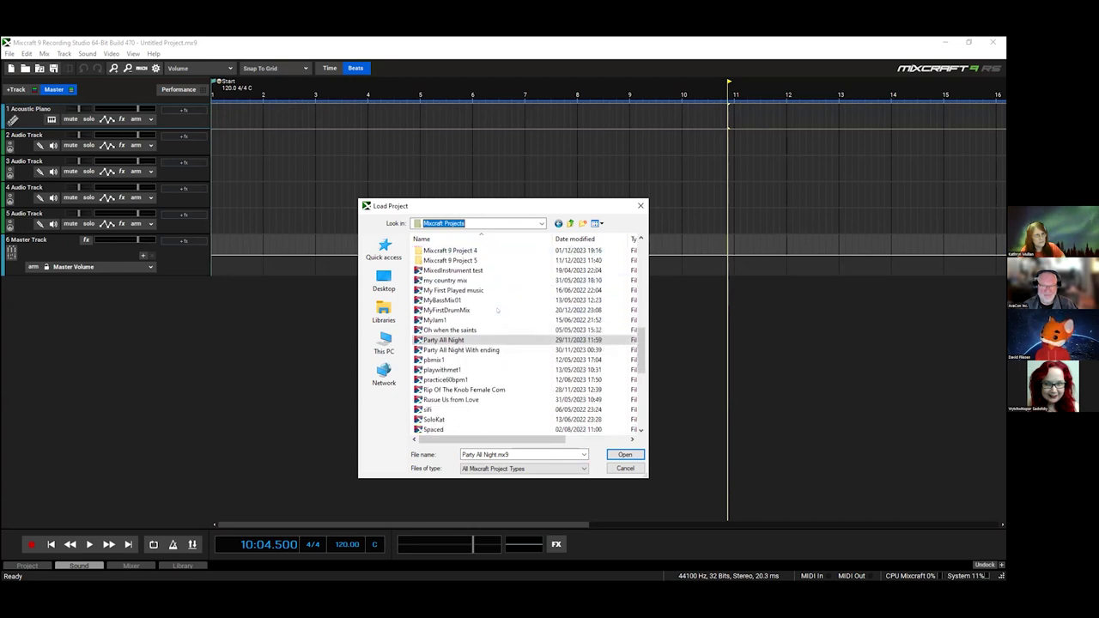
scroll(498, 305, down, 2)
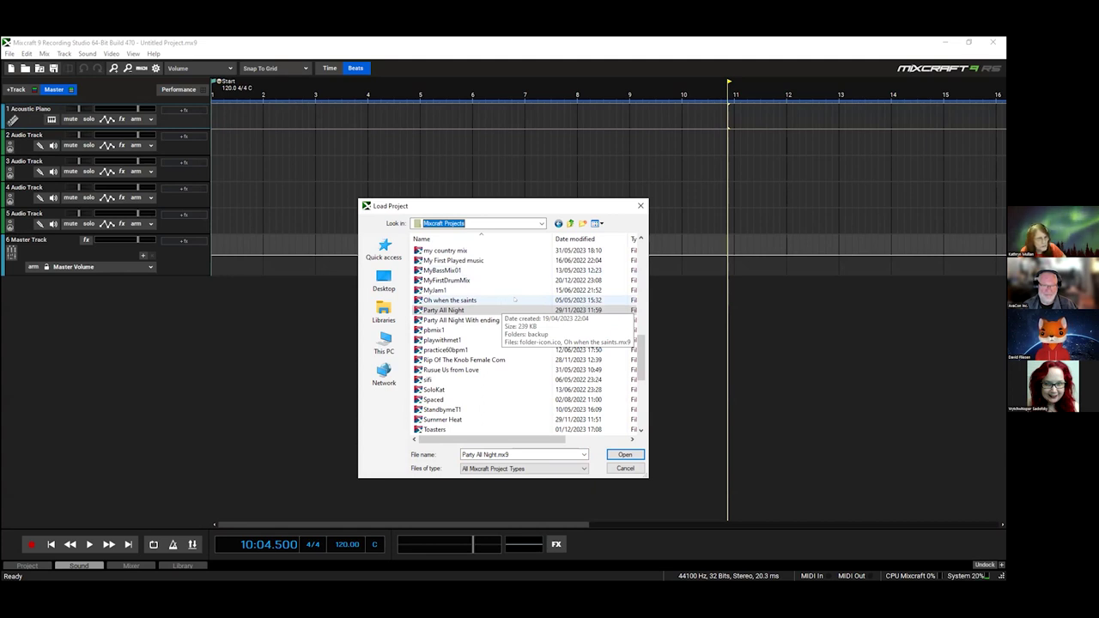
scroll(516, 299, down, 1)
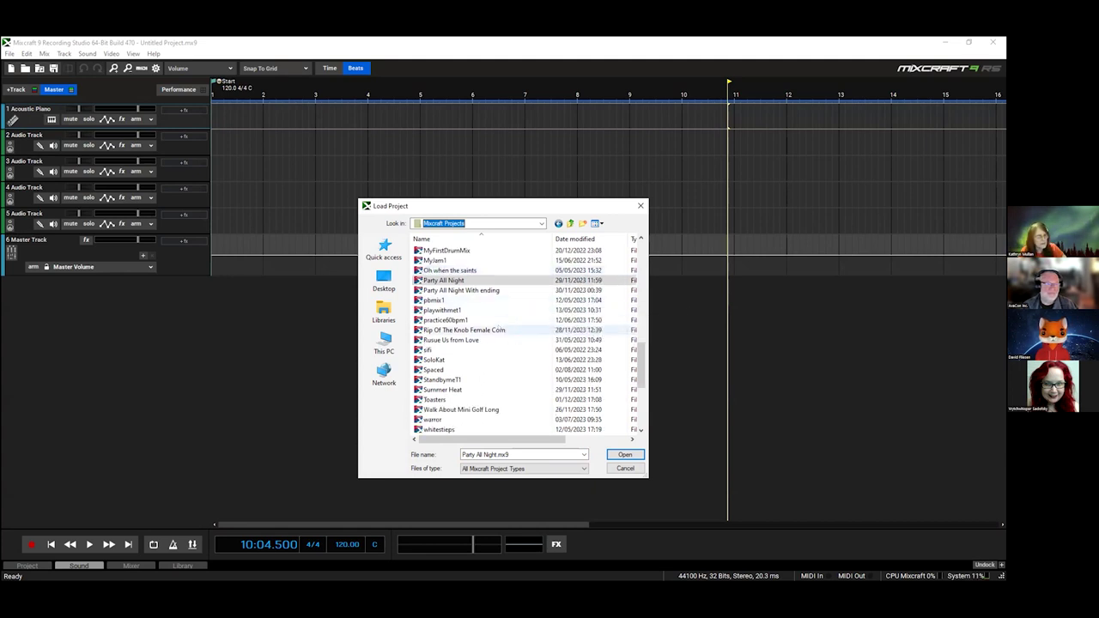
scroll(497, 342, down, 2)
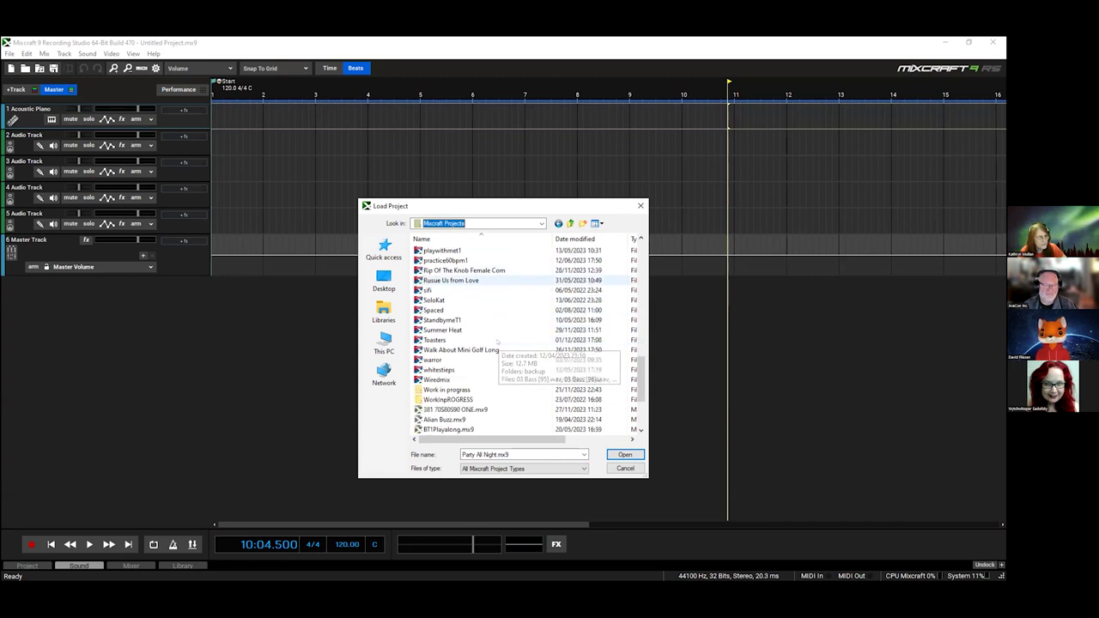
scroll(497, 343, down, 2)
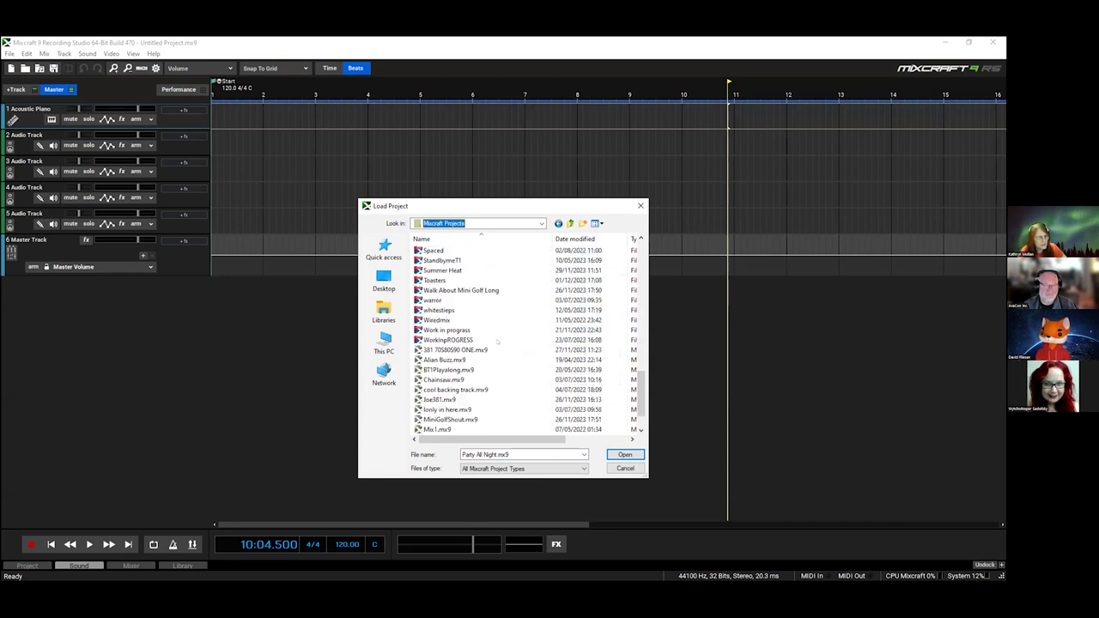
scroll(497, 342, up, 2)
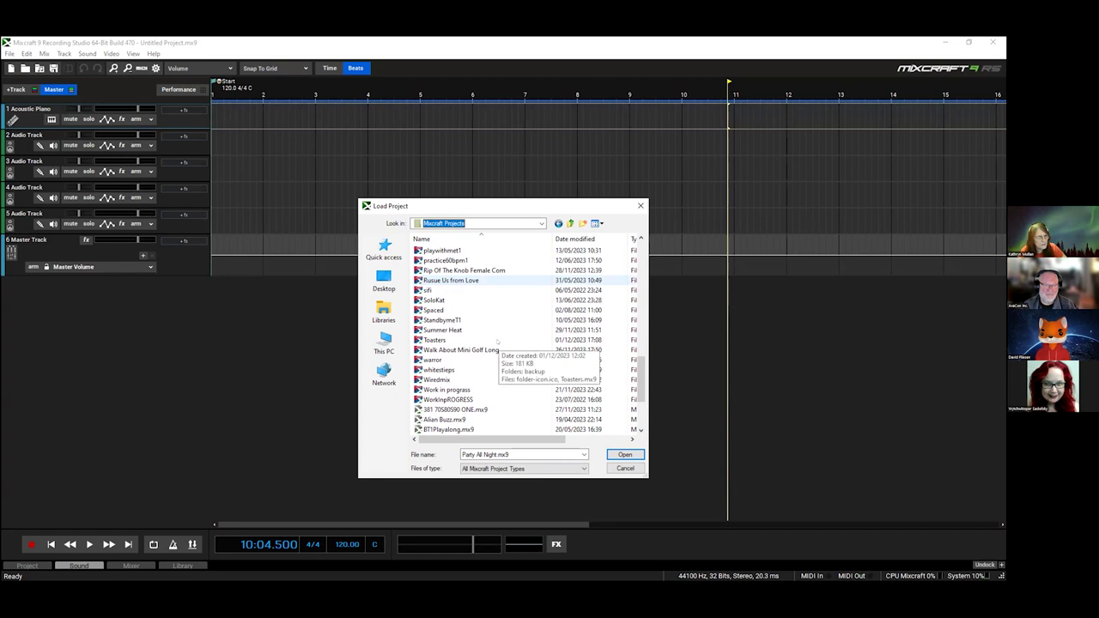
scroll(497, 342, up, 2)
scroll(497, 338, up, 3)
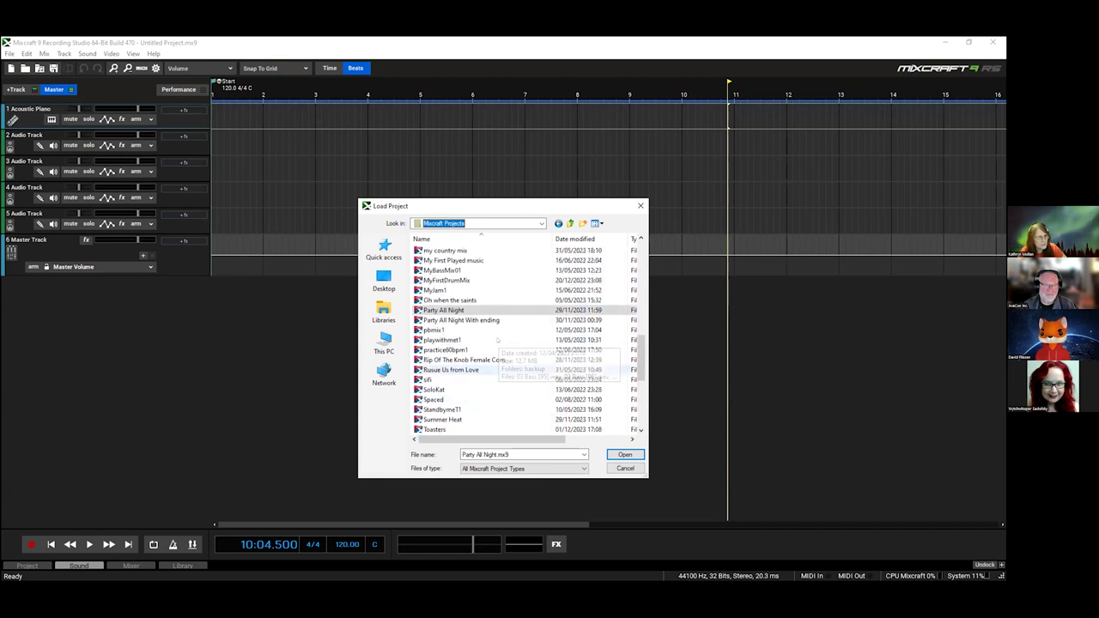
scroll(497, 337, up, 3)
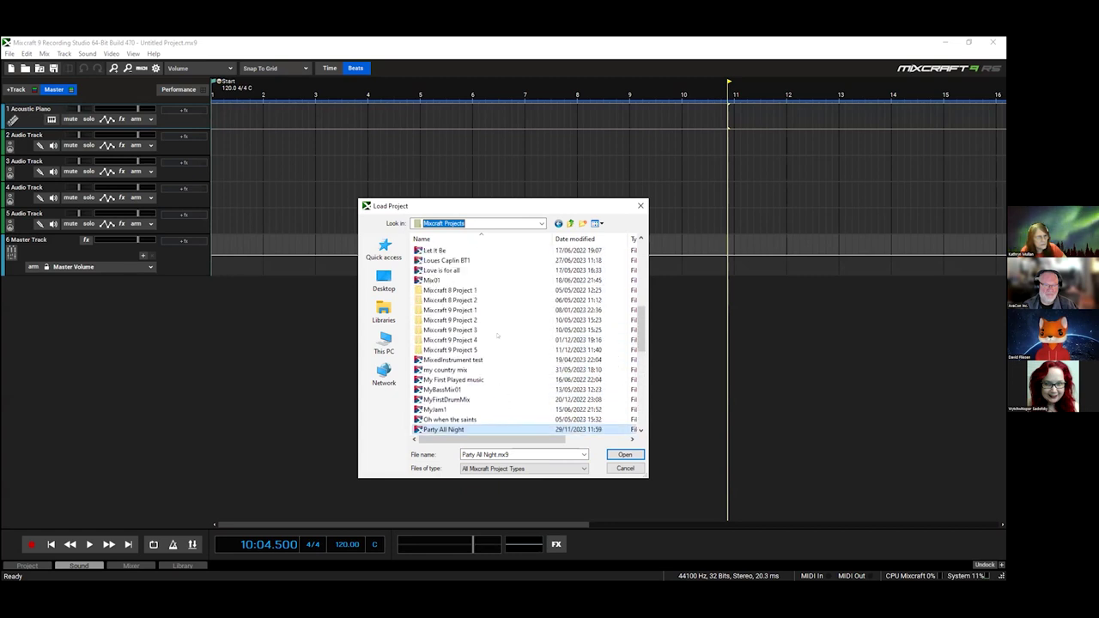
scroll(497, 336, up, 1)
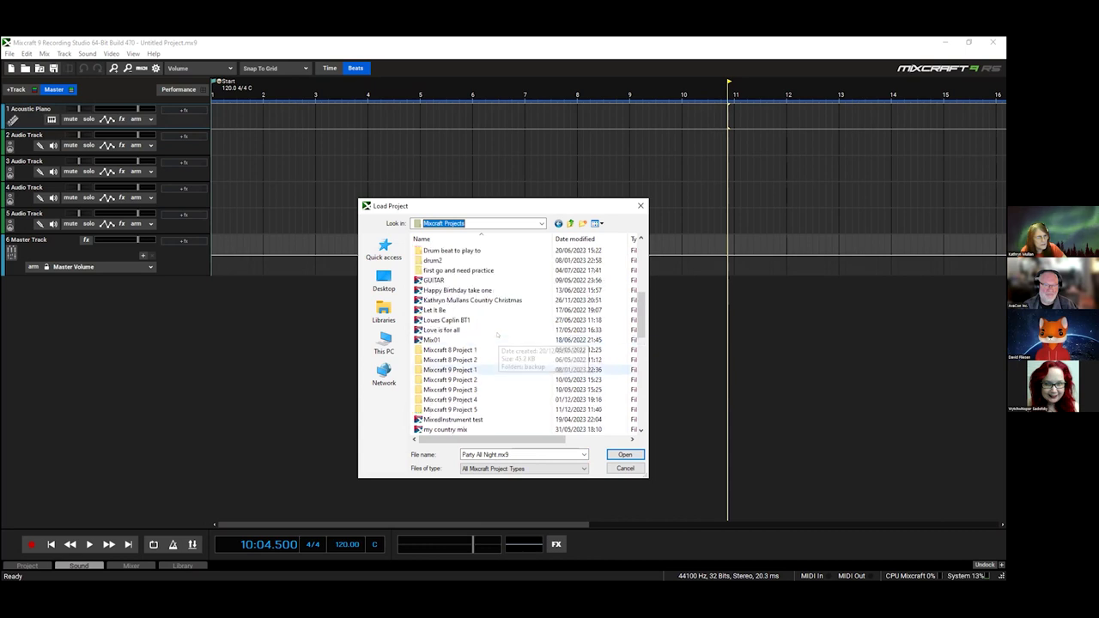
scroll(497, 335, up, 1)
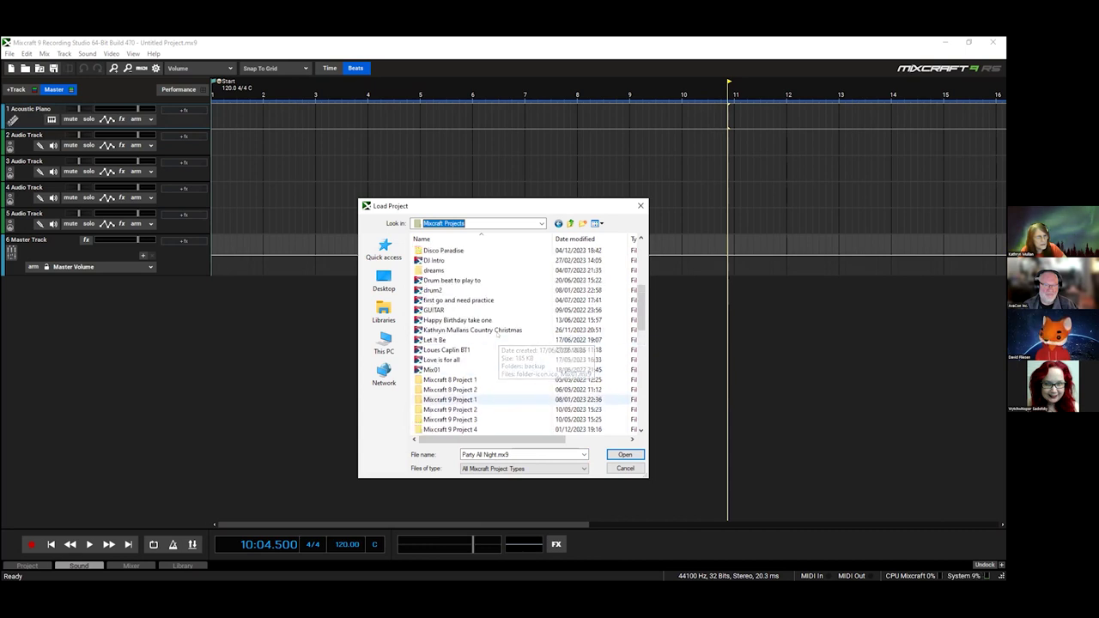
scroll(497, 336, up, 2)
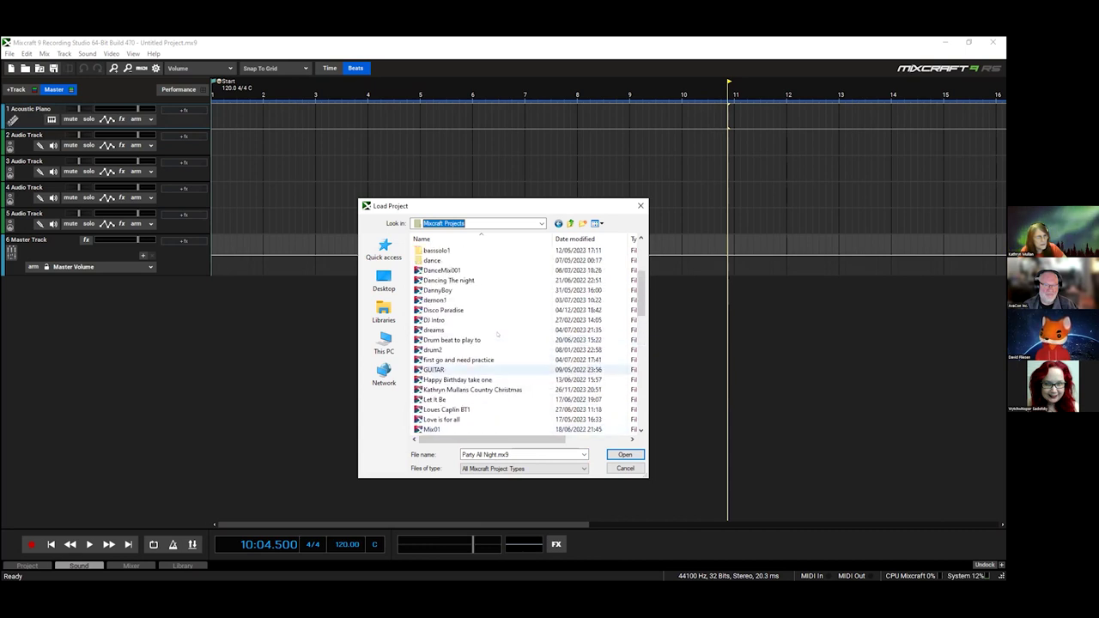
scroll(497, 336, up, 3)
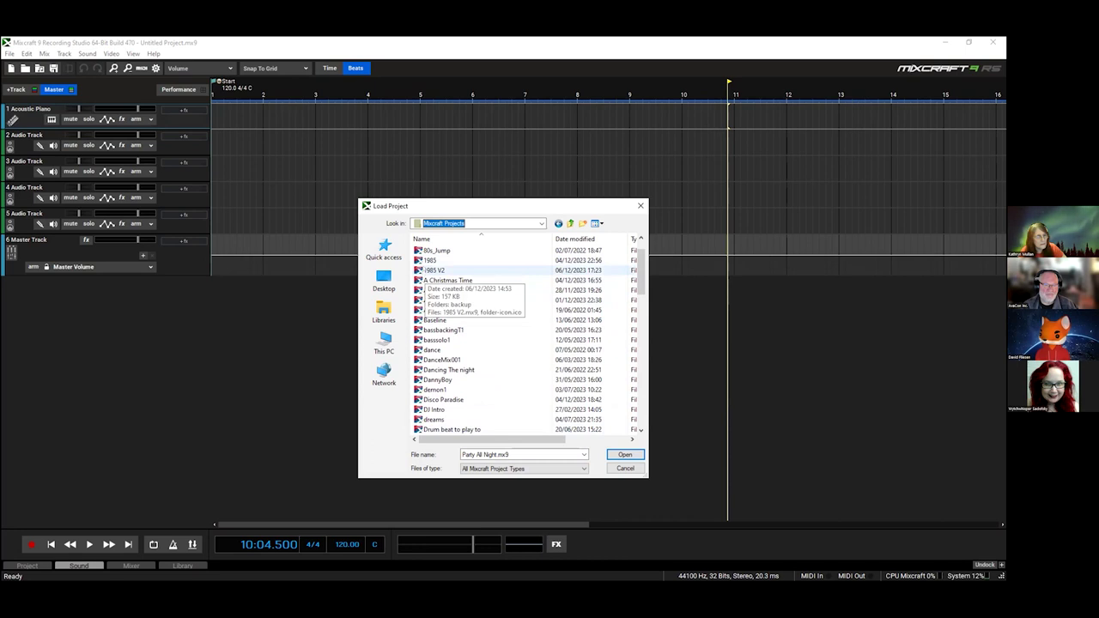
Step: Load 1985 V2.mx9 from the 1985 V2 folder and place the playhead at the start of the timeline
click(433, 270)
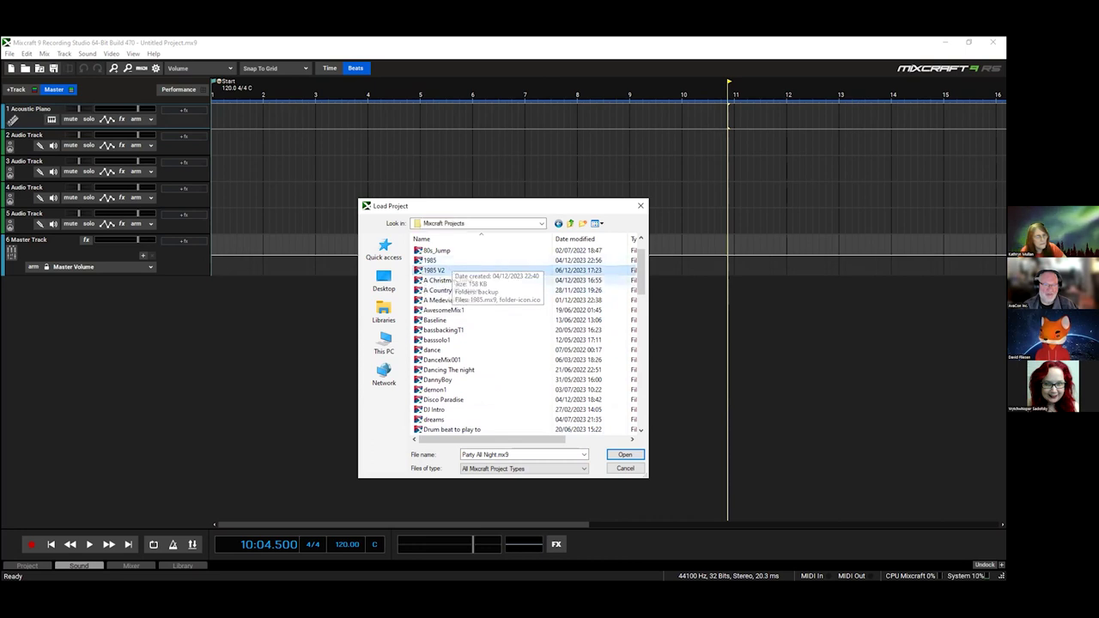
key(Return)
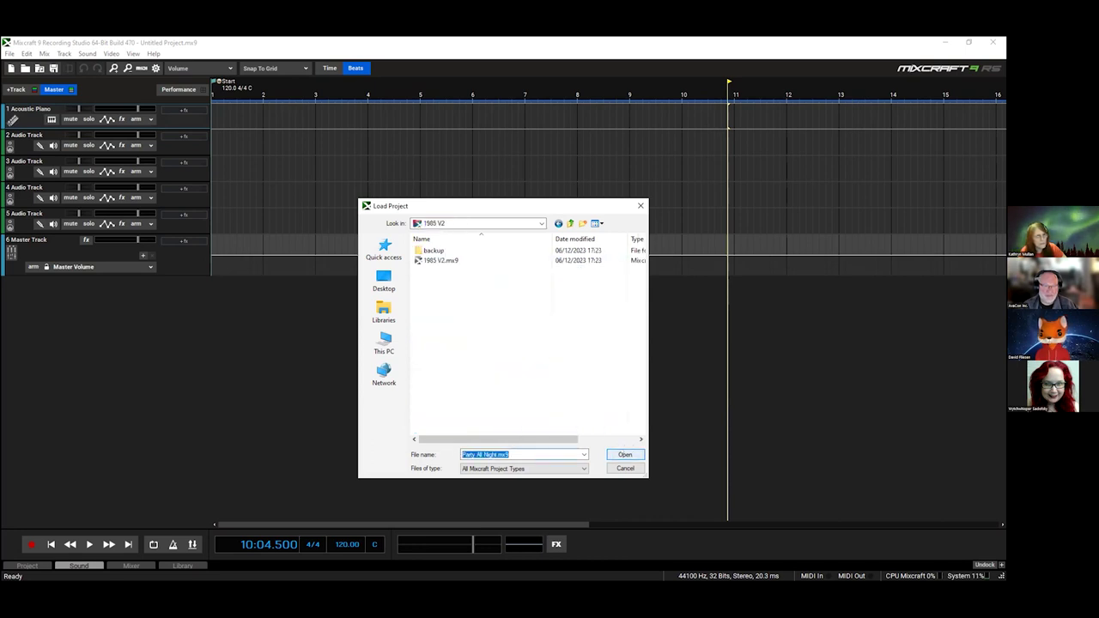
click(456, 262)
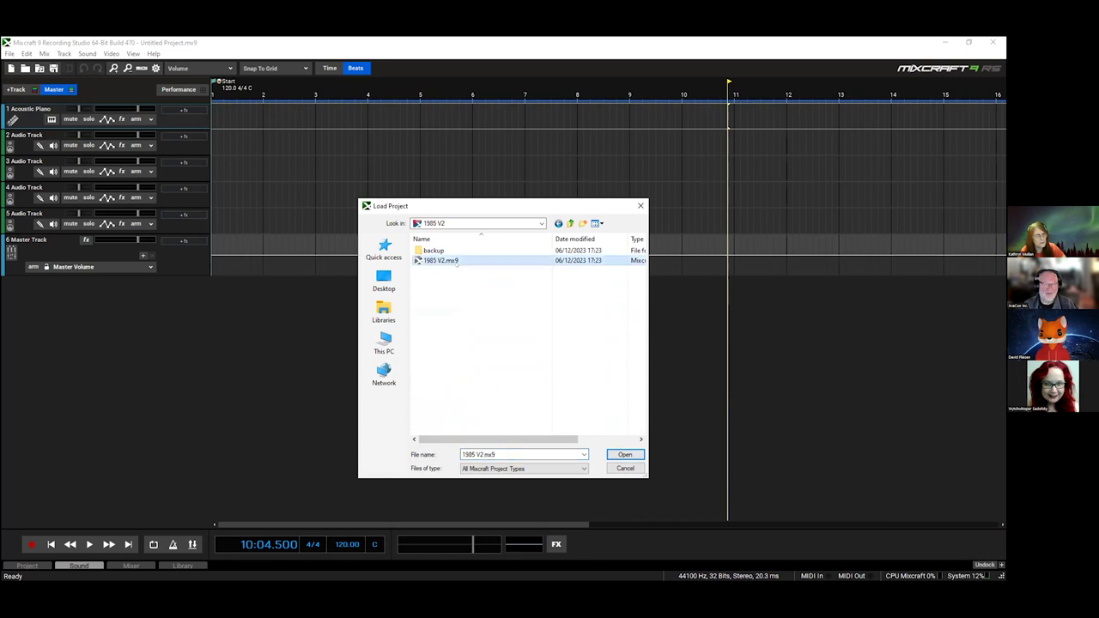
click(624, 454)
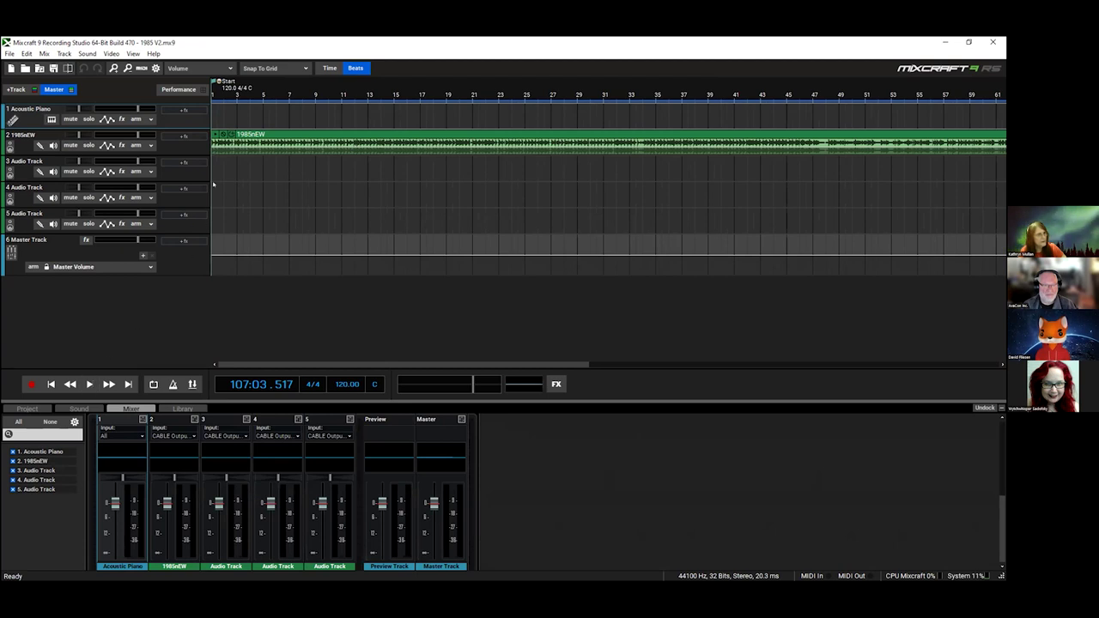
click(244, 176)
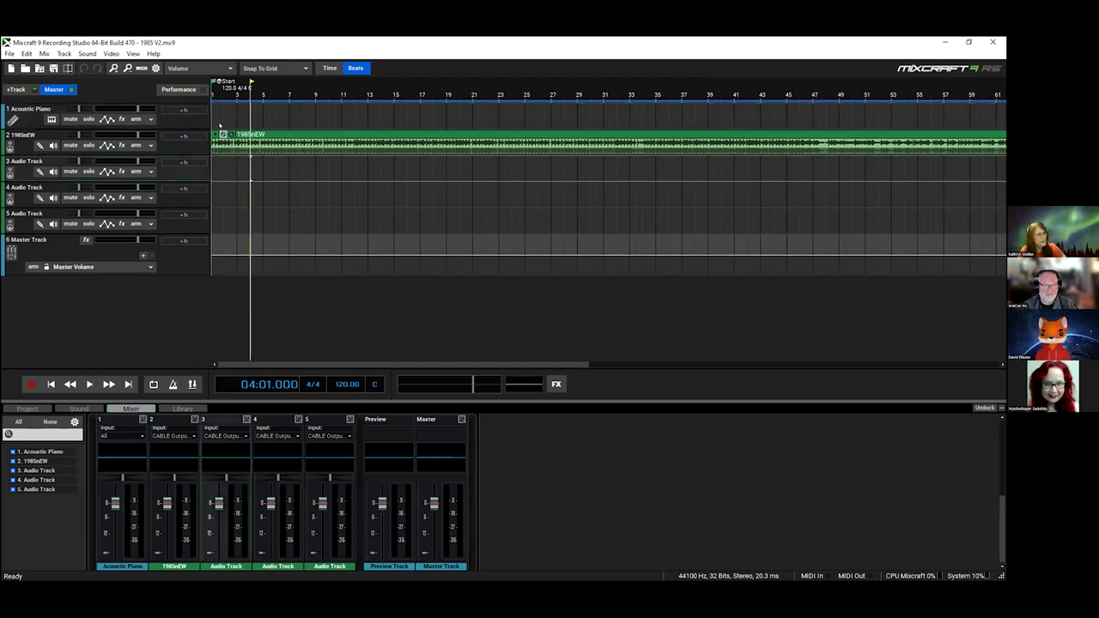
click(212, 124)
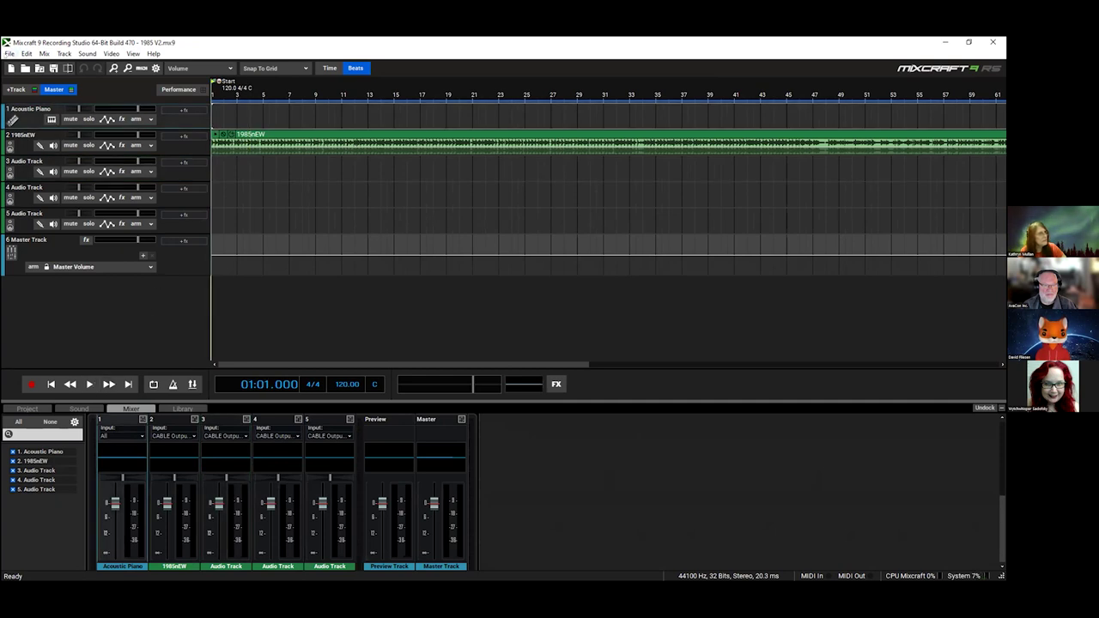
Step: Set the default recording device to Microphone (HS-720 V2) and the playback device to Headphones (HS-720 V2) in the sound preferences
click(10, 54)
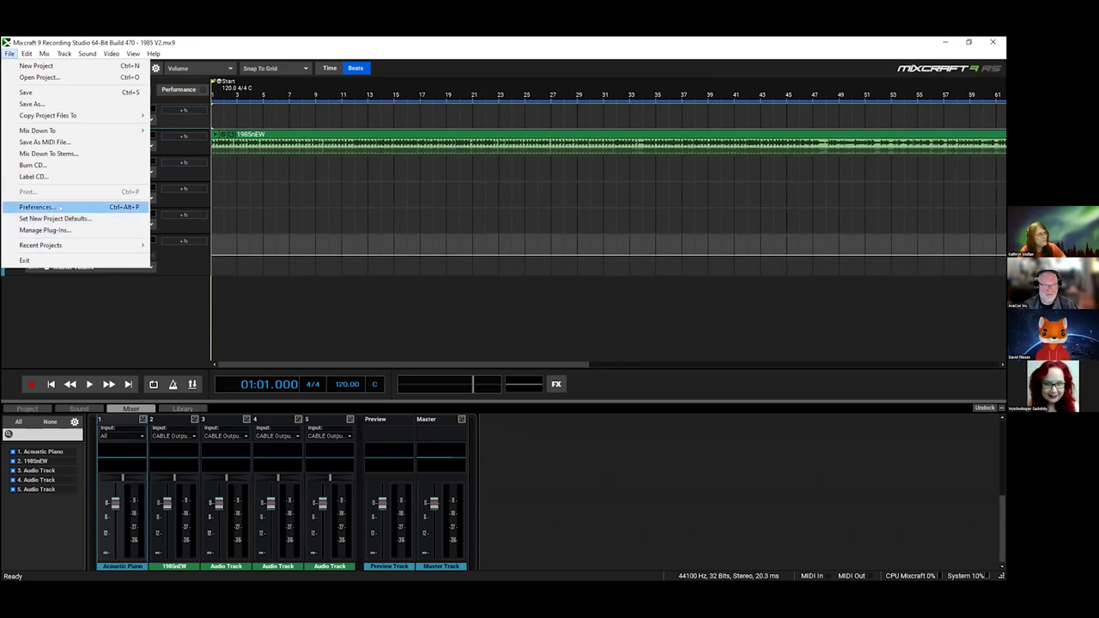
click(60, 208)
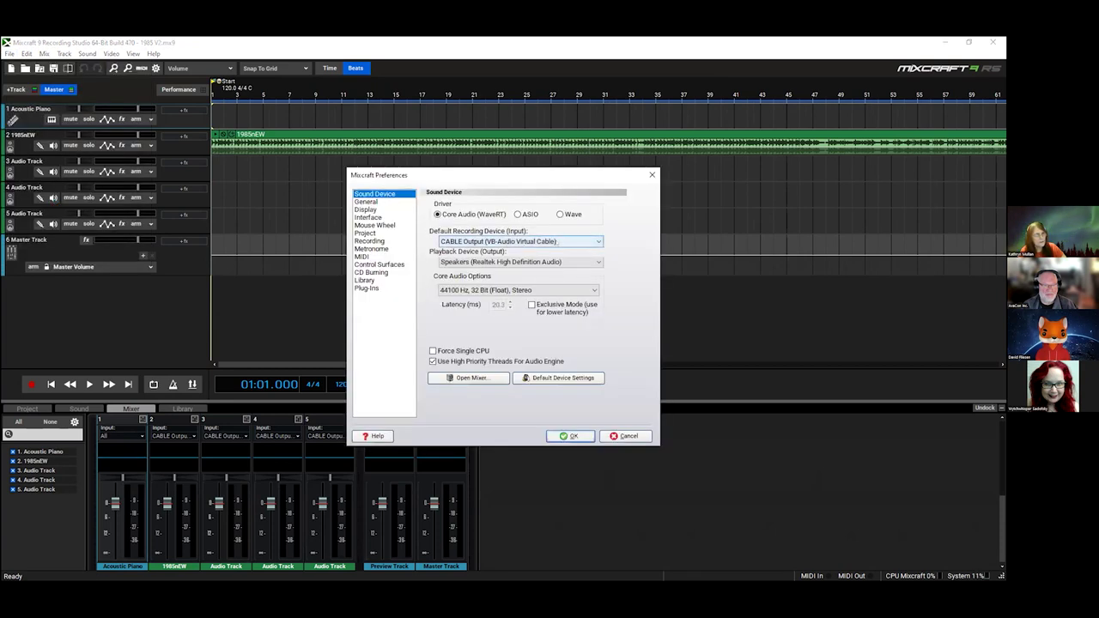
click(532, 241)
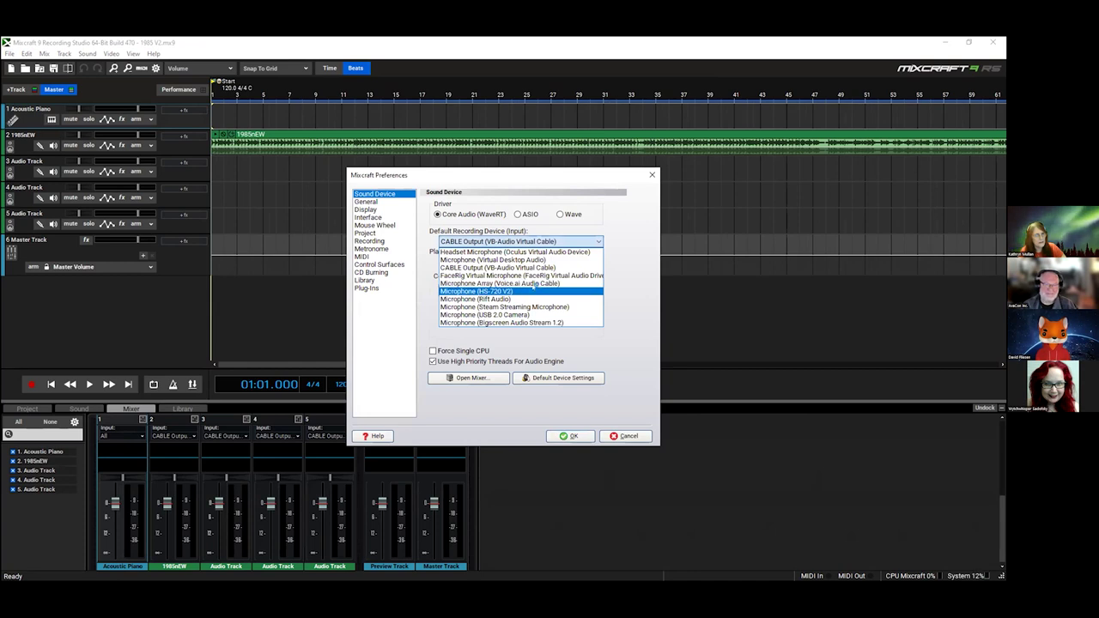
click(534, 292)
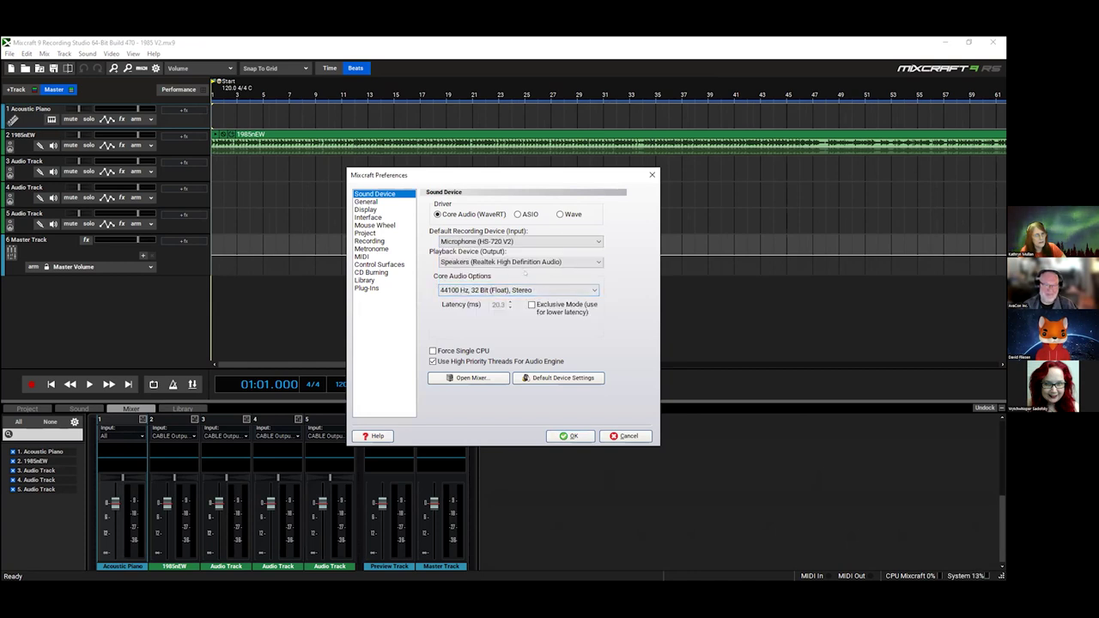
click(519, 262)
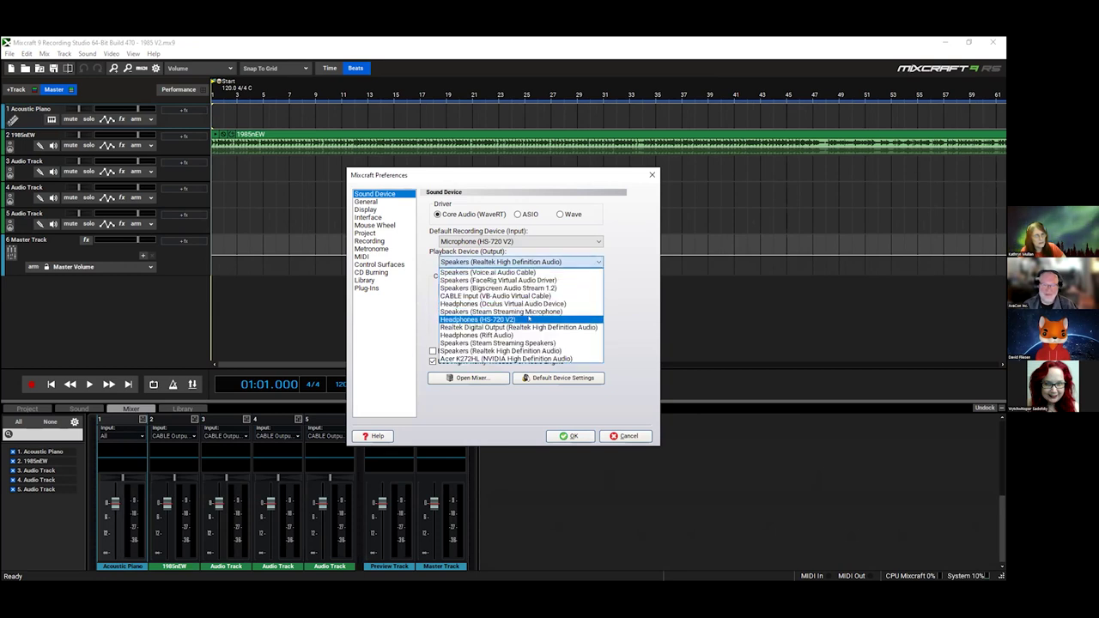
click(529, 318)
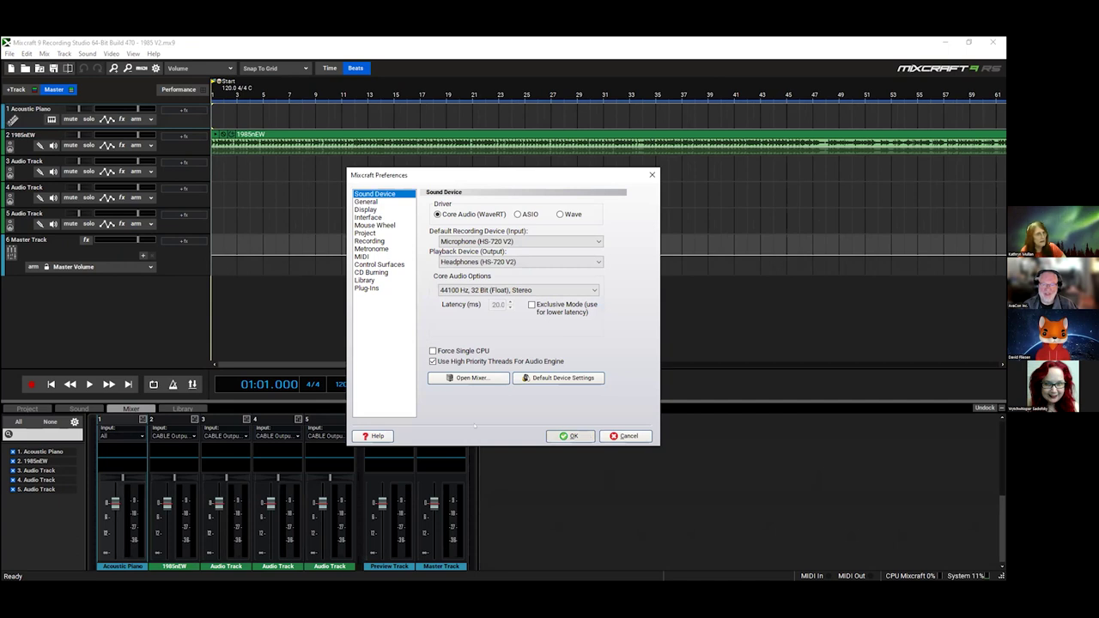
click(569, 435)
Step: Play the 1985nEW track from the start, pause to lower the master volume, and resume playback until about bar 24
click(86, 383)
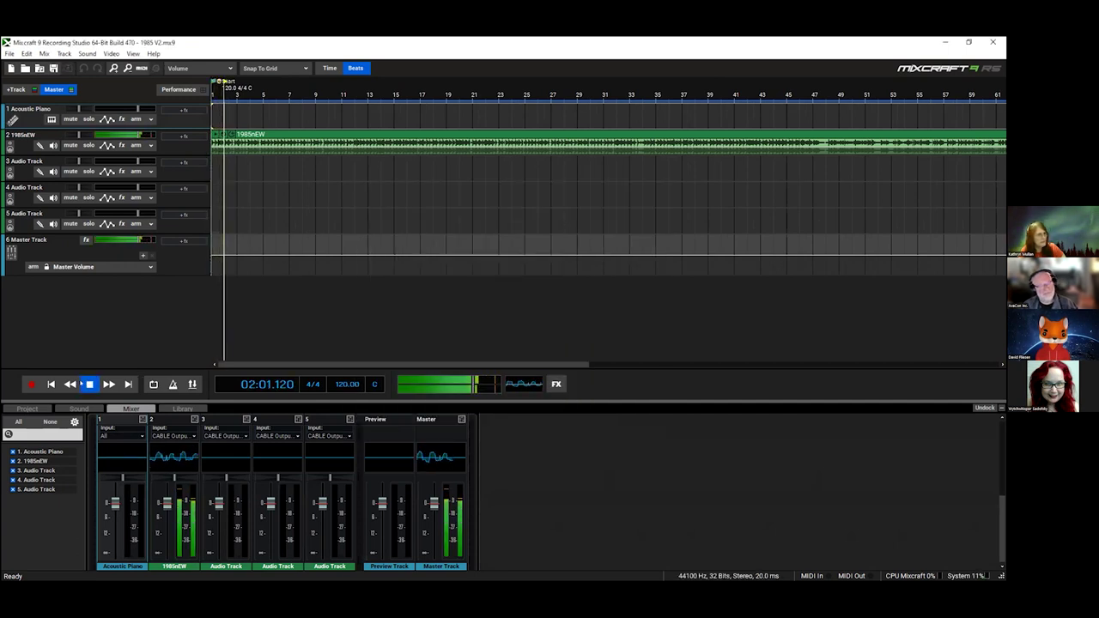
click(89, 384)
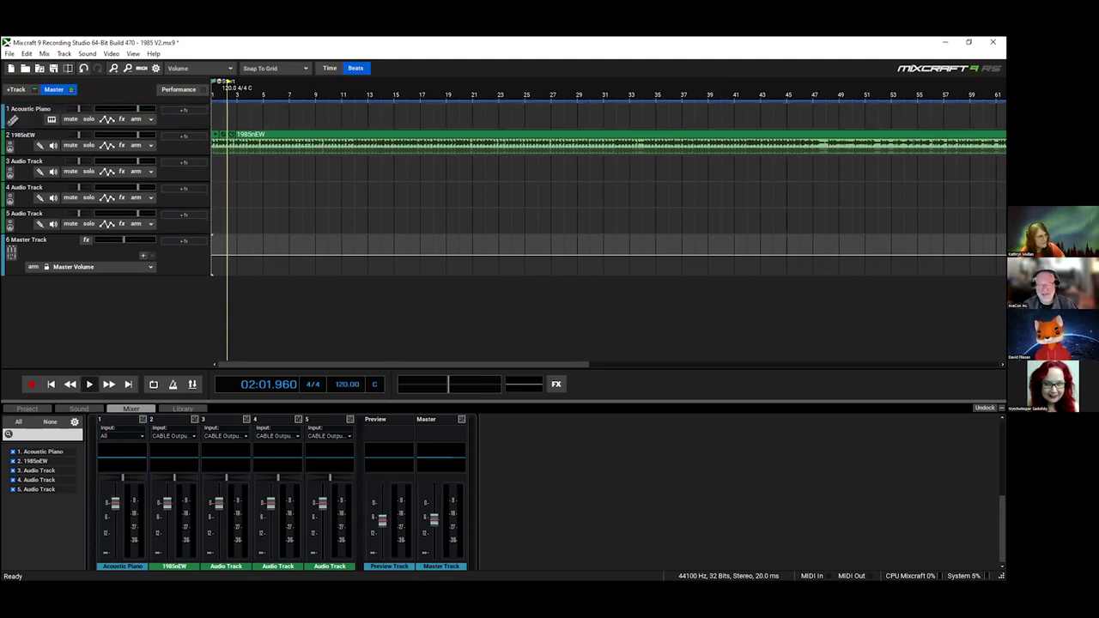
key(space)
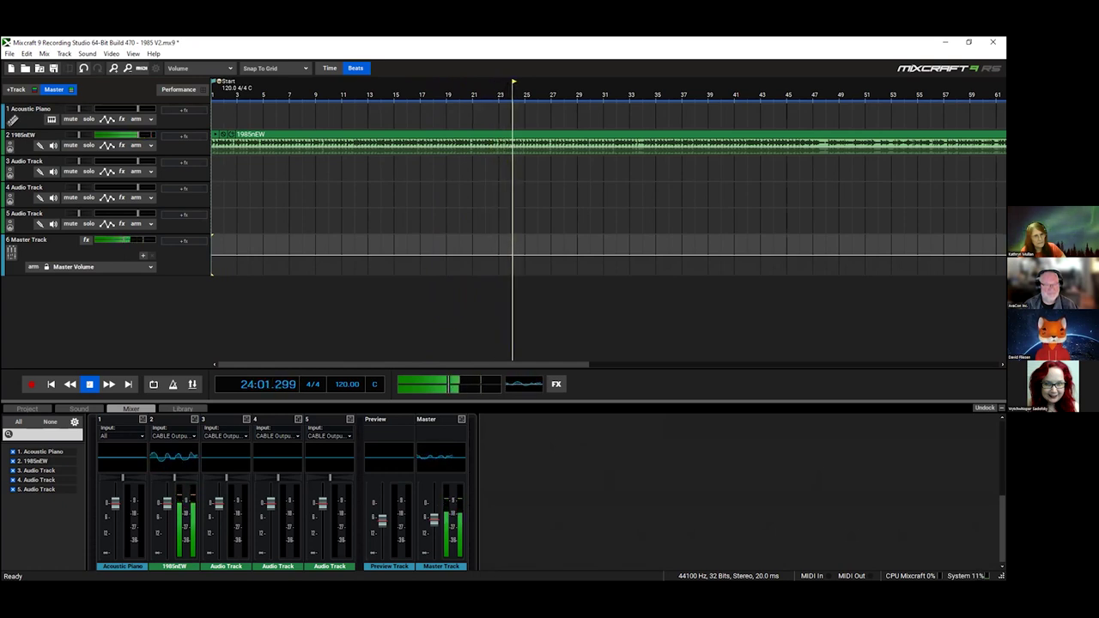
key(space)
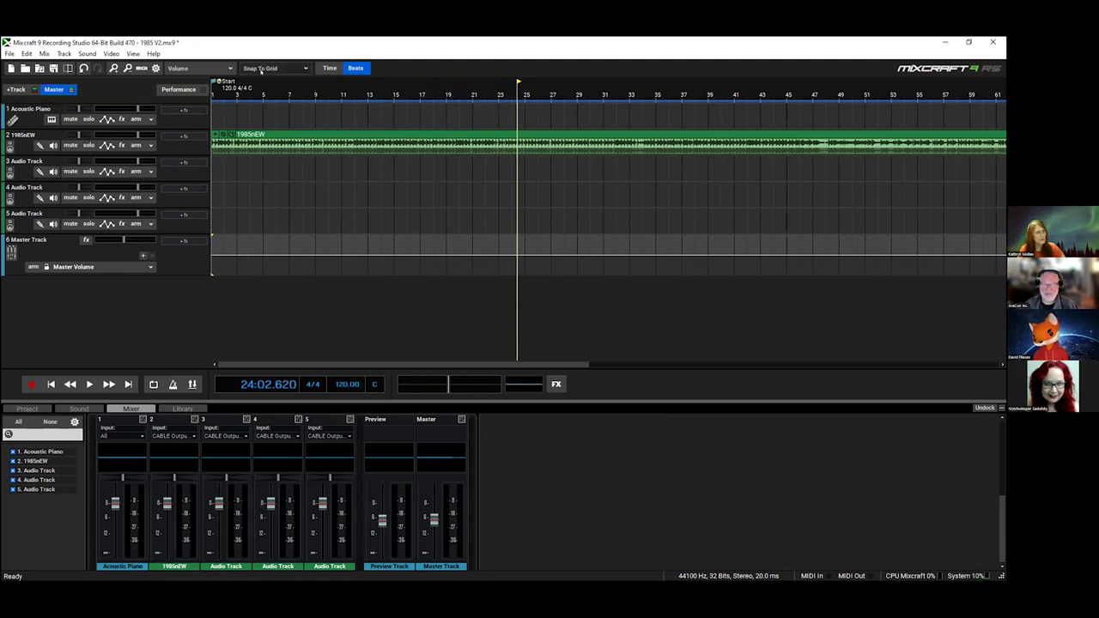
Step: Start loading another project without saving the changes to 1985 V2, and browse back to the Mixcraft Projects folder
click(9, 53)
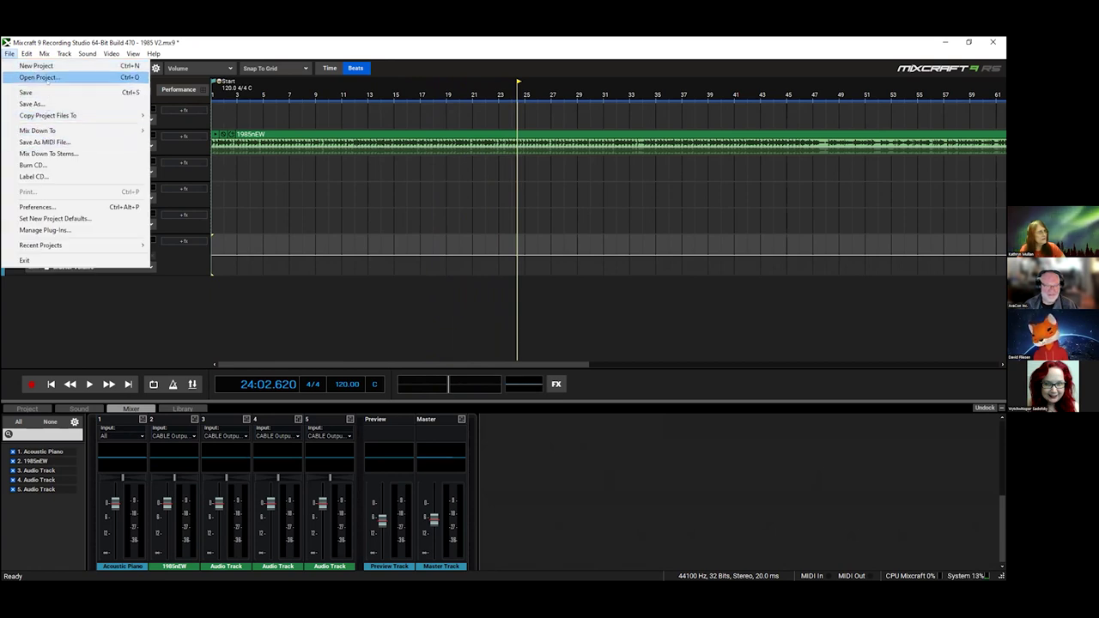
key(Escape)
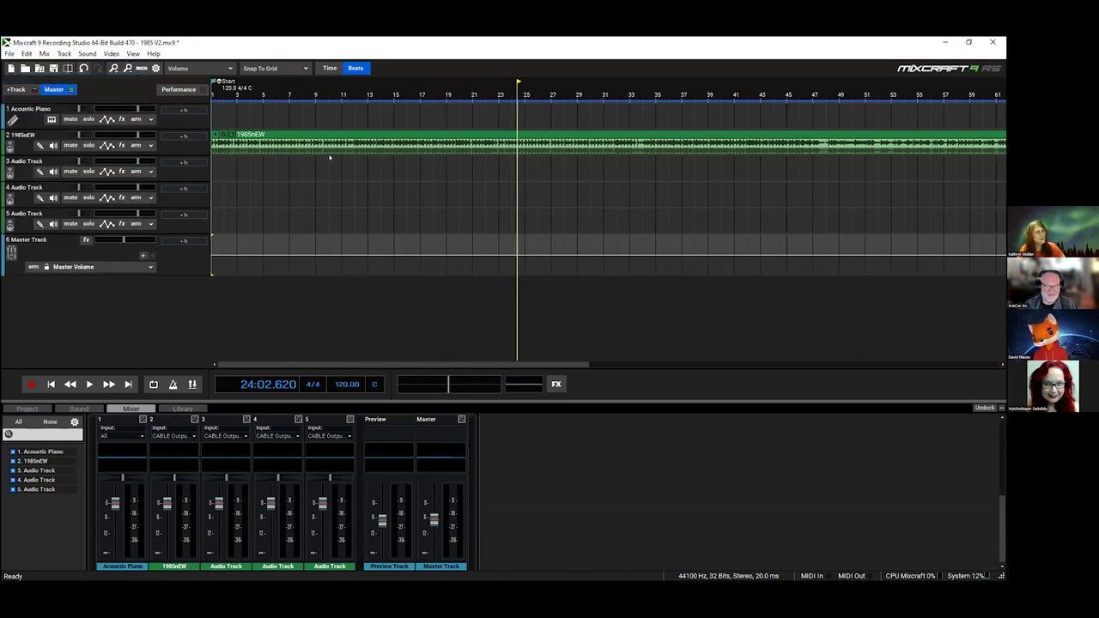
key(ctrl+o)
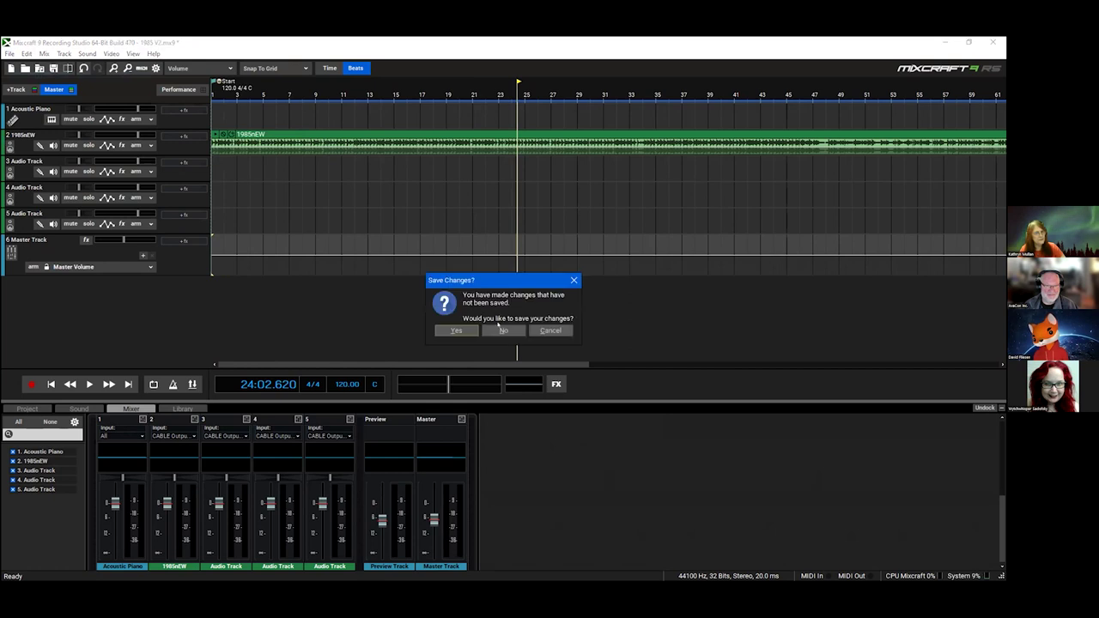
click(503, 331)
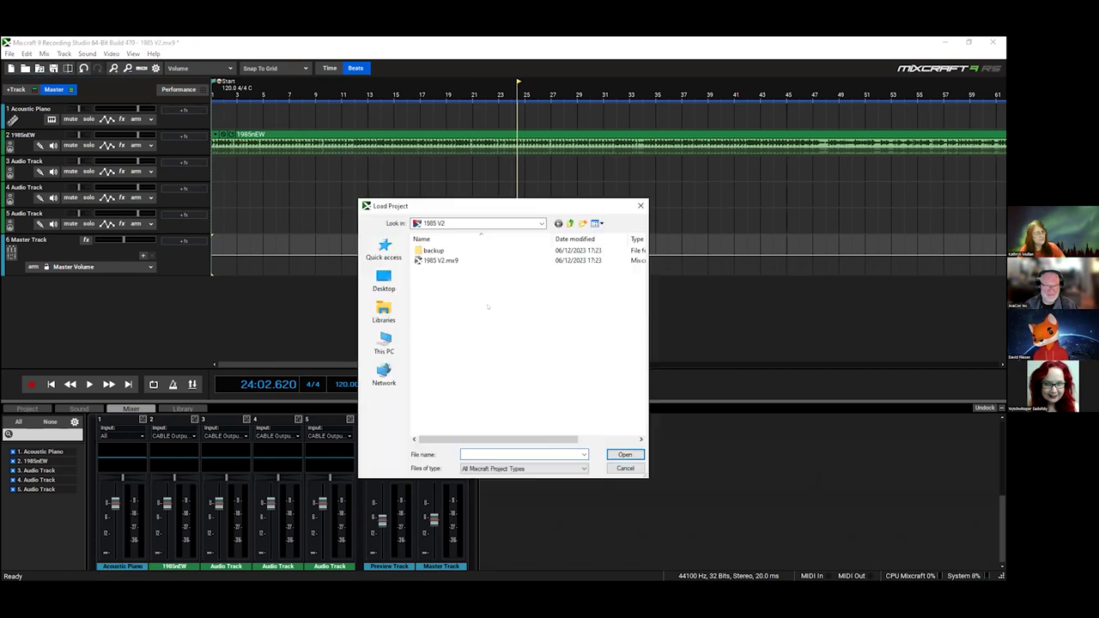
click(523, 224)
scroll(498, 283, up, 3)
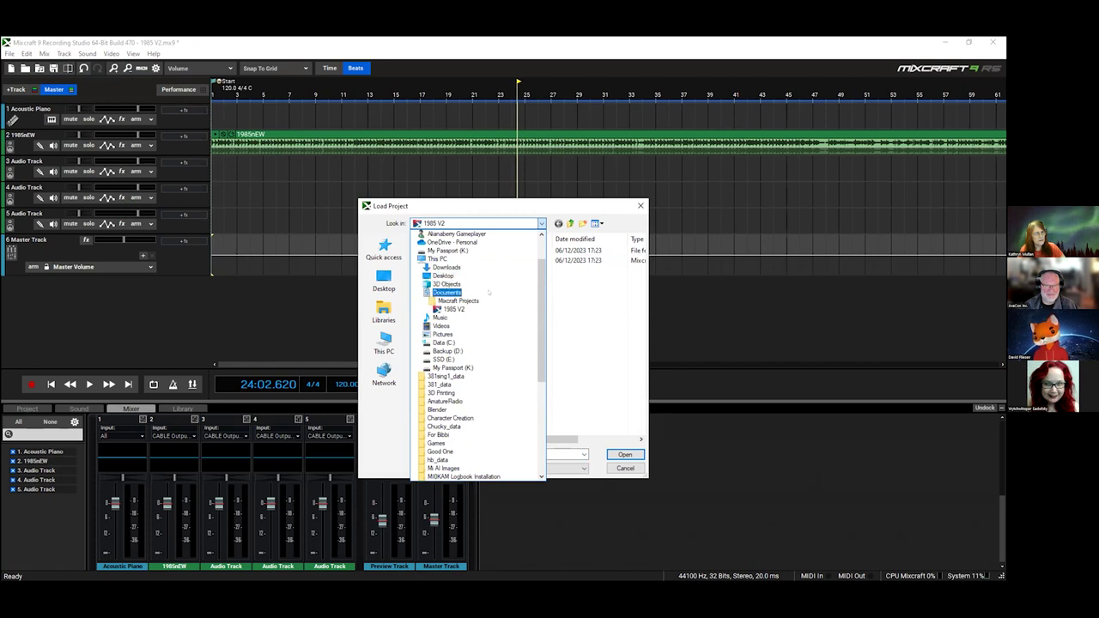
click(489, 300)
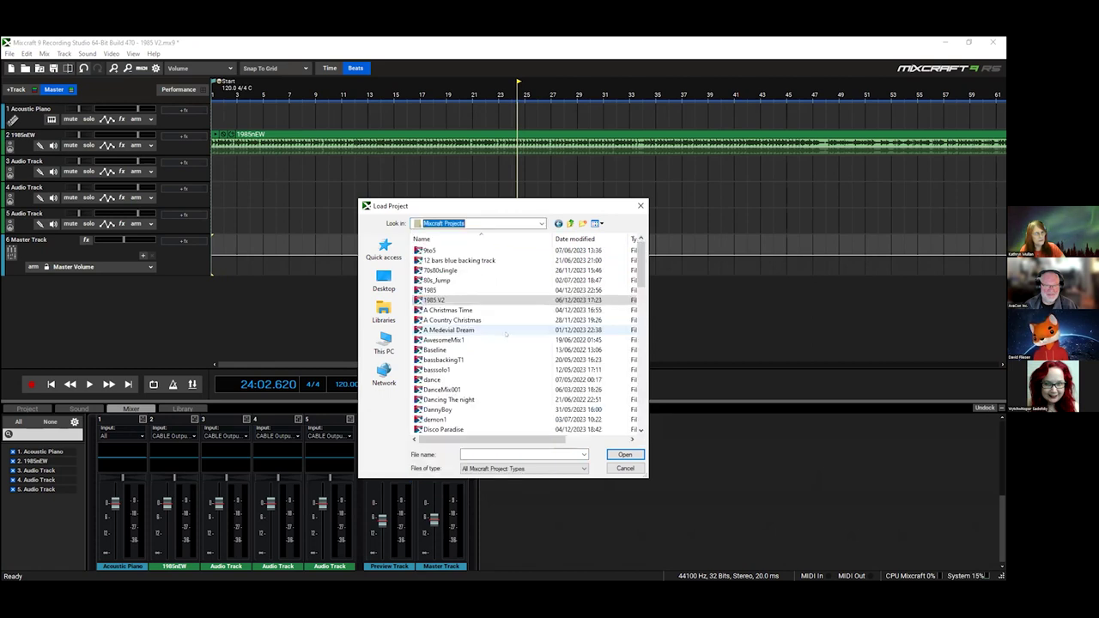
Step: Load A Country Christmas.mx9 from the A Country Christmas folder
double_click(516, 320)
click(481, 260)
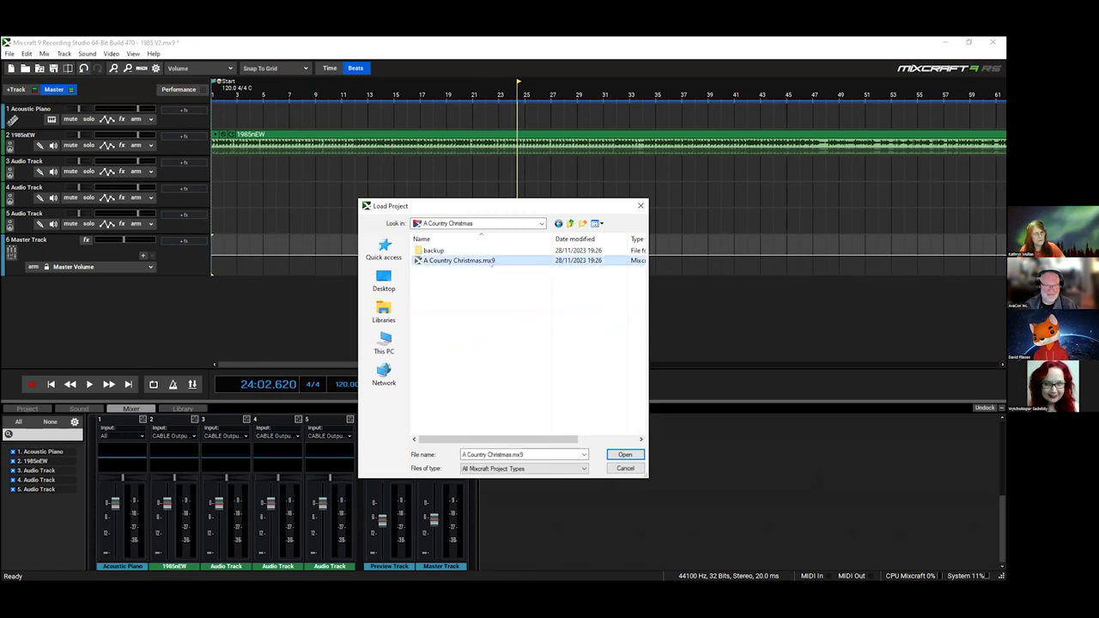
double_click(486, 260)
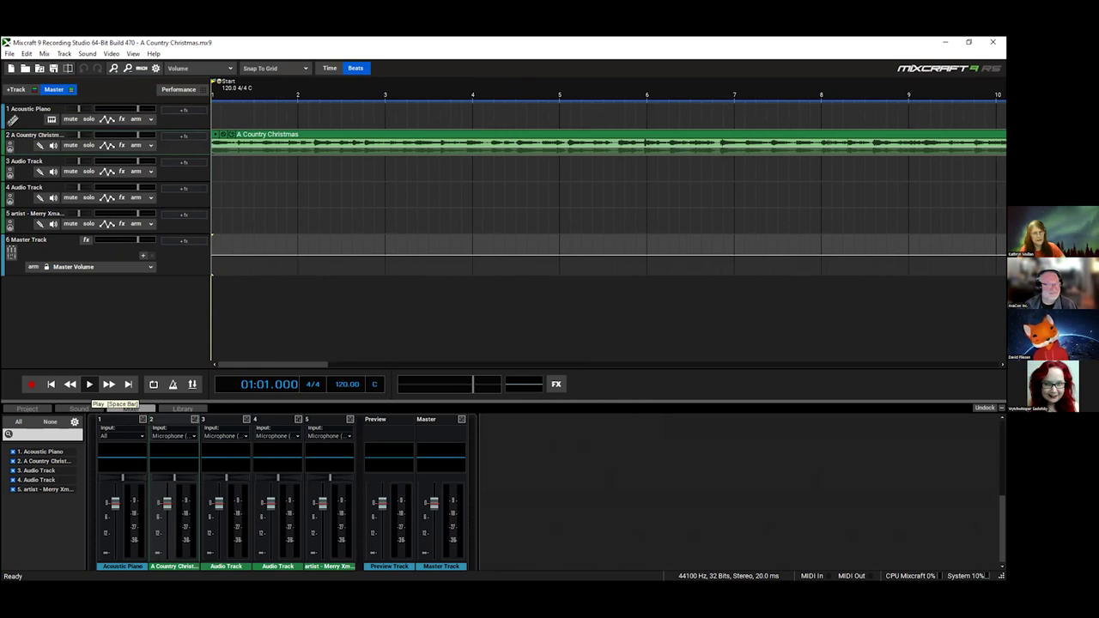
Step: Play the A Country Christmas track from the start, pause briefly in bar 2, and resume playback until about bar 34
click(89, 384)
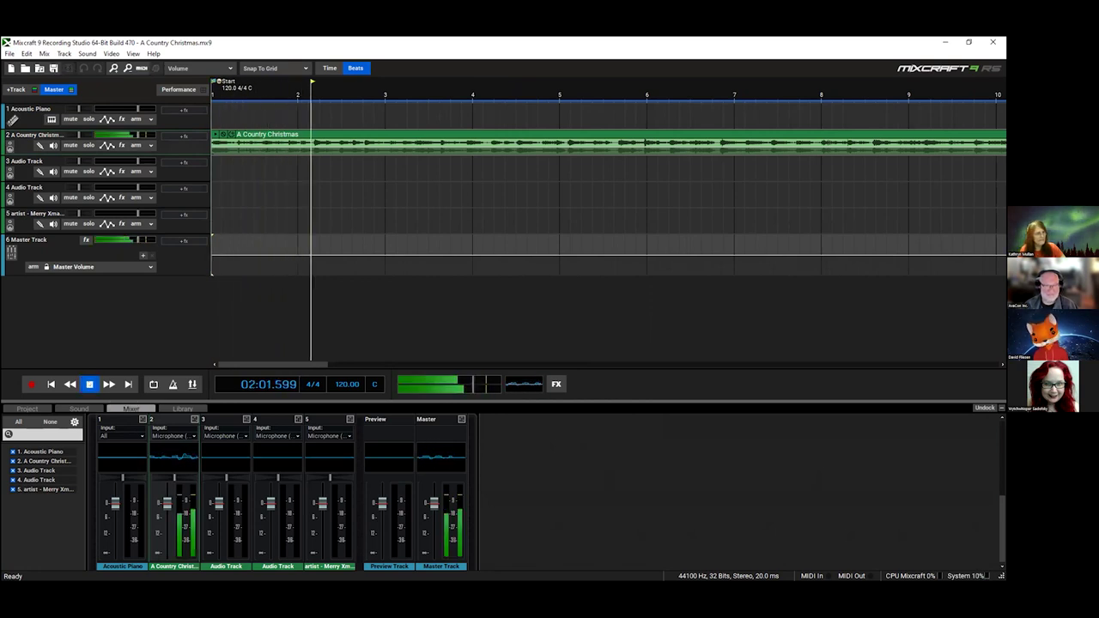
click(90, 385)
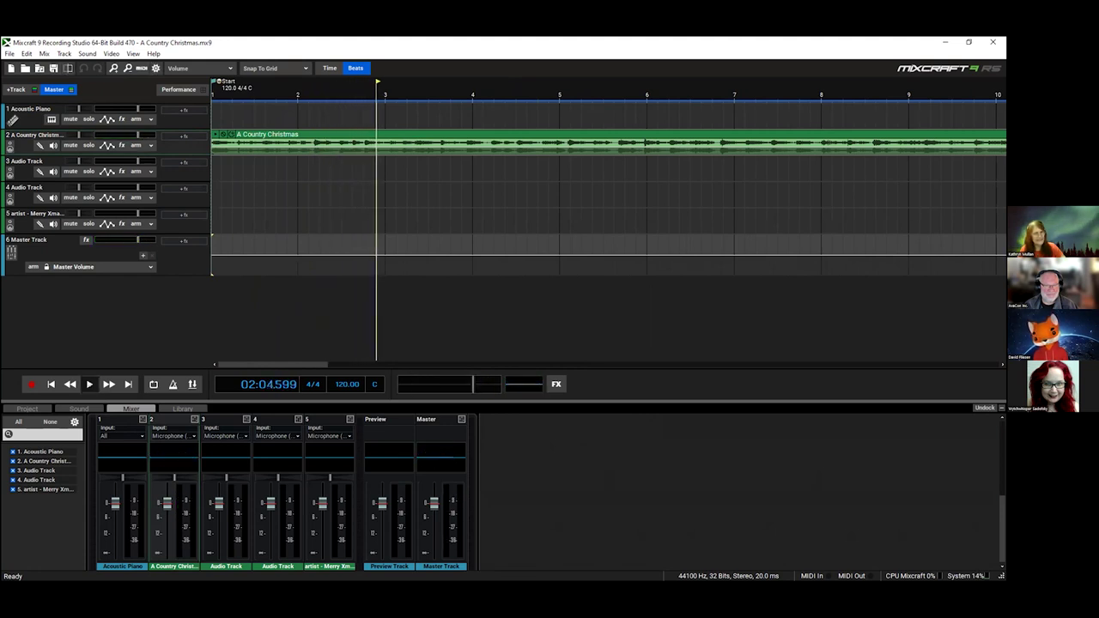
click(89, 385)
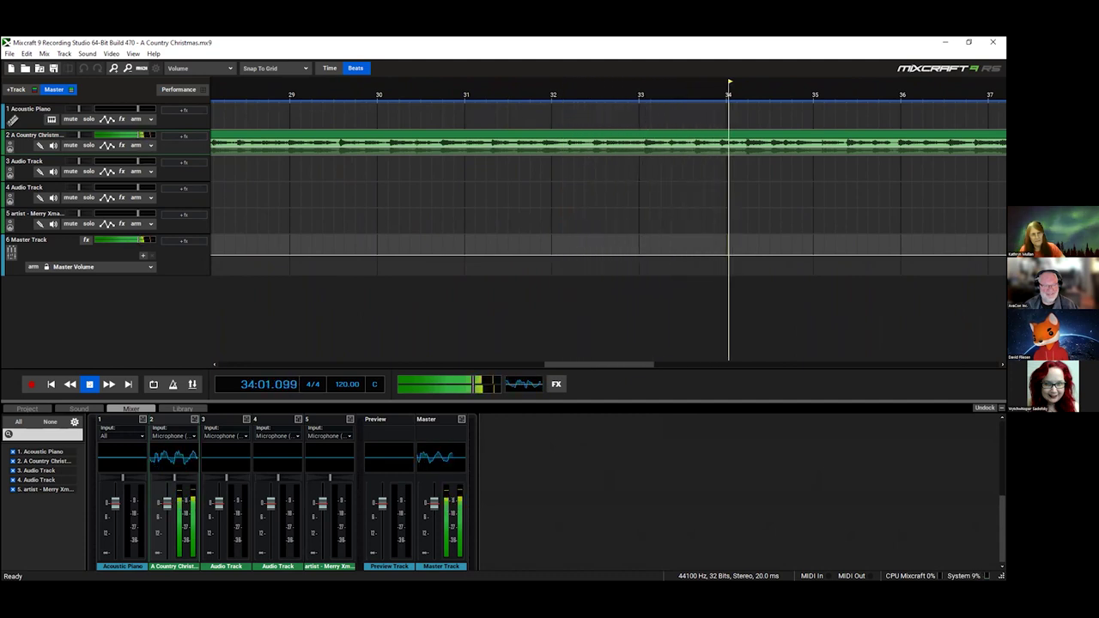
key(space)
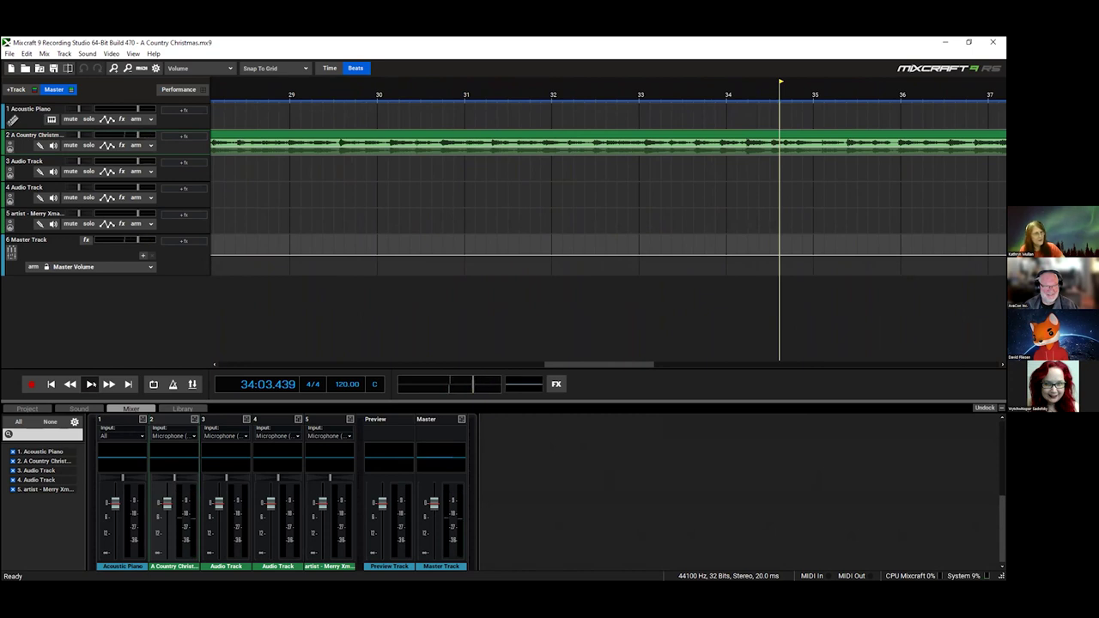